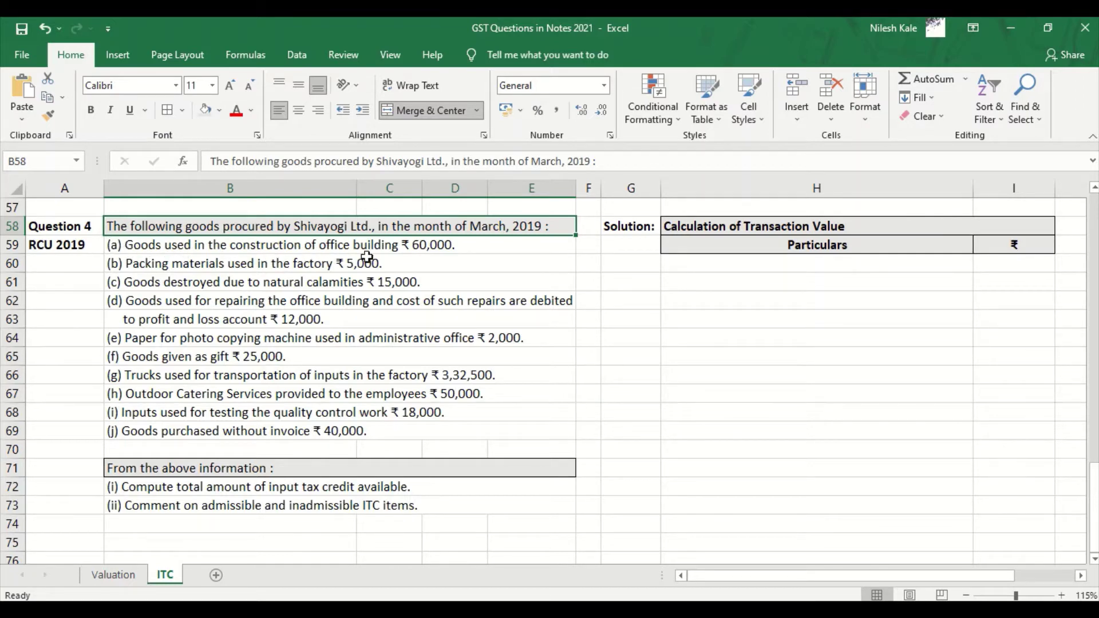
Read through Question 4's procured goods, items (a) to (j) in rows 59 to 69, checking each item's use and amount.
{"action": "left_click", "coordinate": [475, 244]}
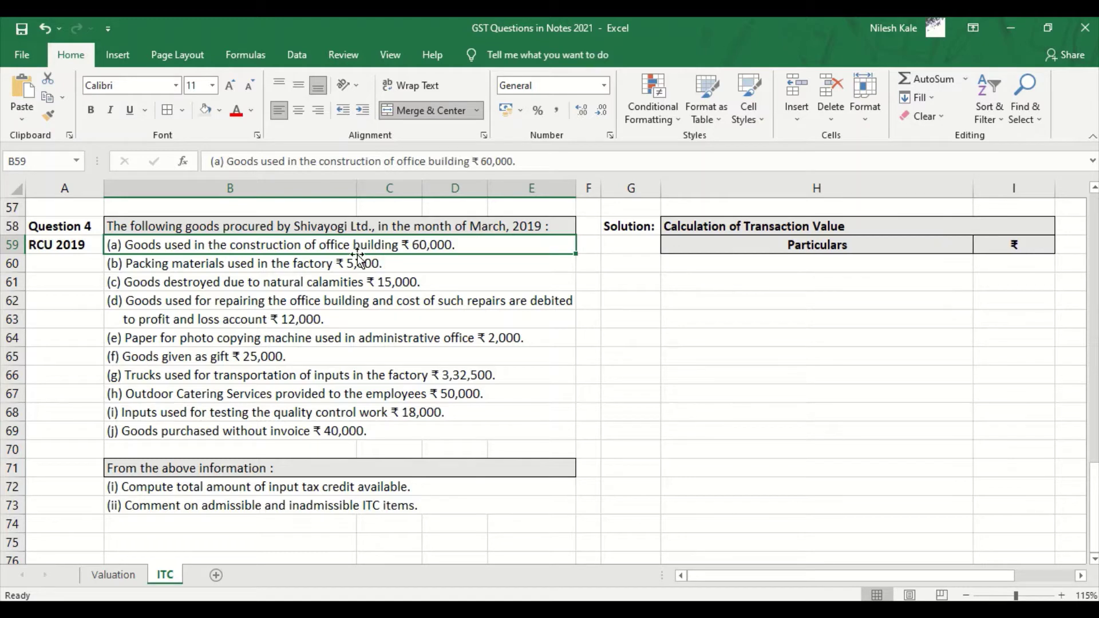
{"action": "left_click", "coordinate": [438, 268]}
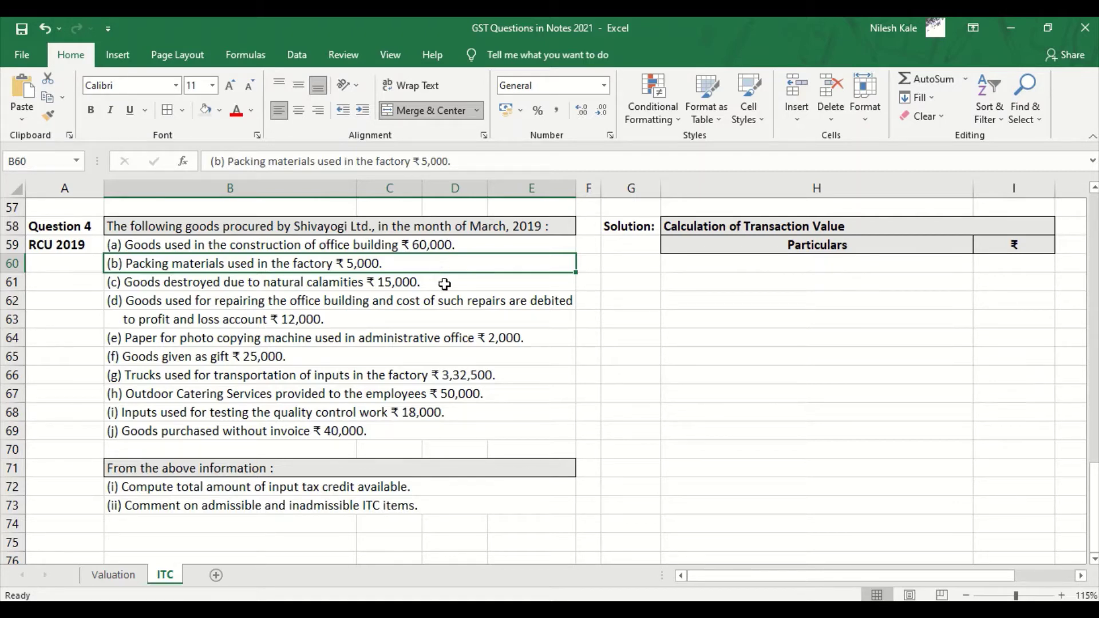
{"action": "left_click", "coordinate": [464, 285]}
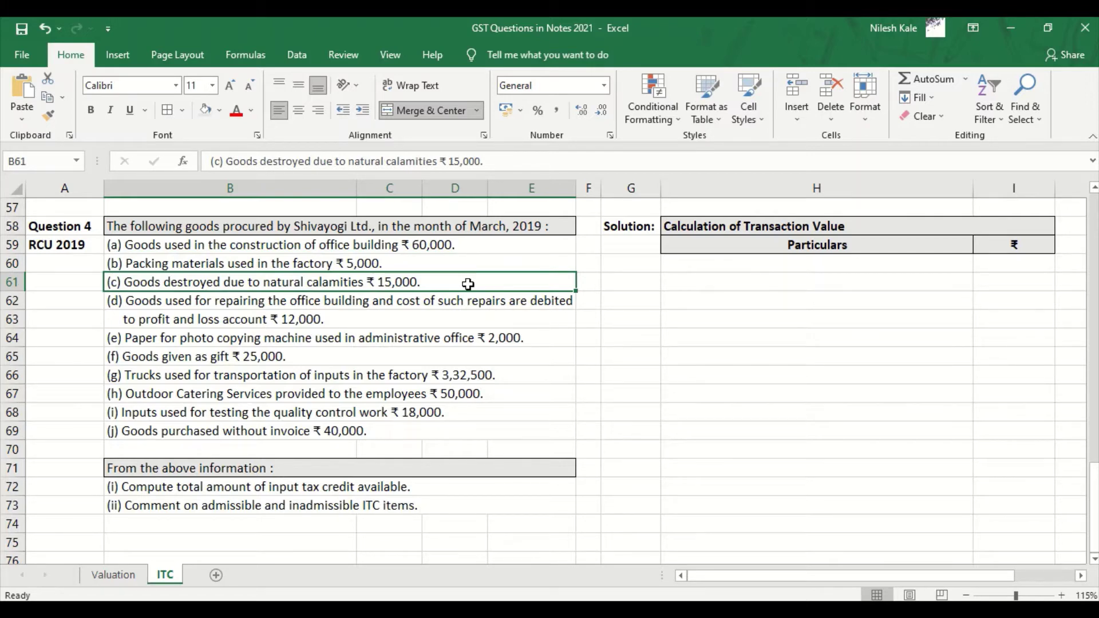
{"action": "left_click", "coordinate": [299, 308]}
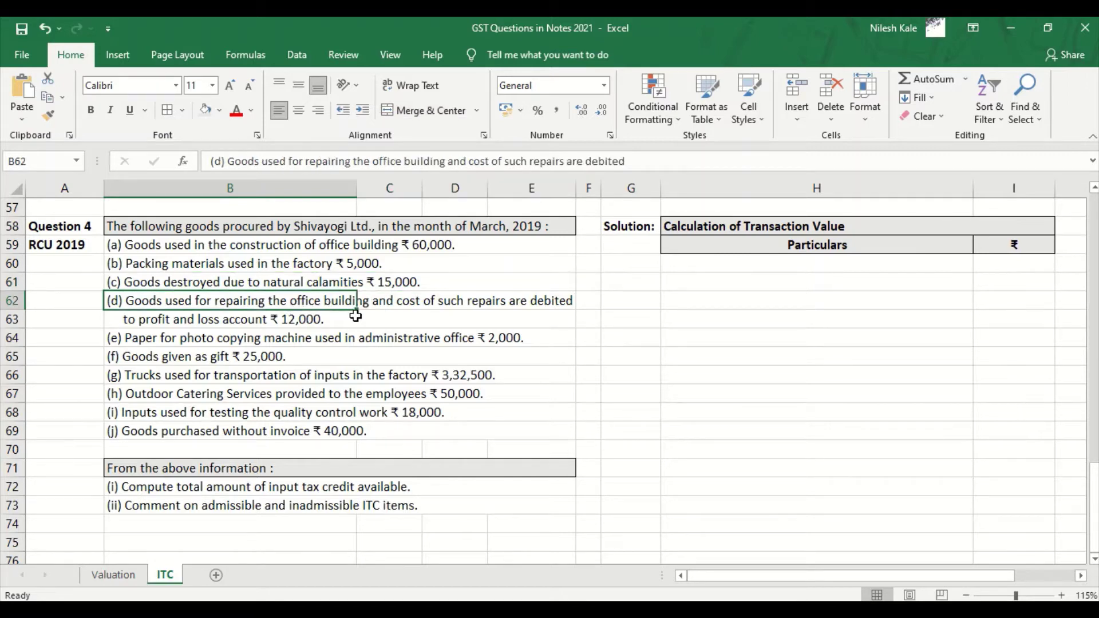
{"action": "left_click", "coordinate": [424, 319]}
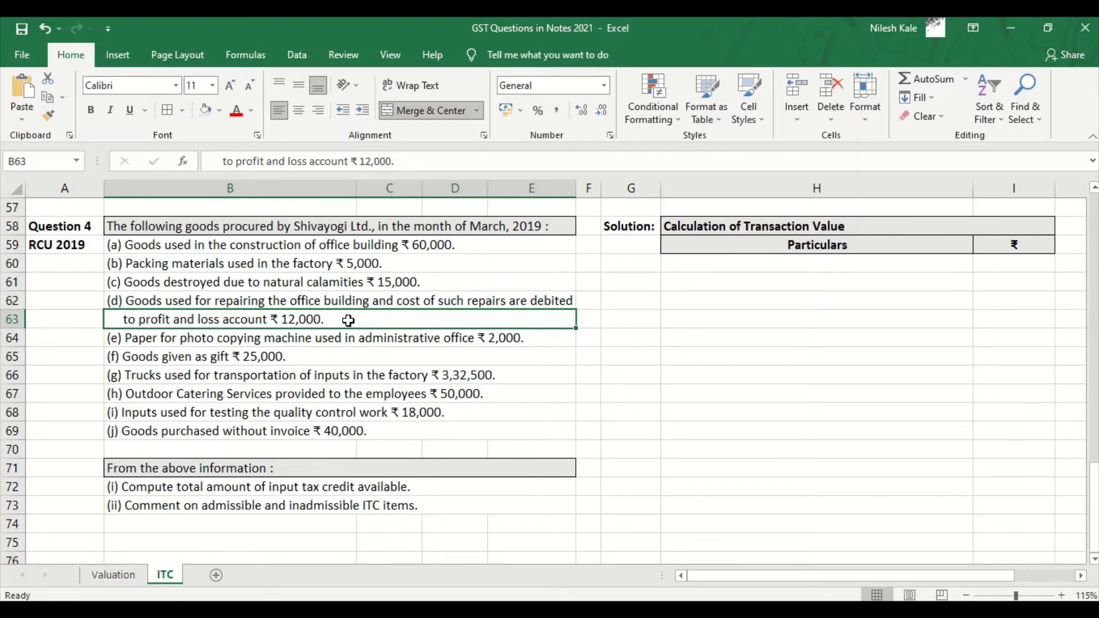
{"action": "left_click", "coordinate": [344, 345]}
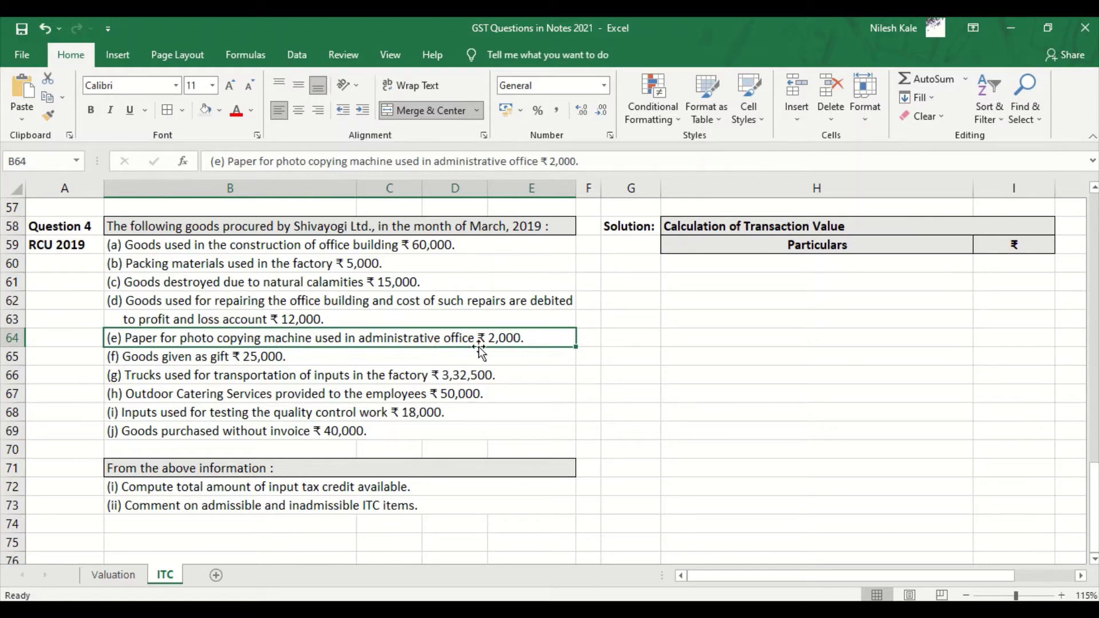
{"action": "left_click", "coordinate": [404, 356]}
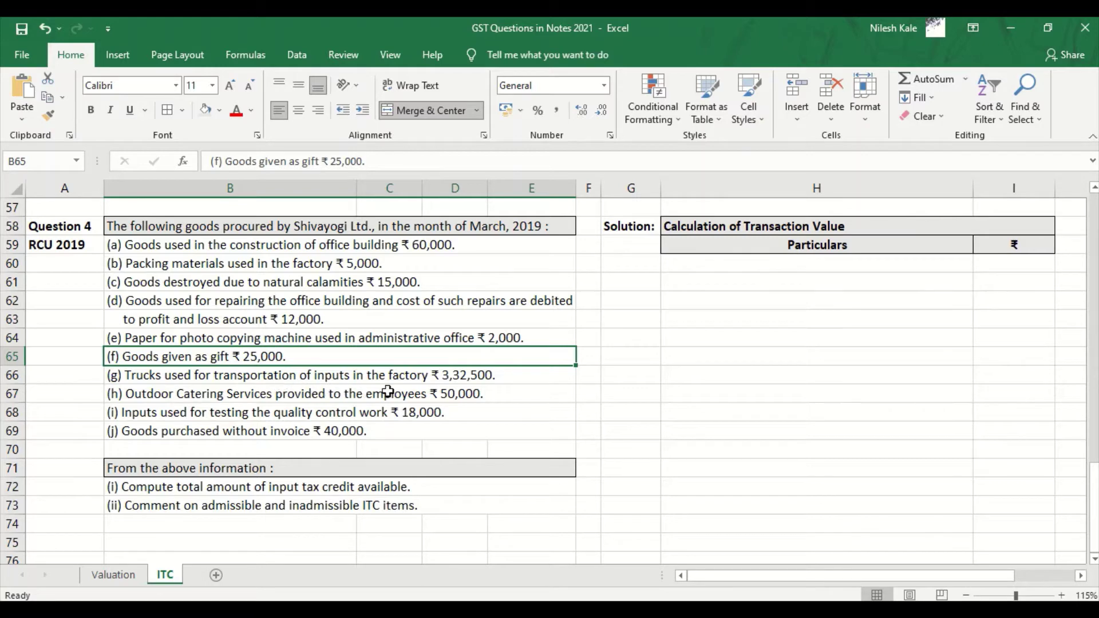
{"action": "left_click", "coordinate": [526, 380]}
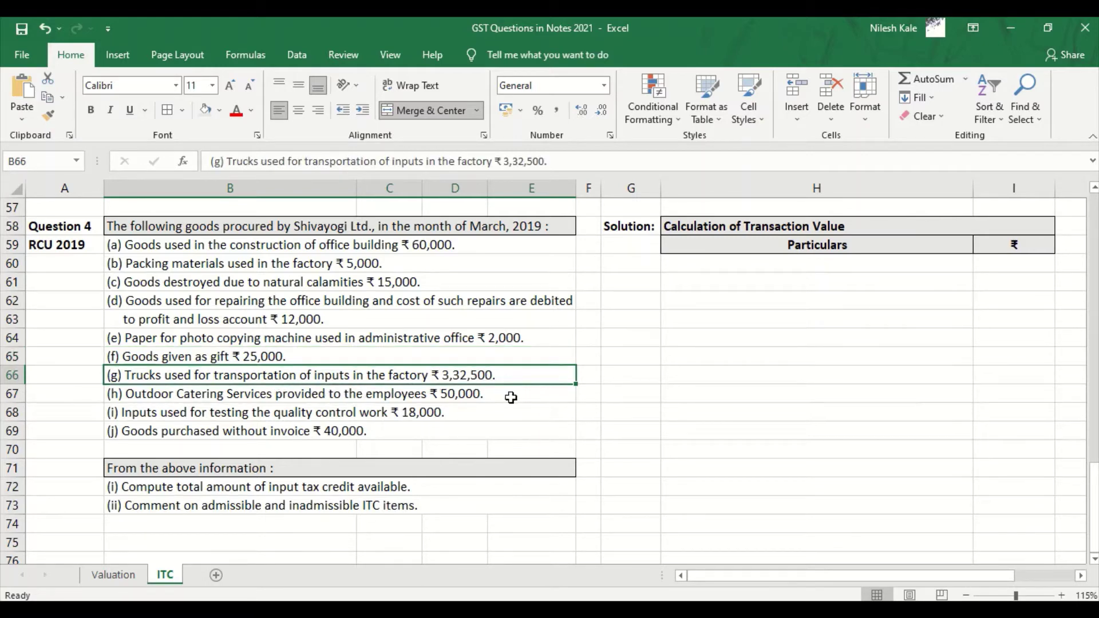
{"action": "left_click", "coordinate": [511, 396]}
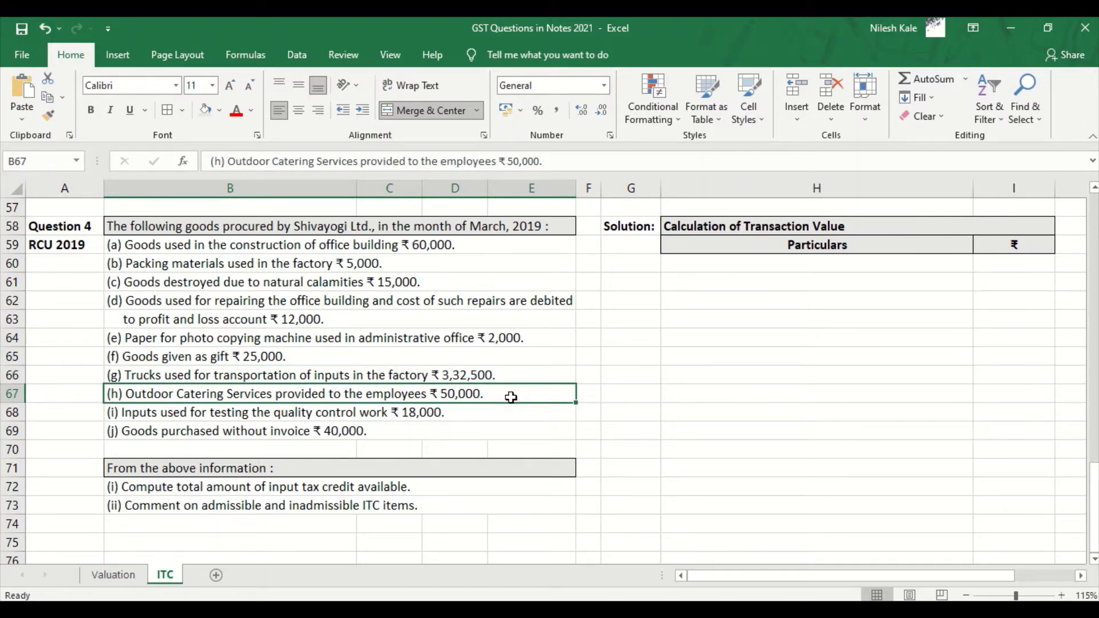
{"action": "left_click", "coordinate": [493, 417]}
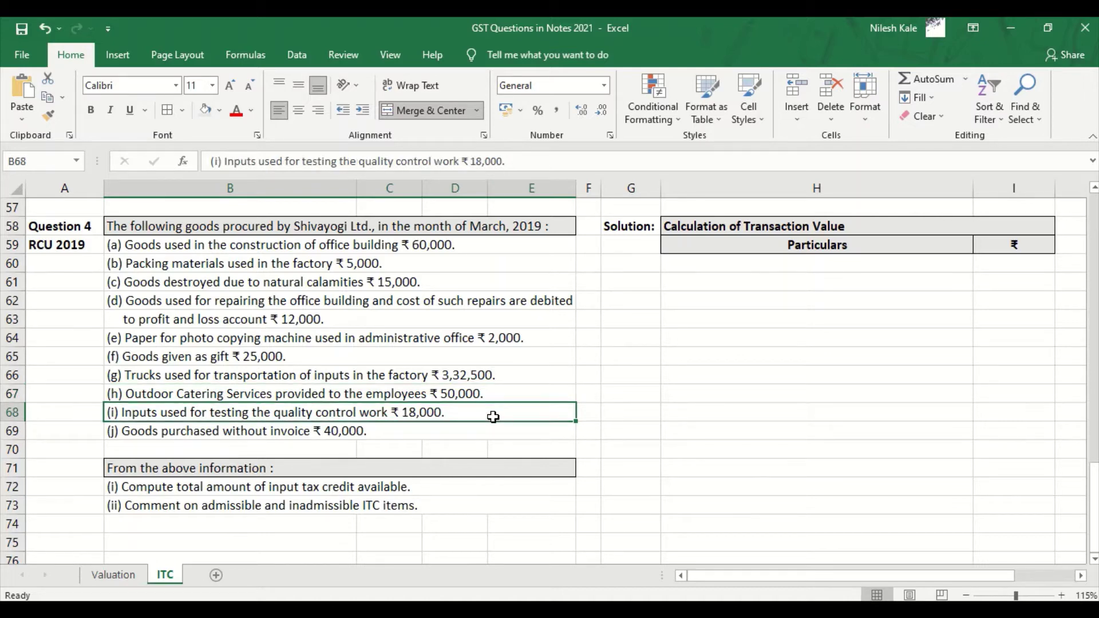
{"action": "left_click", "coordinate": [453, 435]}
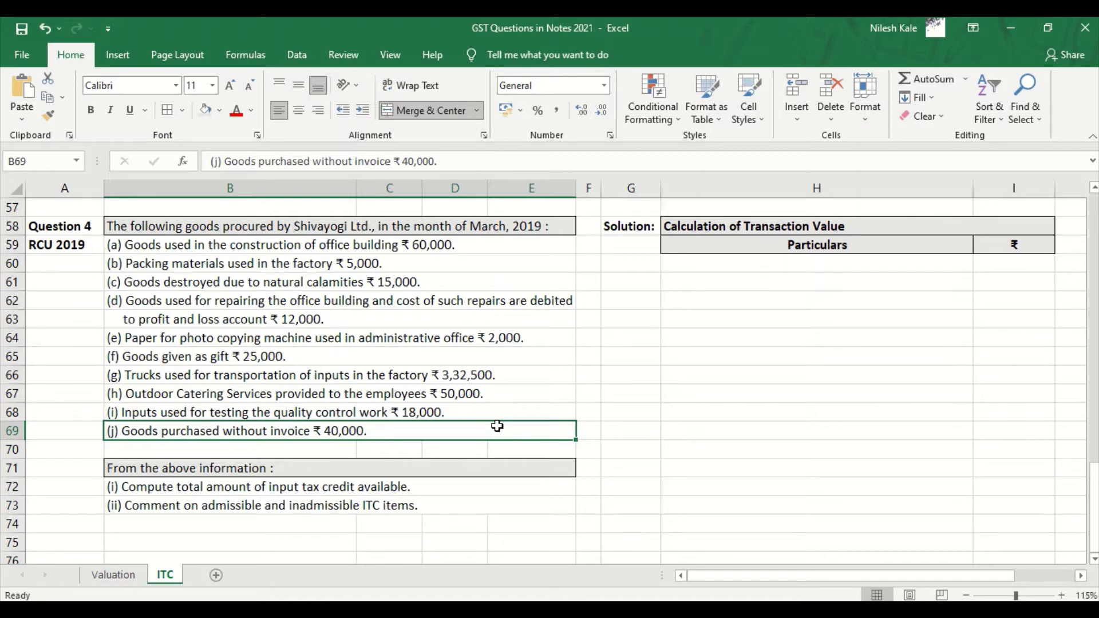
{"action": "left_click", "coordinate": [507, 246]}
Label G60 as item a and enter "Goods used in the construction of office building" as its particulars in H60.
{"action": "left_click", "coordinate": [642, 266]}
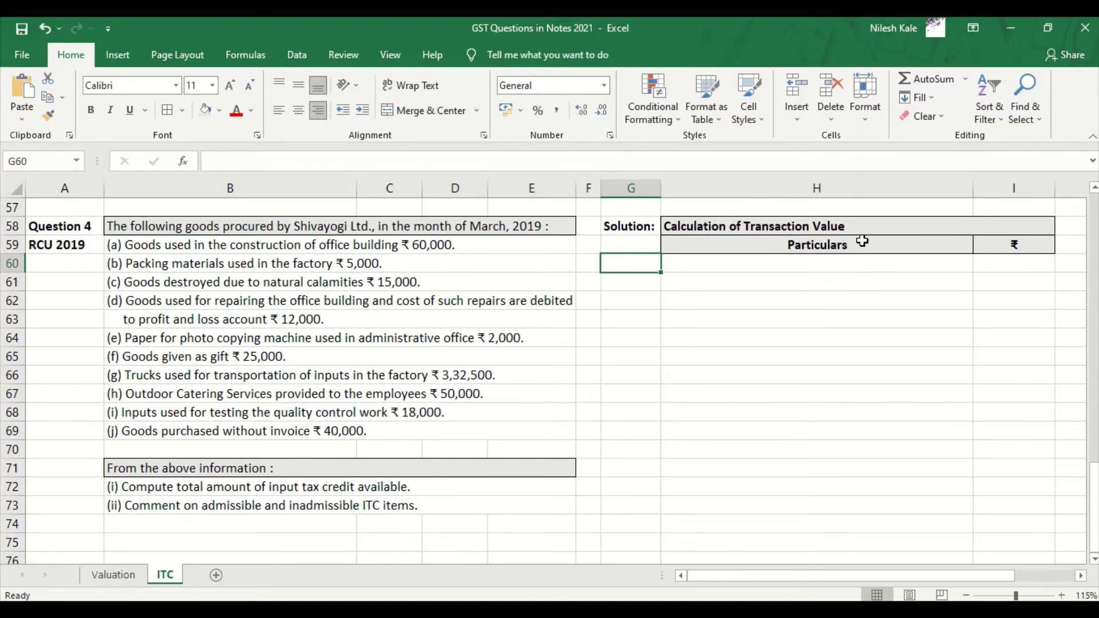
{"action": "type", "text": "a"}
{"action": "key", "text": "Tab"}
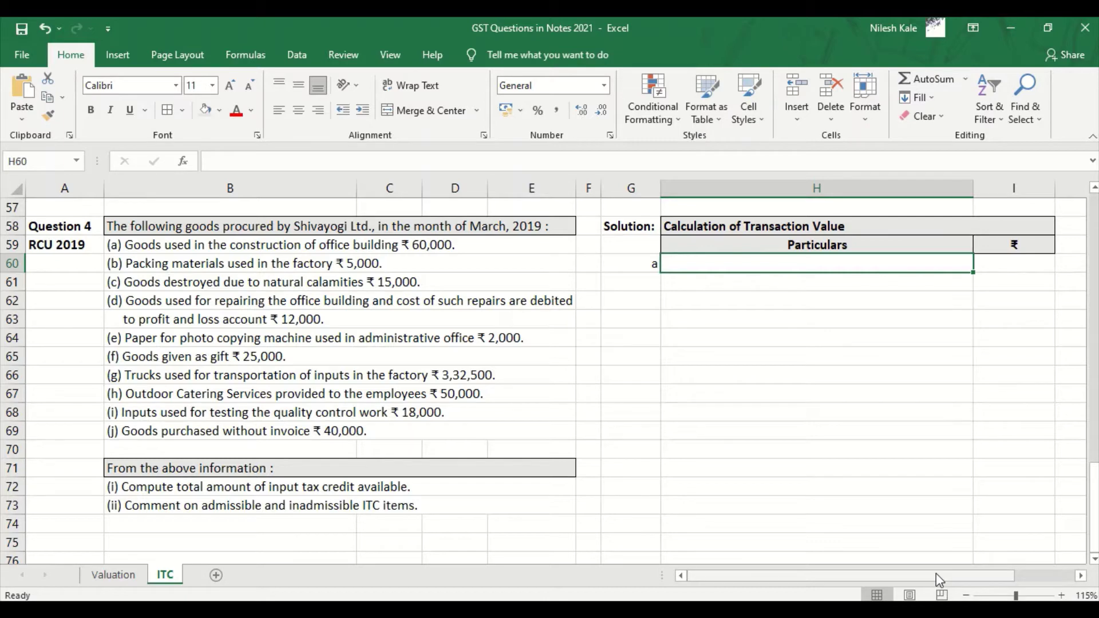
{"action": "mouse_move", "coordinate": [936, 573]}
{"action": "left_mouse_down"}
{"action": "mouse_move", "coordinate": [977, 584]}
{"action": "mouse_move", "coordinate": [921, 584]}
{"action": "left_mouse_up"}
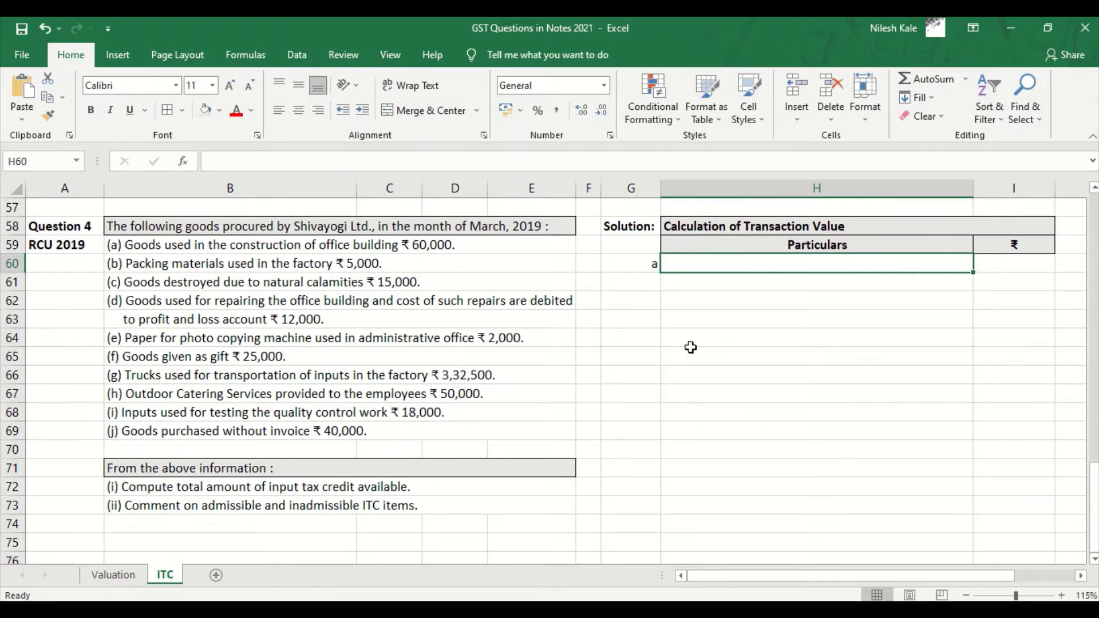
{"action": "type", "text": "Goods us"}
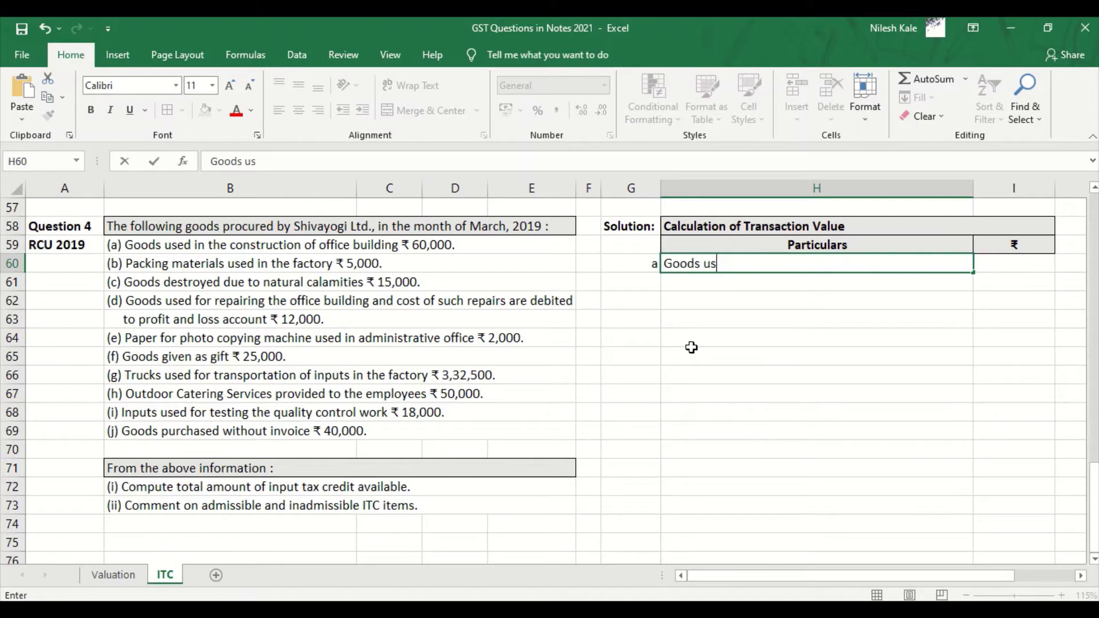
{"action": "type", "text": "ed in the construction og"}
{"action": "key", "text": "BackSpace"}
{"action": "key", "text": "BackSpace"}
{"action": "type", "text": "f of"}
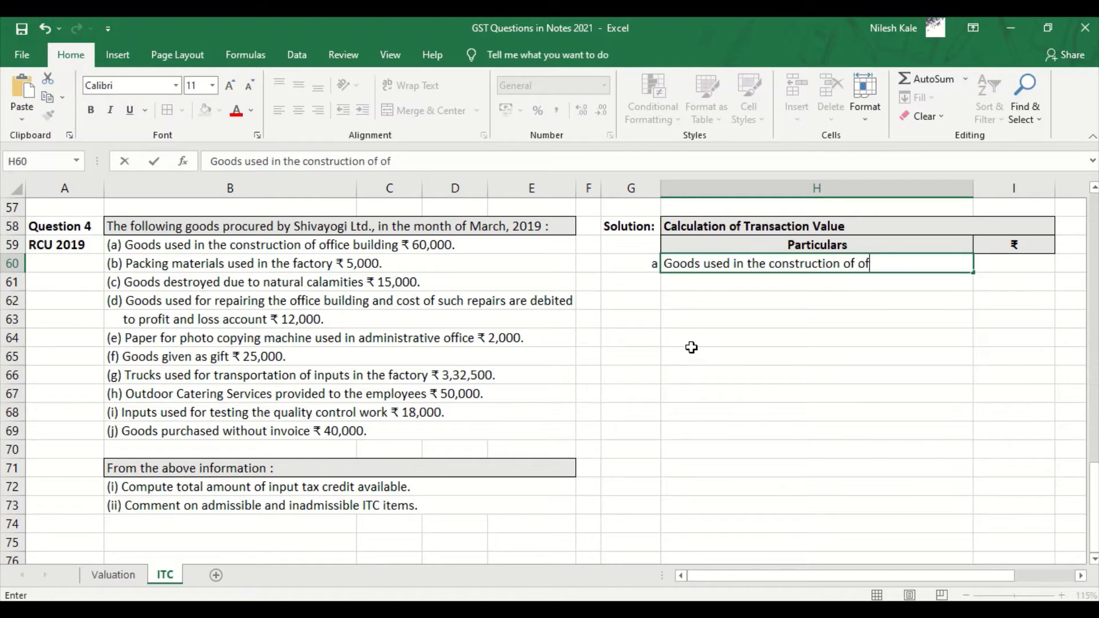
{"action": "type", "text": "fice building"}
{"action": "key", "text": "Tab"}
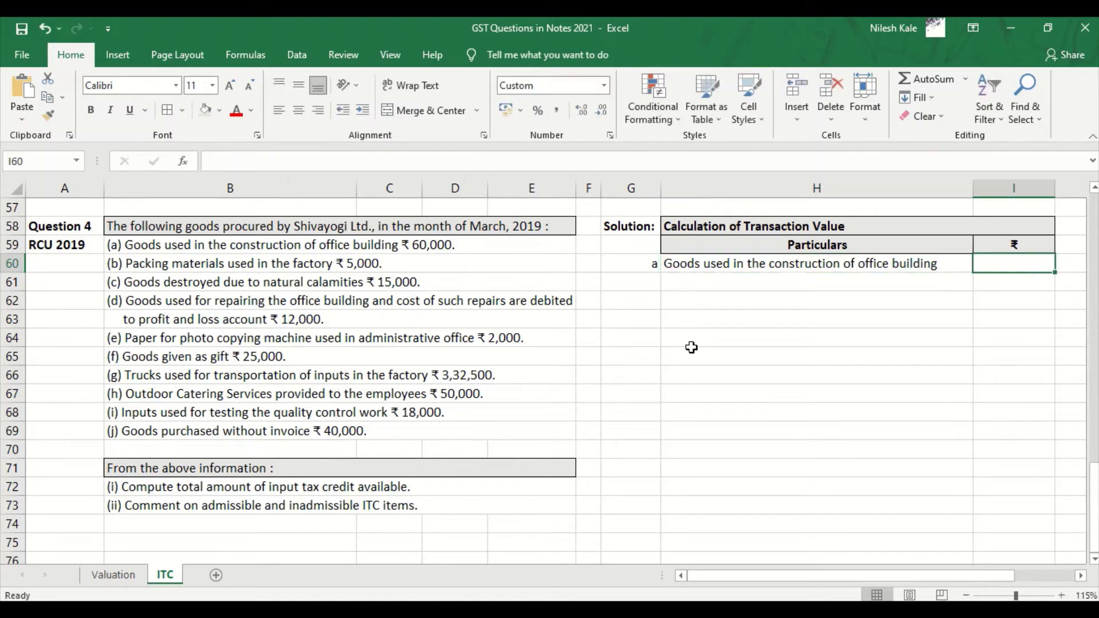
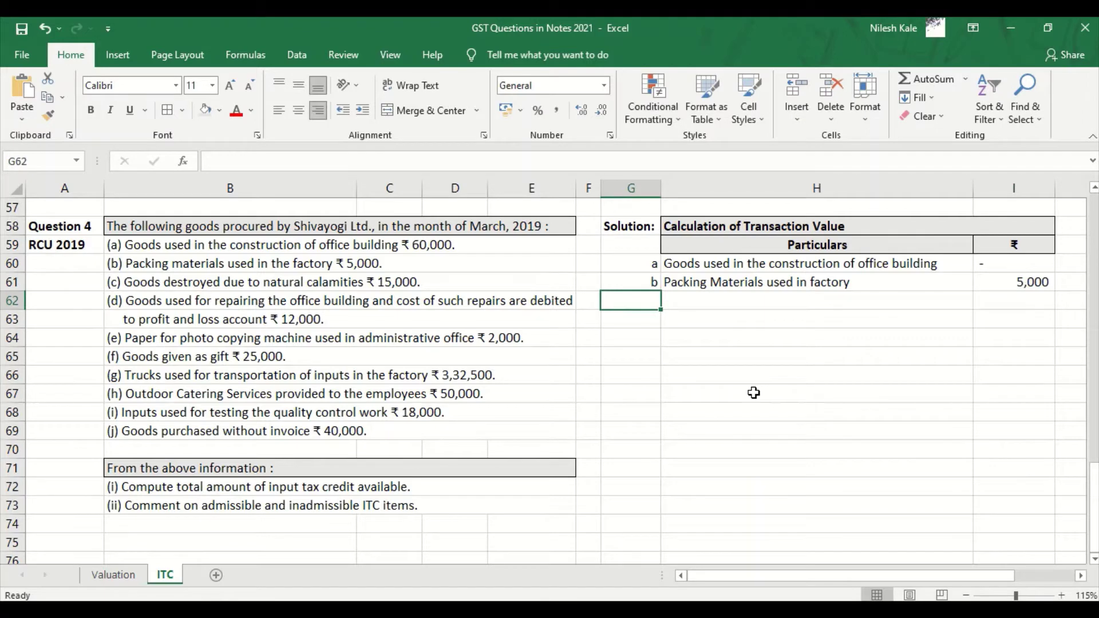
Label G62 as item c in the solution table.
{"action": "type", "text": "c"}
{"action": "key", "text": "Tab"}
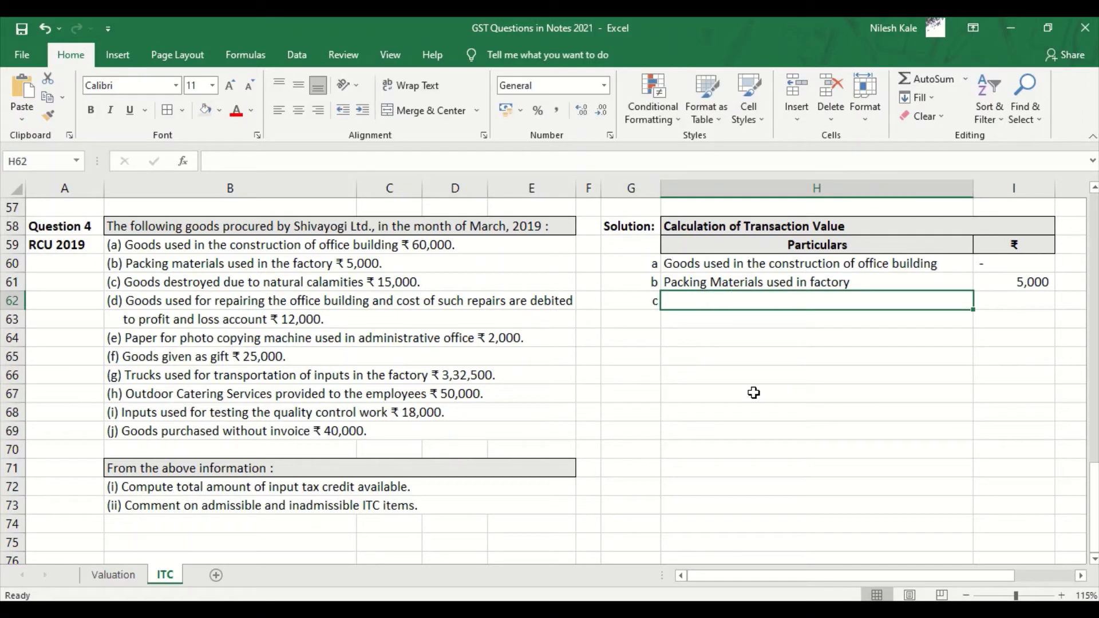
Review the particulars and amount entered for the office building goods in row 60 of the solution.
{"action": "left_click", "coordinate": [754, 266]}
{"action": "left_click", "coordinate": [1011, 259]}
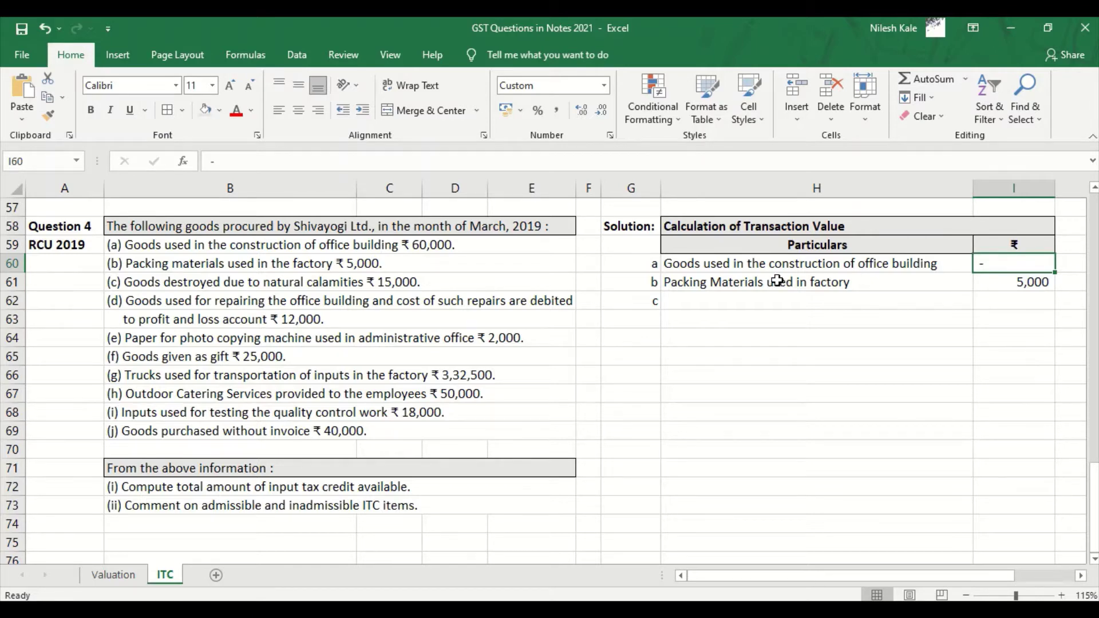
{"action": "left_click_drag", "start_coordinate": [842, 264], "coordinate": [1002, 267]}
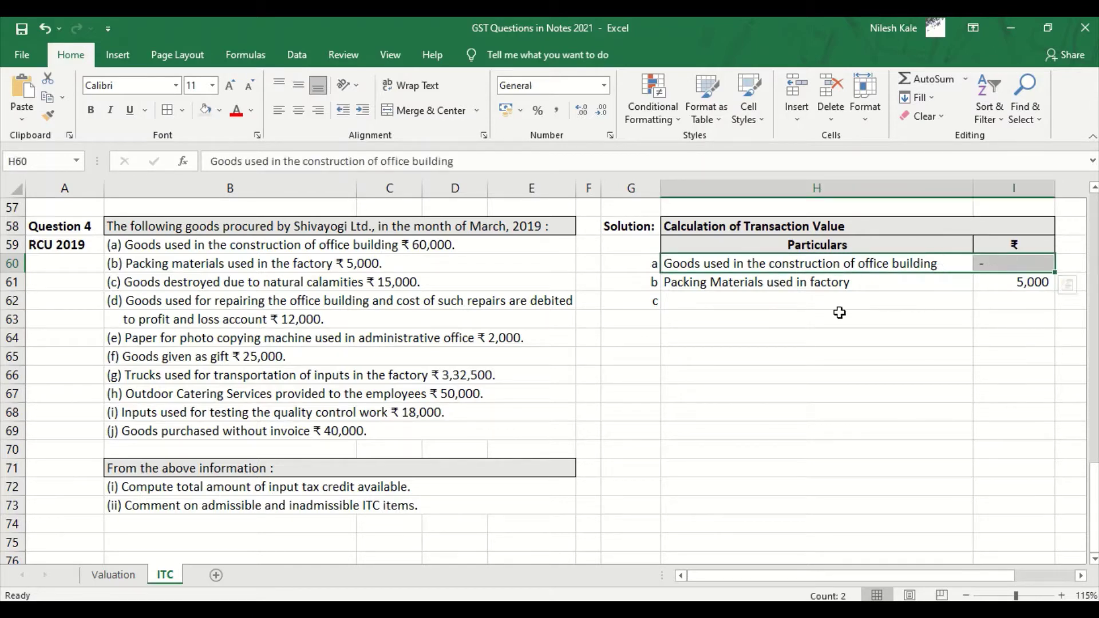
{"action": "left_click", "coordinate": [800, 300]}
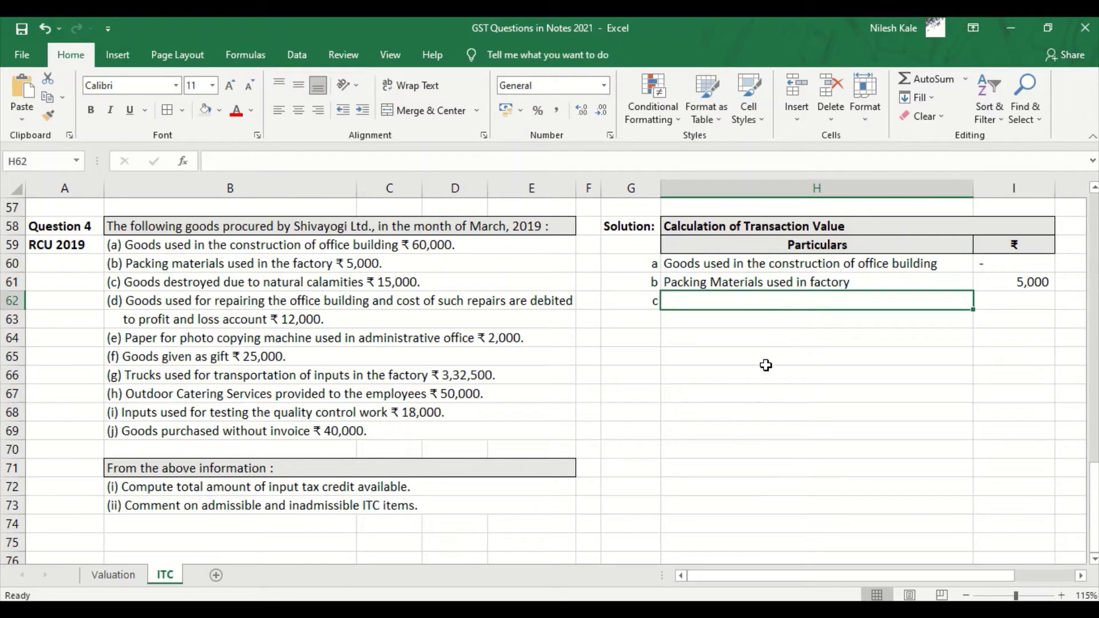
{"action": "left_click", "coordinate": [760, 269]}
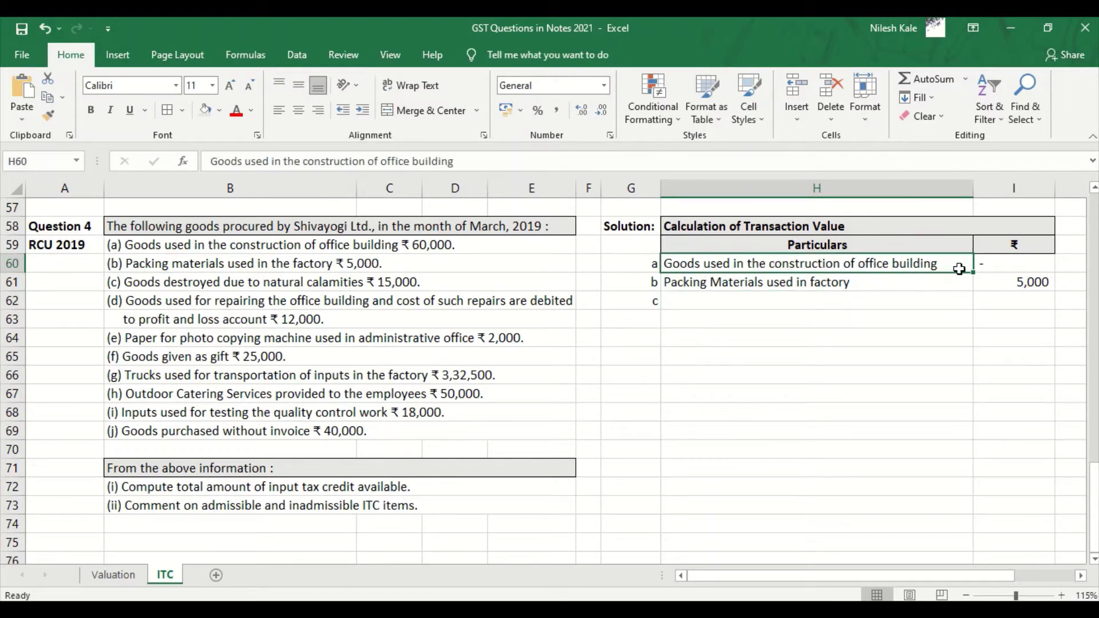
{"action": "left_click", "coordinate": [991, 265]}
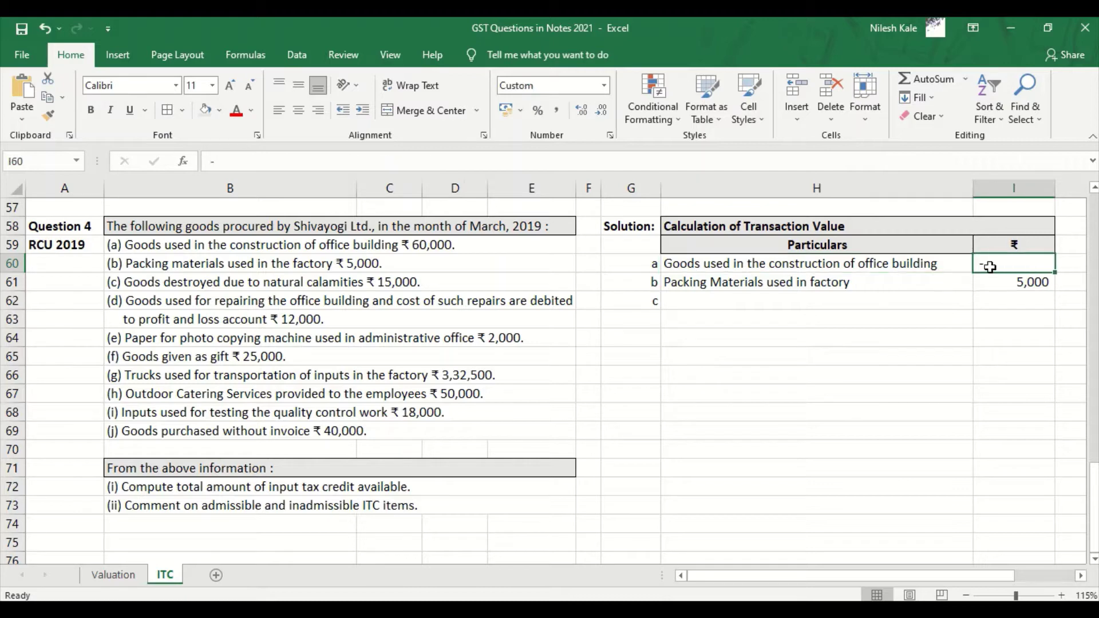
Switch to the PowerPoint slide show and compare question item (a) with the construction rules on the "Blocked Credits: Section 17(5)" slide.
{"action": "key", "text": "alt+Tab"}
{"action": "key", "text": "Tab"}
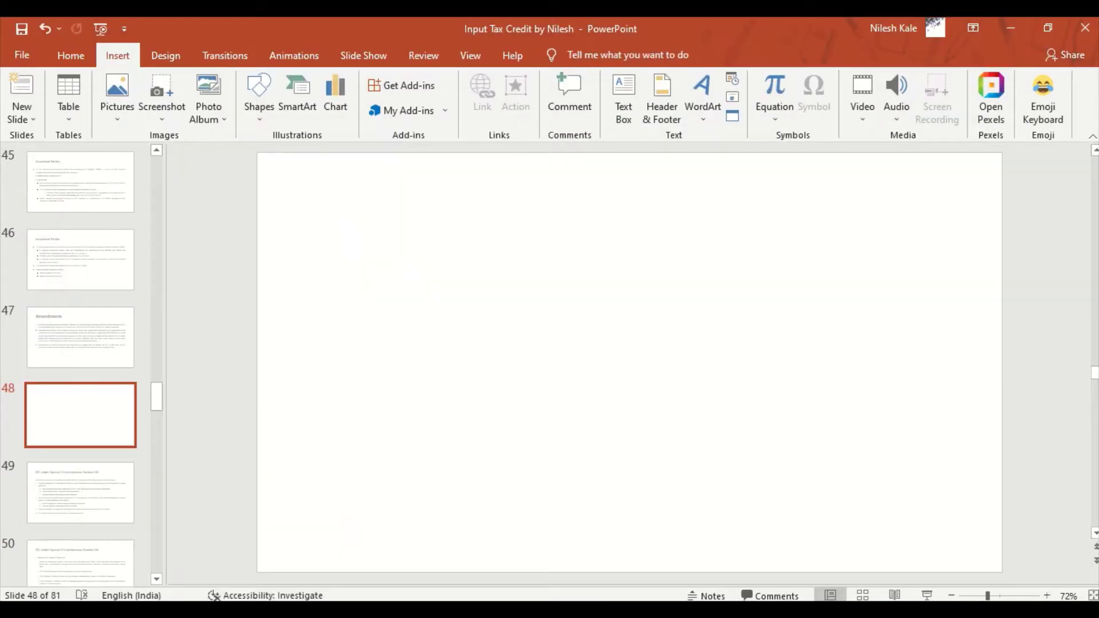
{"action": "key", "text": "alt+Tab"}
{"action": "key", "text": "alt+Tab"}
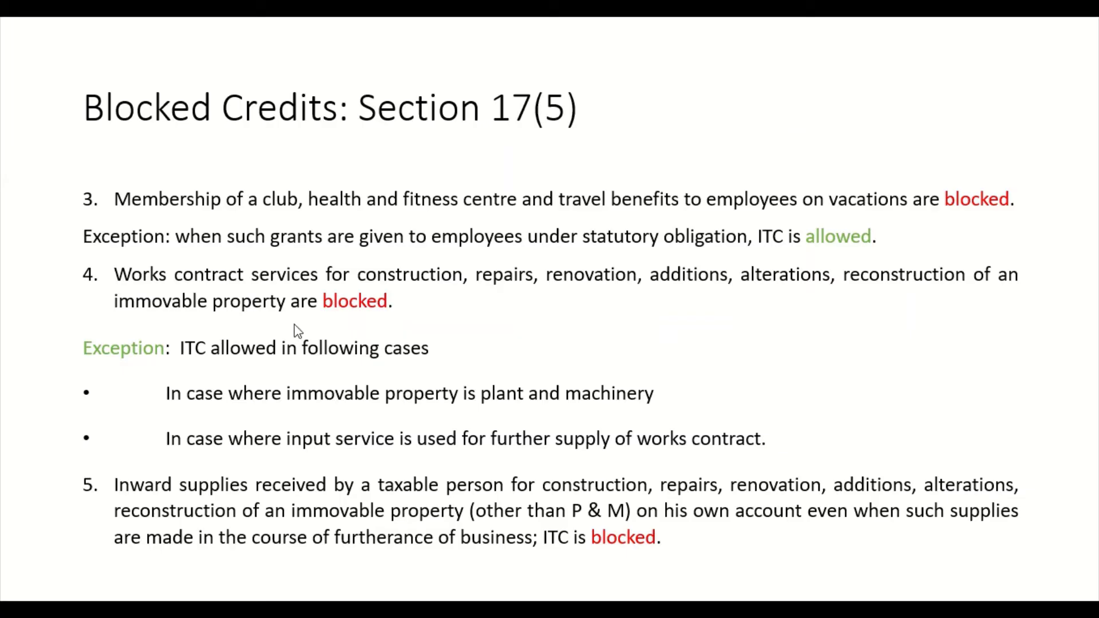
{"action": "left_click", "coordinate": [498, 355]}
{"action": "key", "text": "Left"}
{"action": "key", "text": "alt+Tab"}
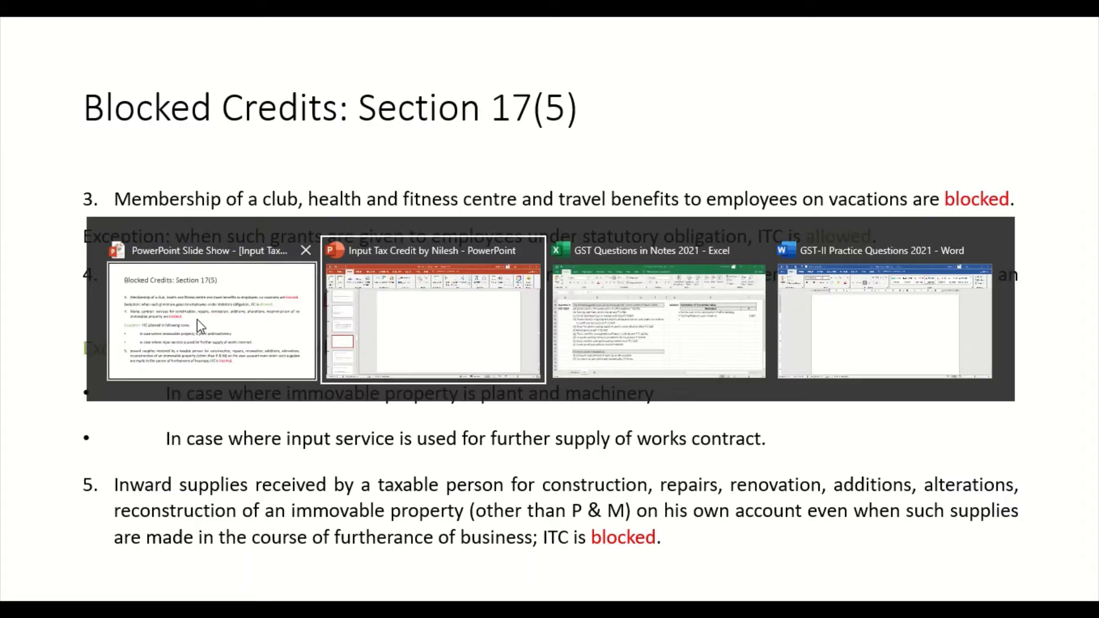
{"action": "key", "text": "alt+Tab"}
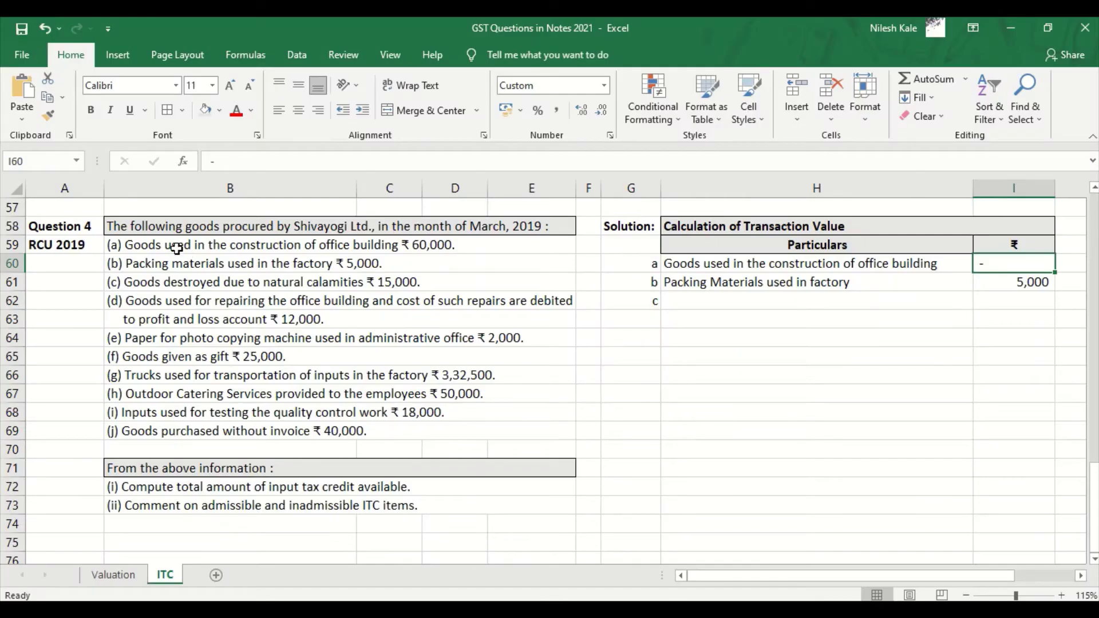
{"action": "left_click", "coordinate": [259, 247]}
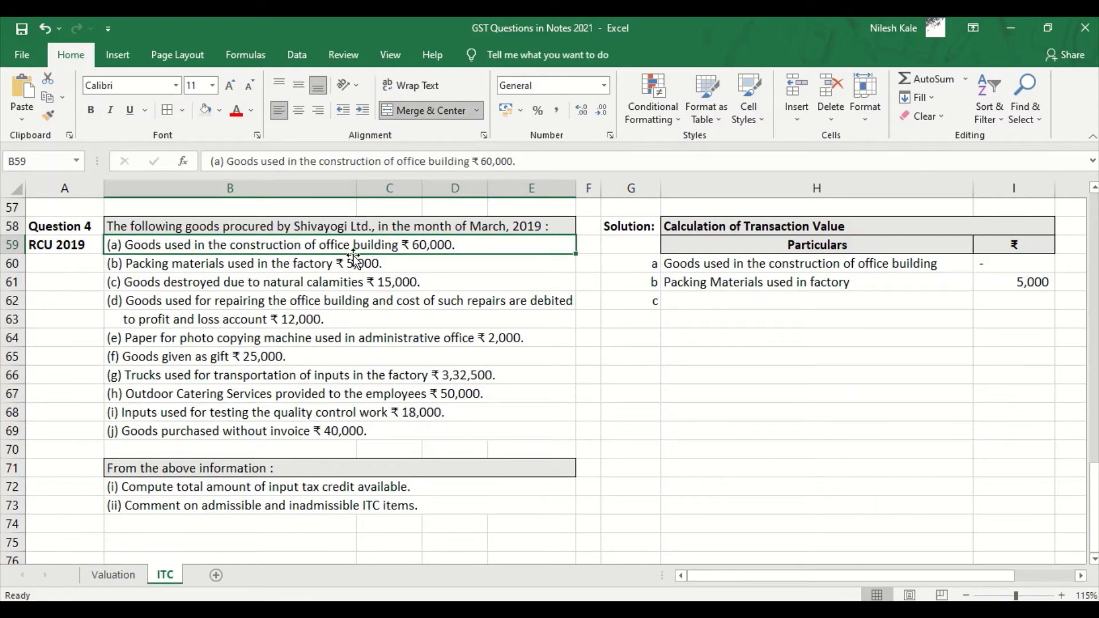
{"action": "key", "text": "alt+Tab"}
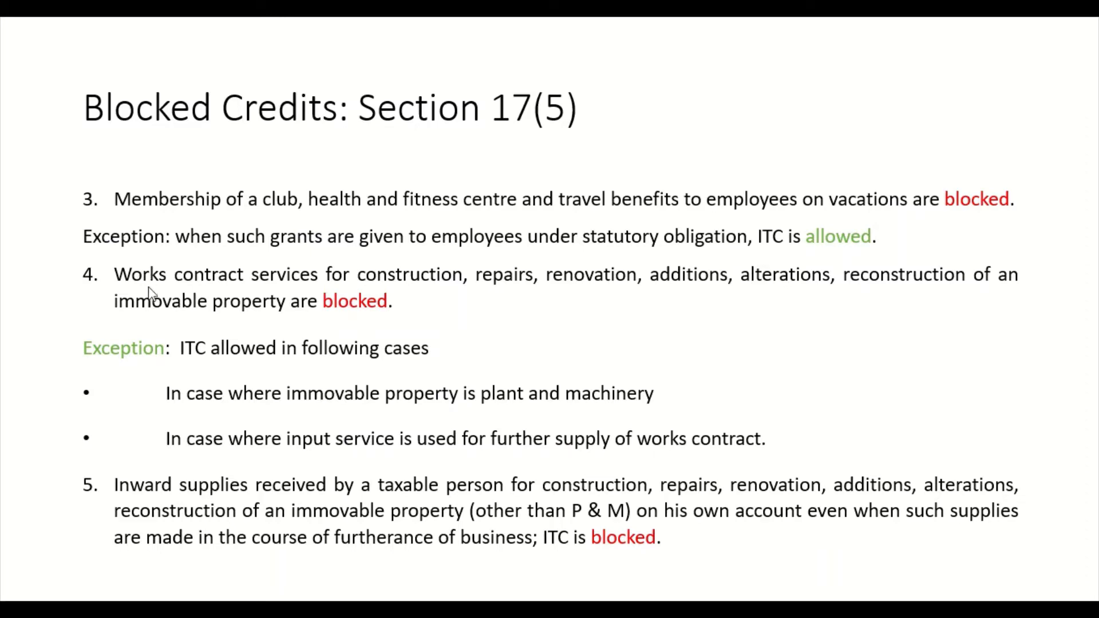
{"action": "key", "text": "alt+Tab"}
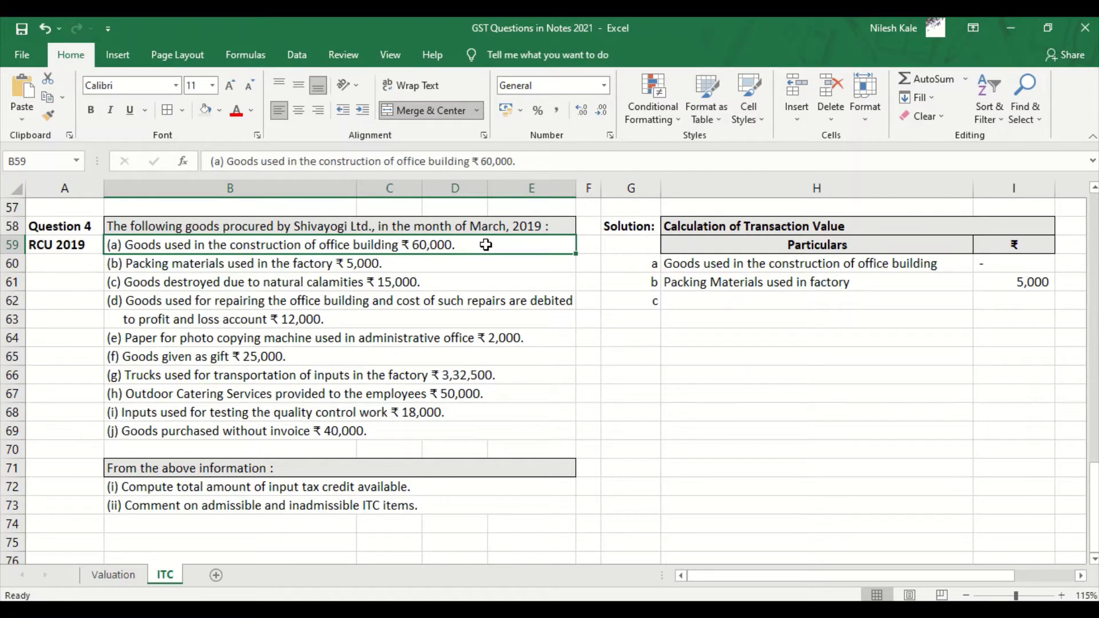
{"action": "key", "text": "alt+Tab"}
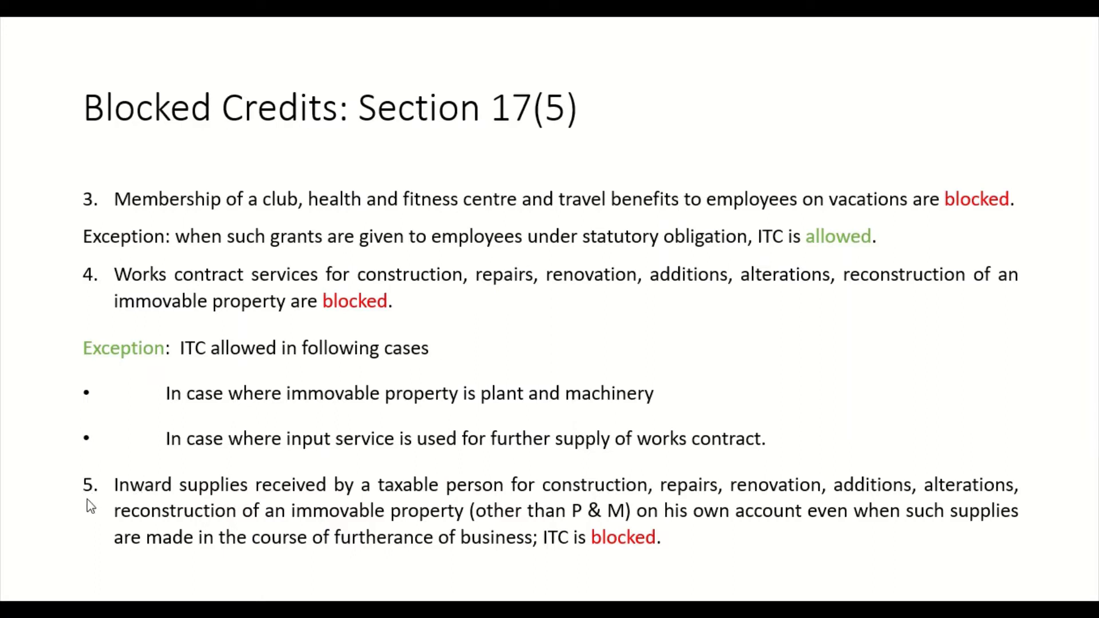
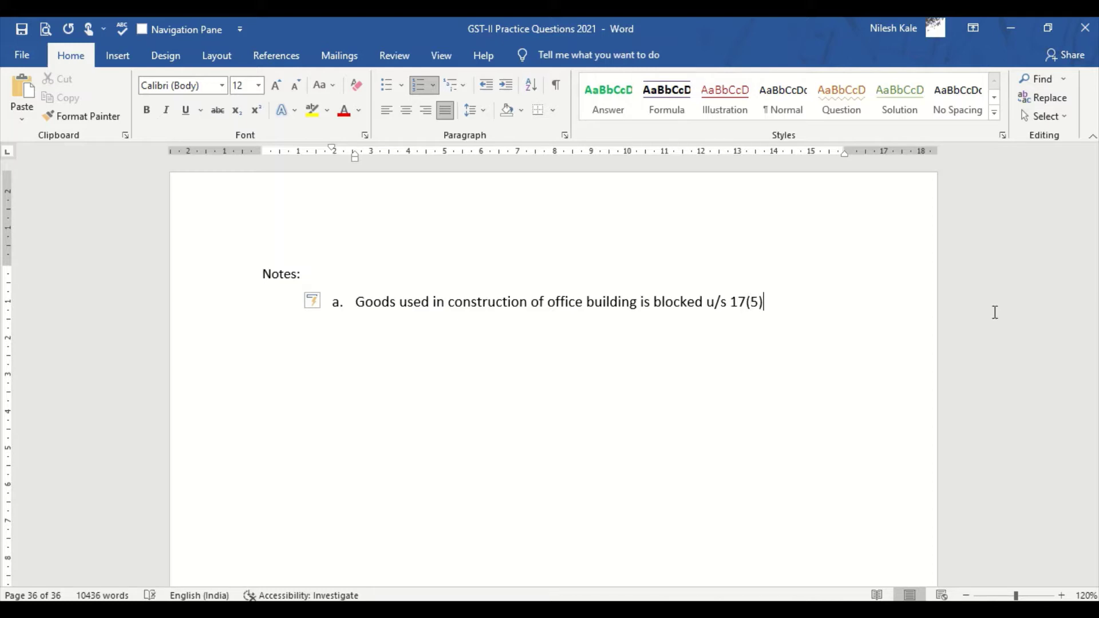
Finish Word note a so it reads "Goods used in construction of office building is blocked u/s 17(5)." and start a new line.
{"action": "type", "text": "(5)."}
{"action": "key", "text": "Return"}
Switch from Word past the Excel solution to the PowerPoint slide on Section 17(5) blocked credits to consult its rules.
{"action": "key", "text": "alt+Tab"}
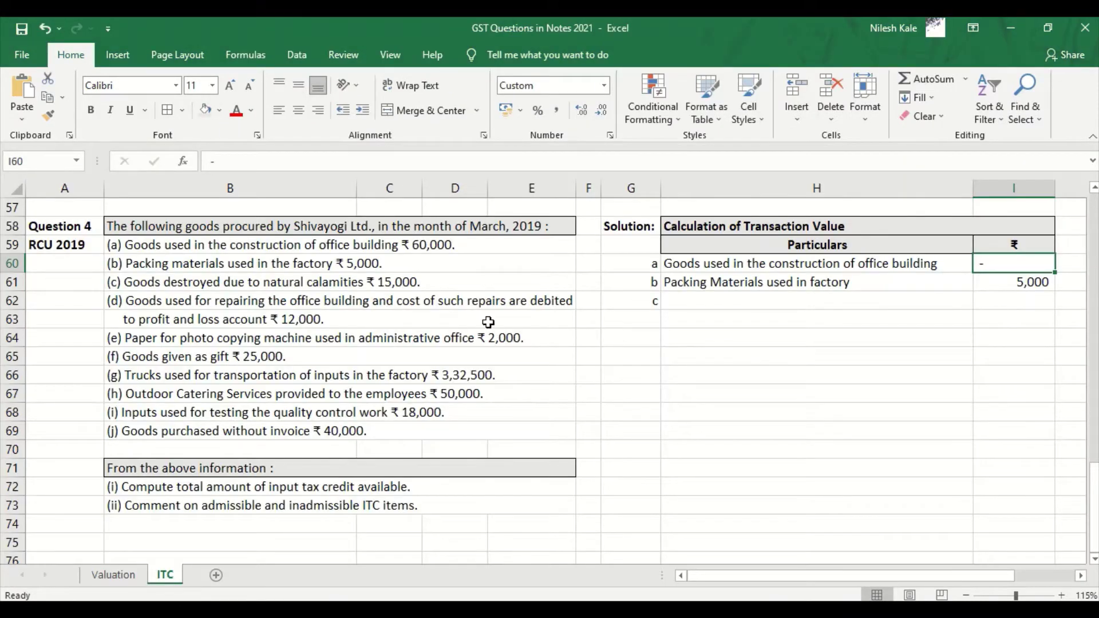
{"action": "key", "text": "alt+Tab"}
{"action": "key", "text": "alt+Tab"}
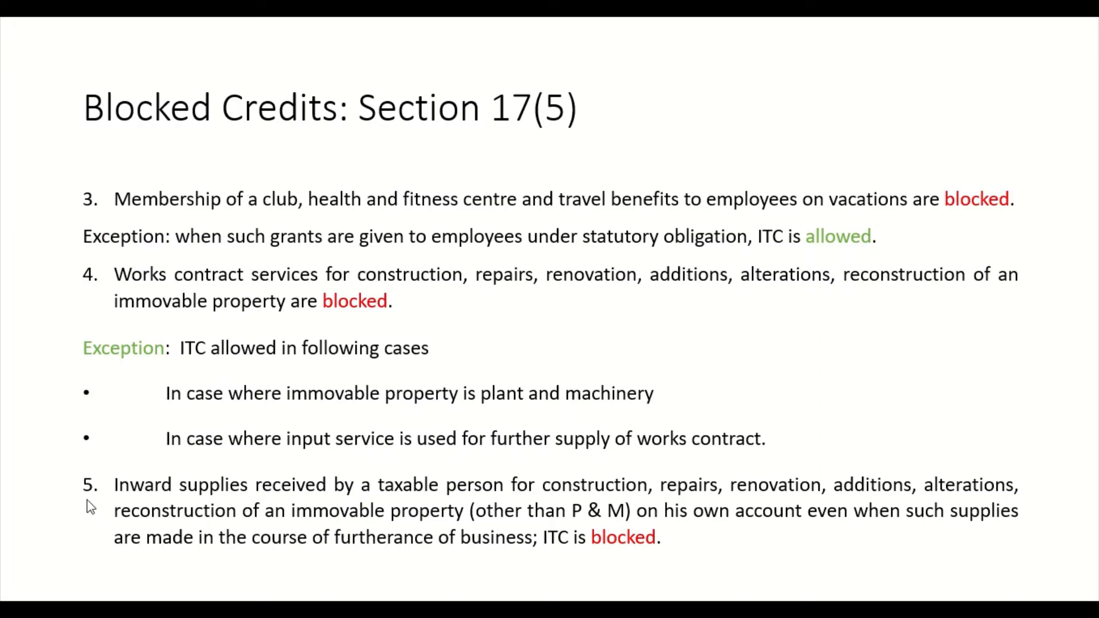
Switch to the Excel workbook and compare question item (b) on packing materials with its amount in the solution.
{"action": "key", "text": "alt+Tab"}
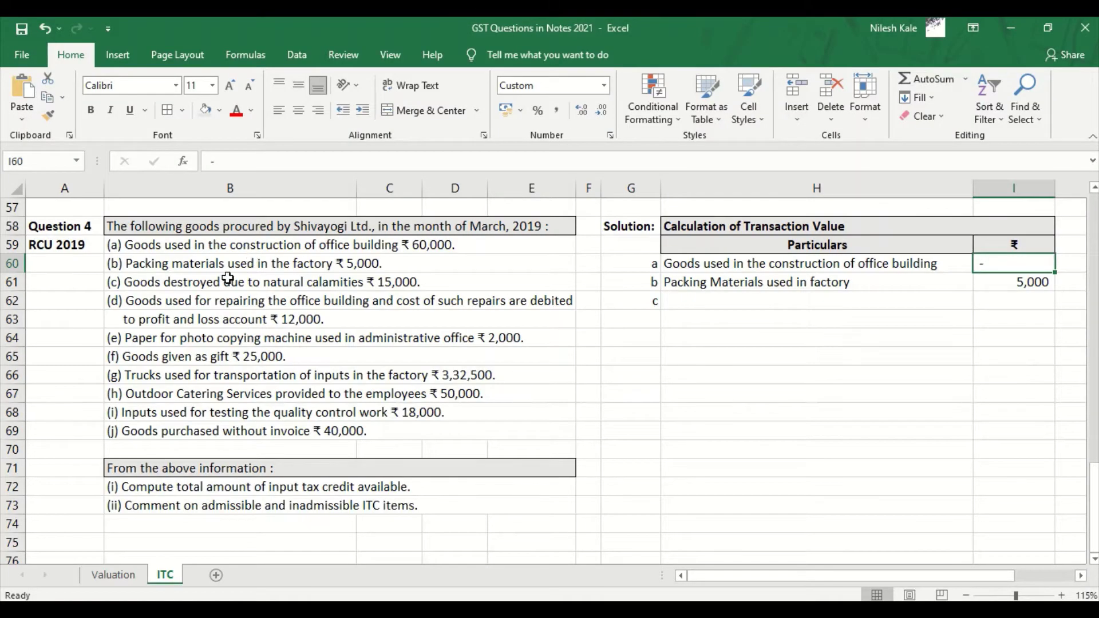
{"action": "left_click", "coordinate": [228, 264]}
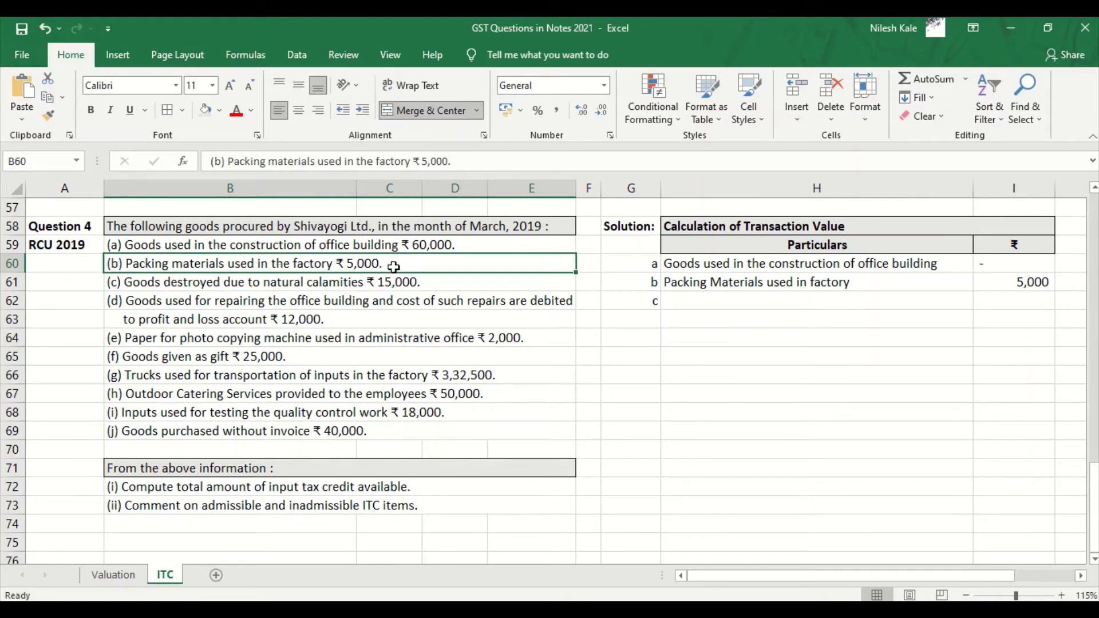
{"action": "left_click", "coordinate": [1010, 287]}
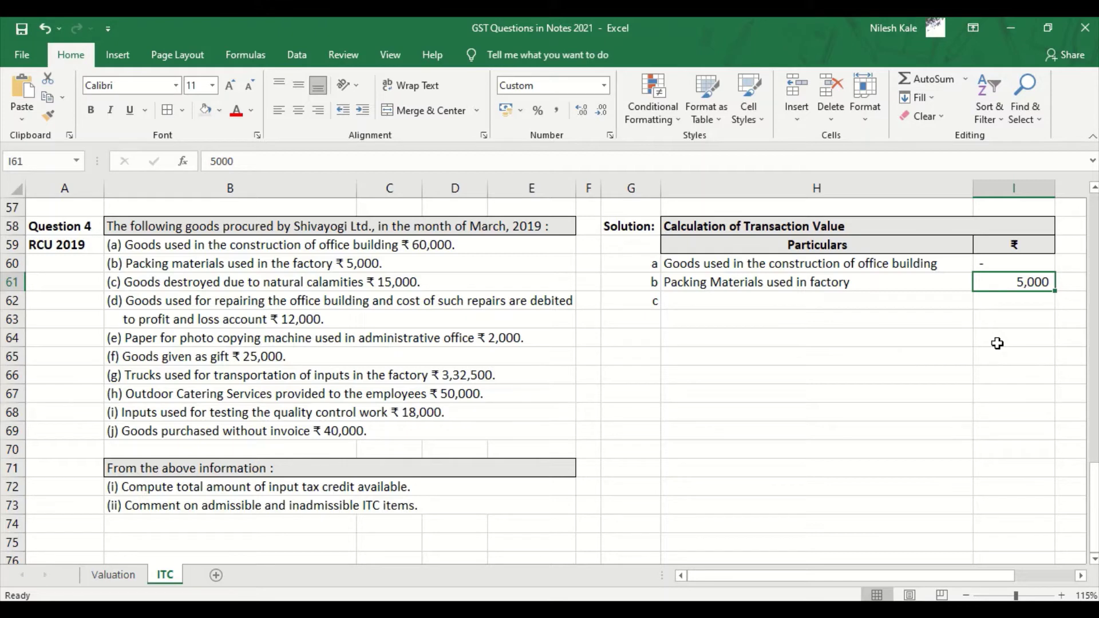
{"action": "left_click", "coordinate": [263, 267]}
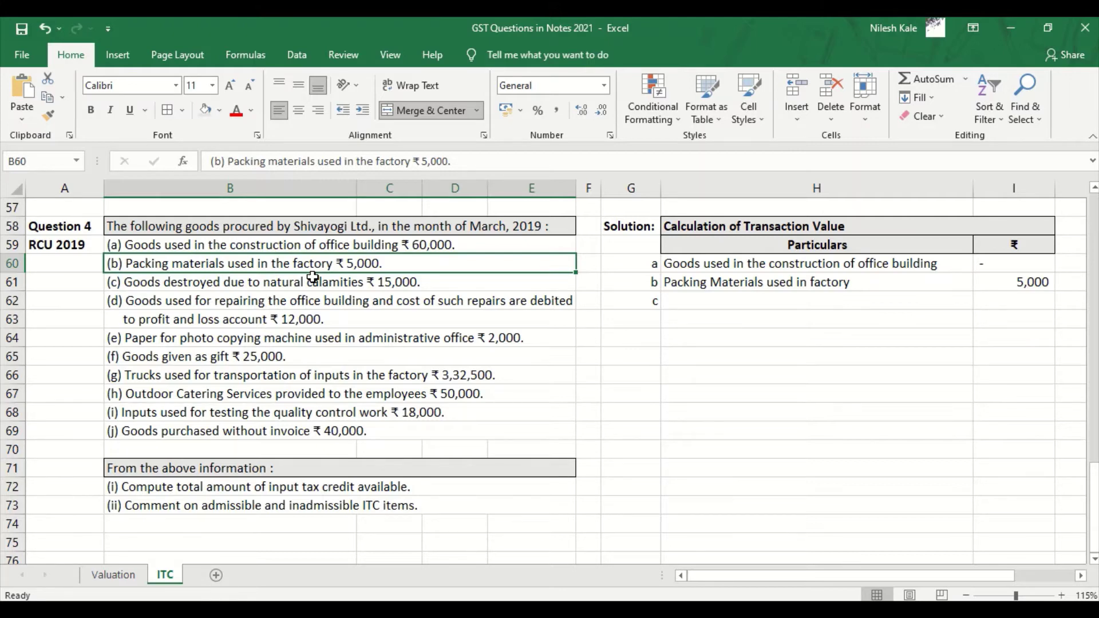
Switch to the PowerPoint slide show and find the slide "Eligibility for taking ITC: Section 16(1)".
{"action": "key", "text": "alt+Tab"}
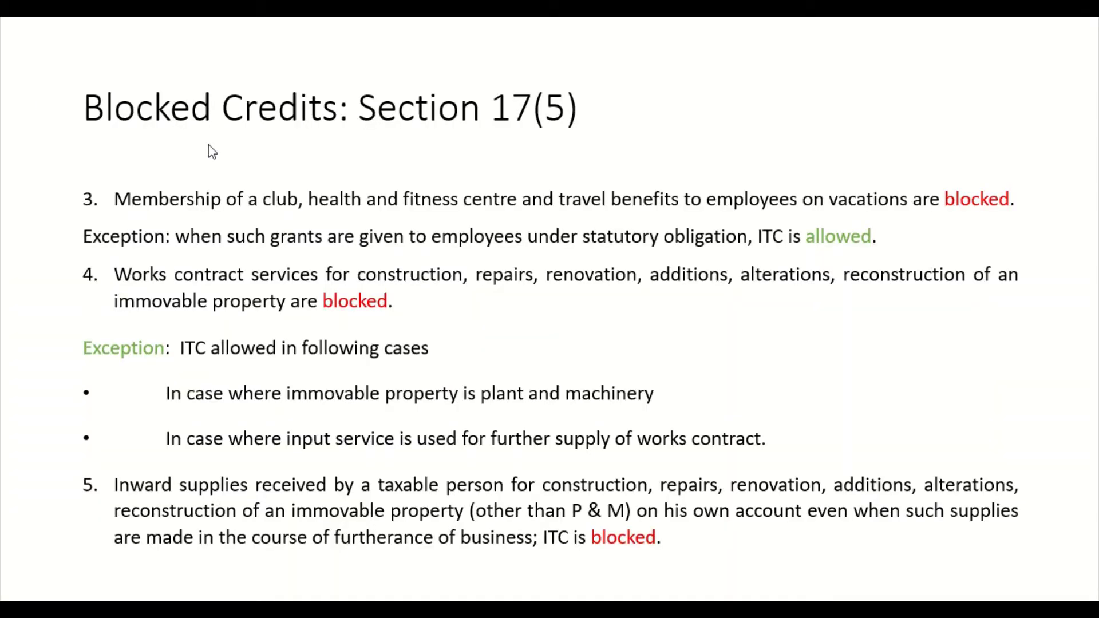
{"action": "key", "text": "Right"}
{"action": "key", "text": "Right"}
{"action": "key", "text": "Right"}
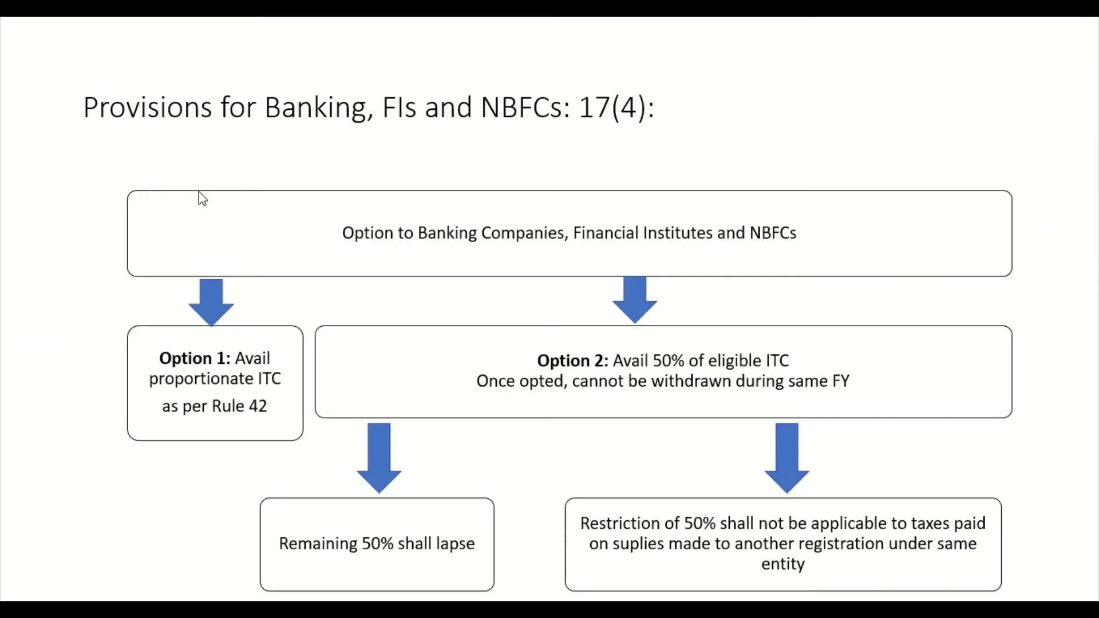
{"action": "key", "text": "Right"}
{"action": "key", "text": "Left"}
{"action": "key", "text": "Left"}
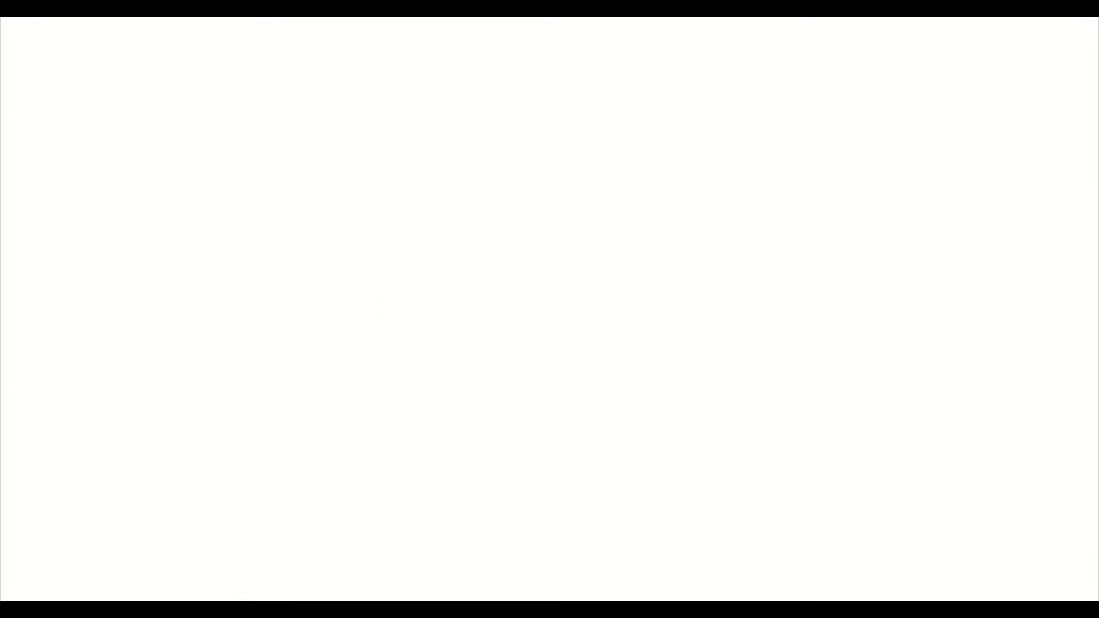
{"action": "key", "text": "Left"}
{"action": "key", "text": "Right"}
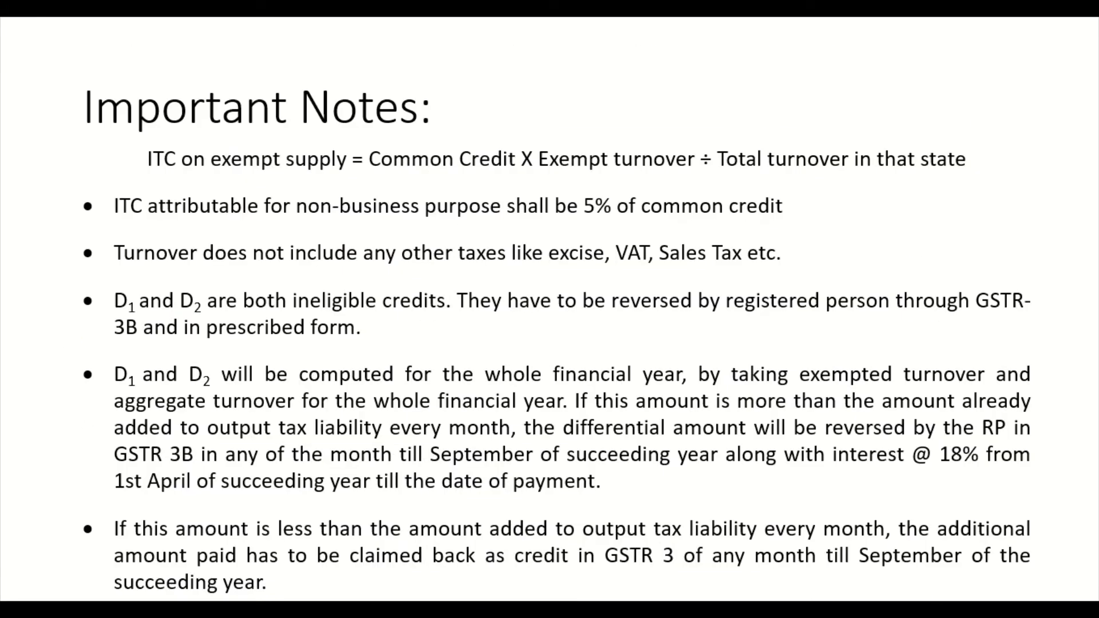
{"action": "key", "text": "Left"}
{"action": "key", "text": "Left"}
{"action": "key", "text": "Left"}
{"action": "key", "text": "Left"}
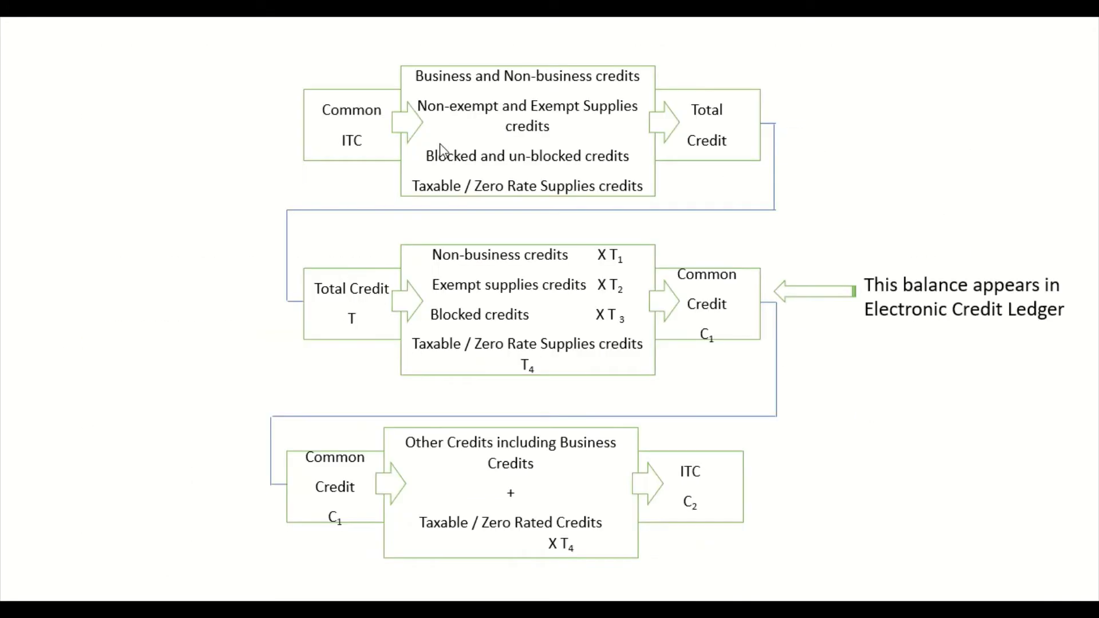
{"action": "key", "text": "Left"}
{"action": "key", "text": "Left"}
{"action": "key", "text": "Left"}
{"action": "key", "text": "Left"}
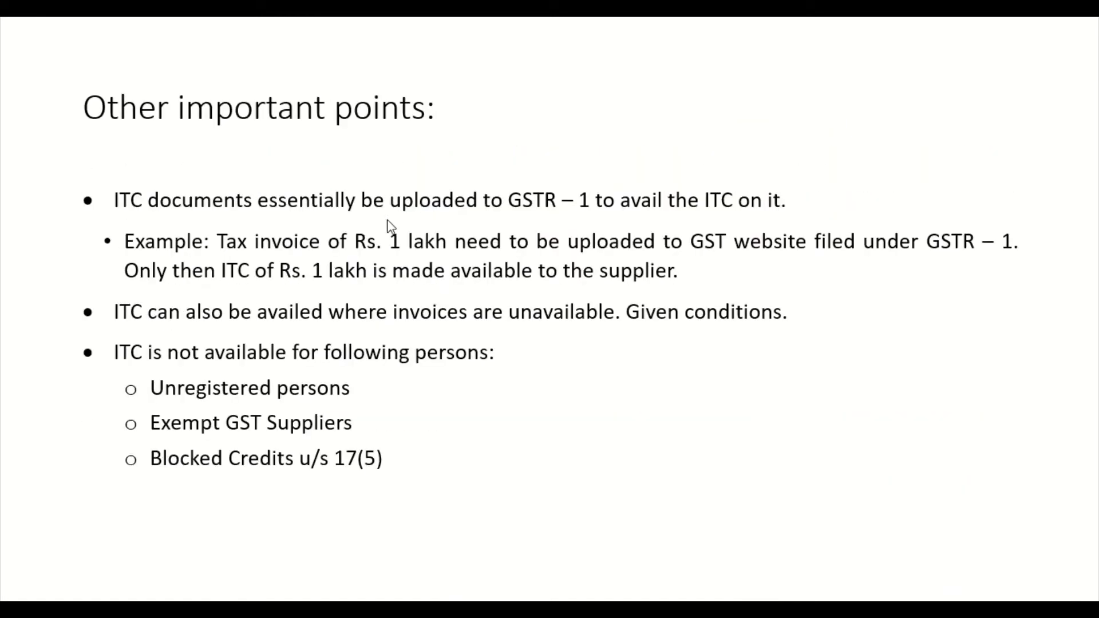
{"action": "key", "text": "Left"}
{"action": "key", "text": "Left"}
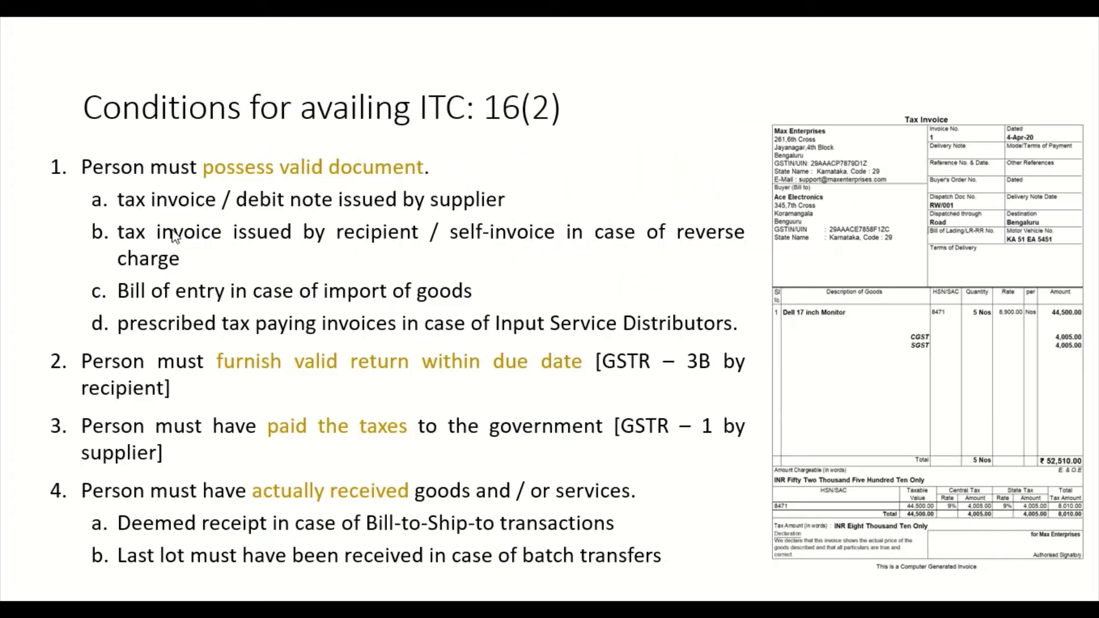
{"action": "key", "text": "Left"}
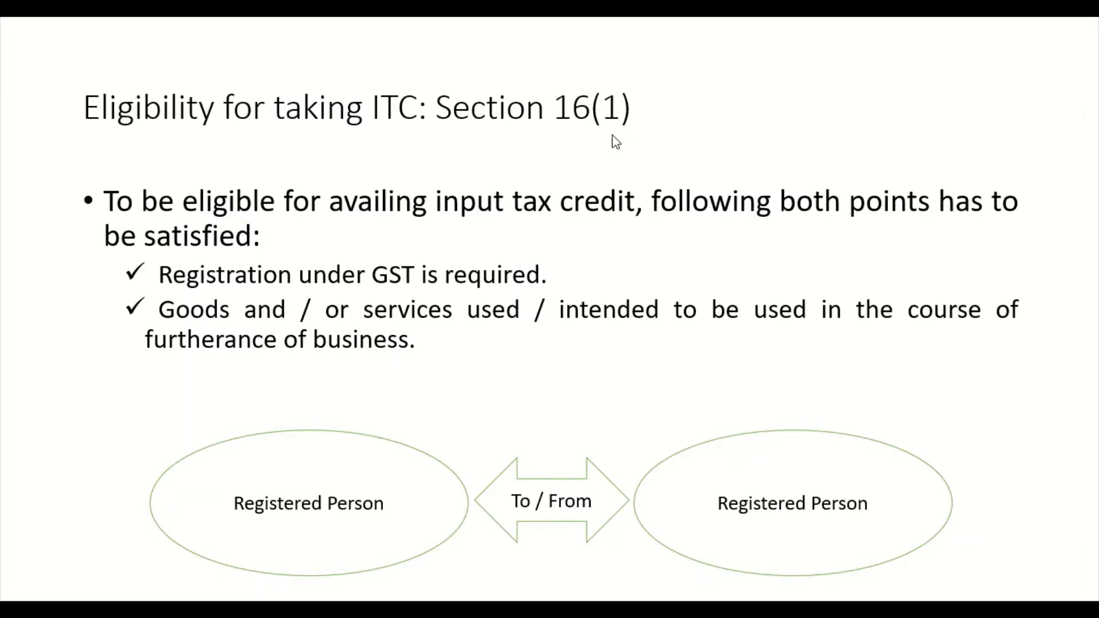
Switch to the Word notes and write "Inputs used for the furtherance of business is allowed" as note b.
{"action": "key", "text": "alt+Tab"}
{"action": "key", "text": "alt+Tab"}
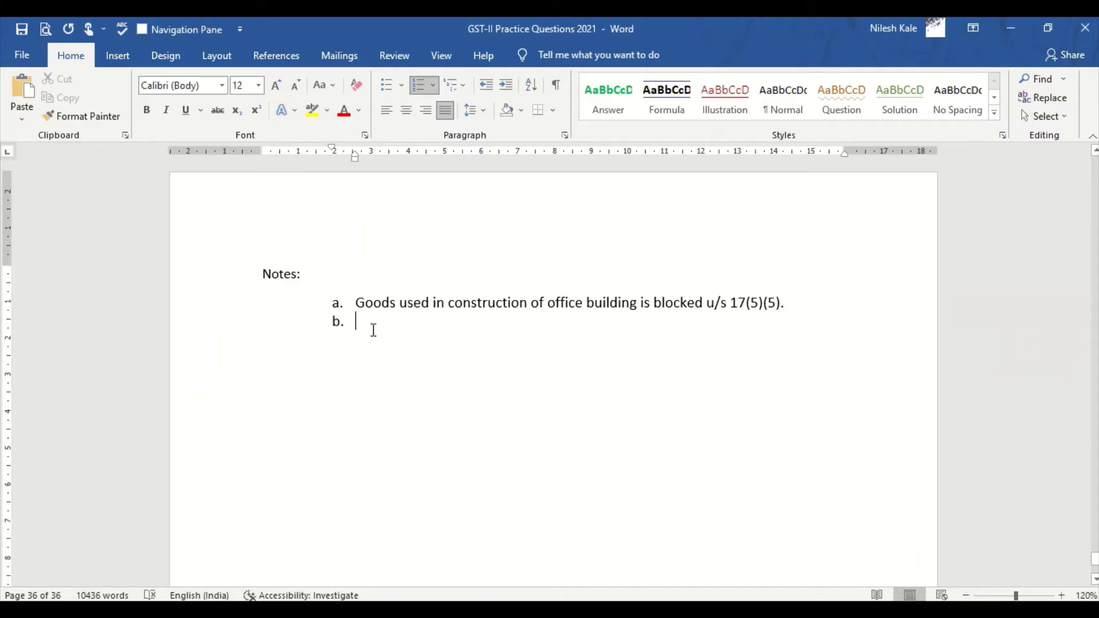
{"action": "type", "text": "Inp"}
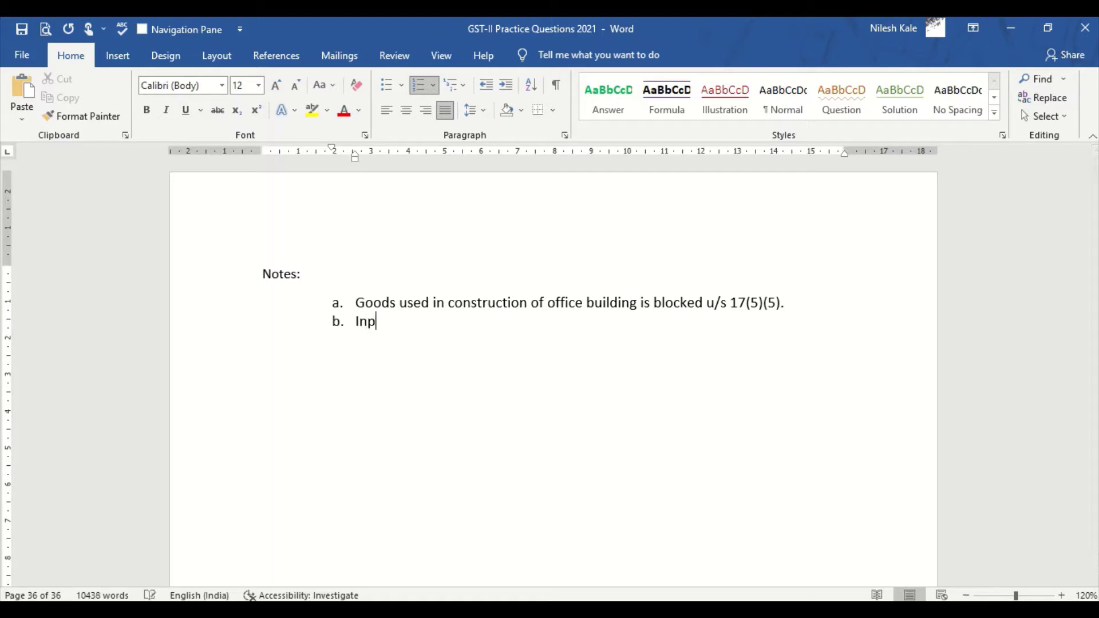
{"action": "type", "text": "uts used for the furthe"}
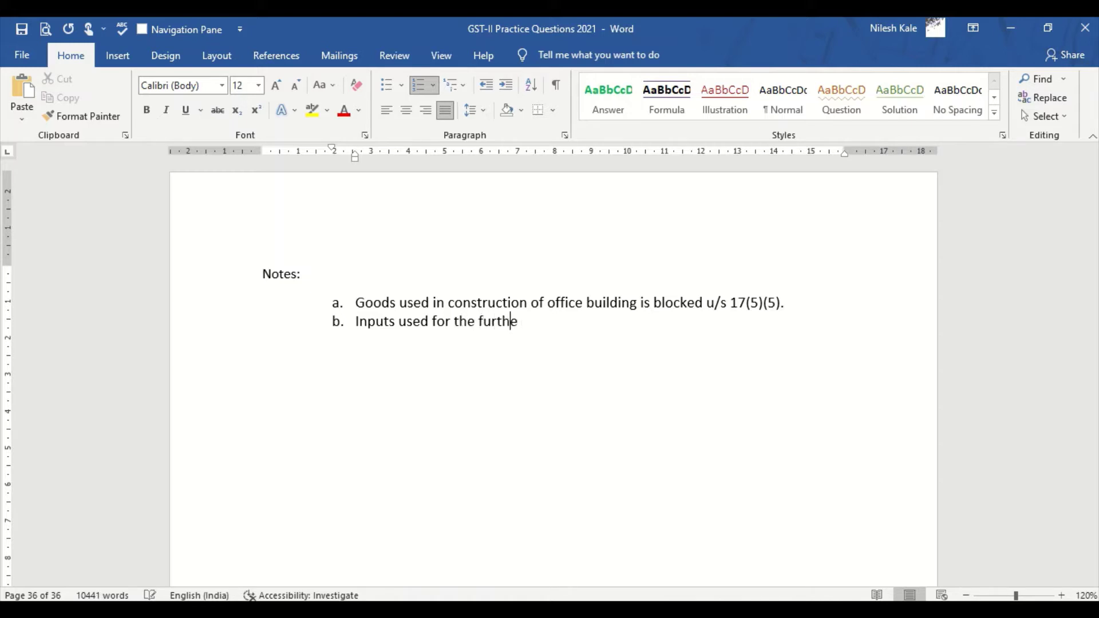
{"action": "type", "text": "rance of busin"}
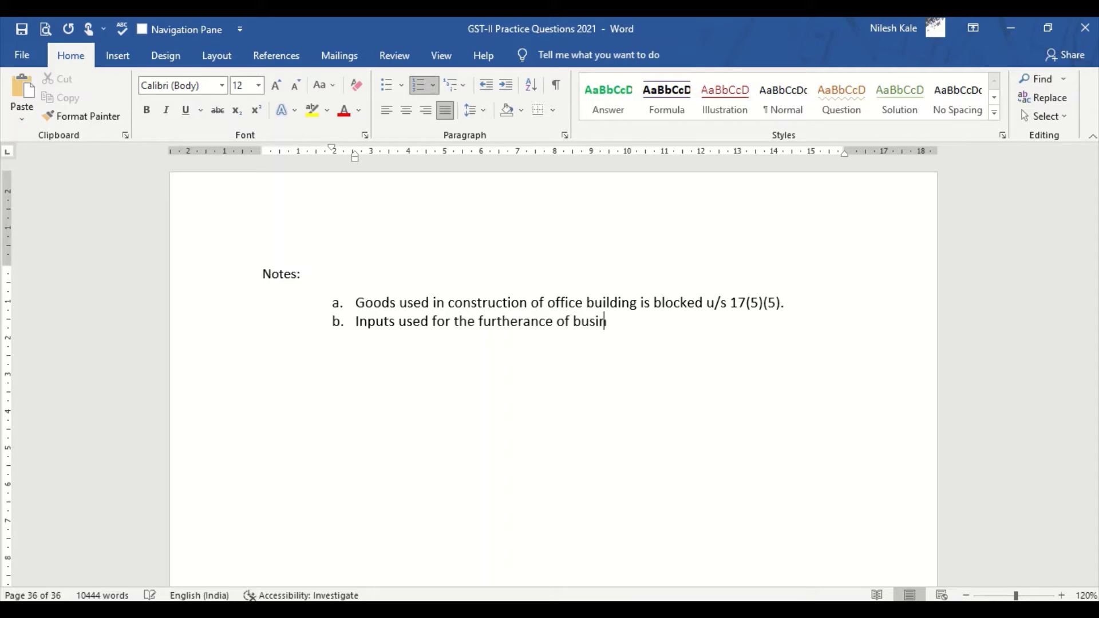
{"action": "type", "text": "ess is allowed"}
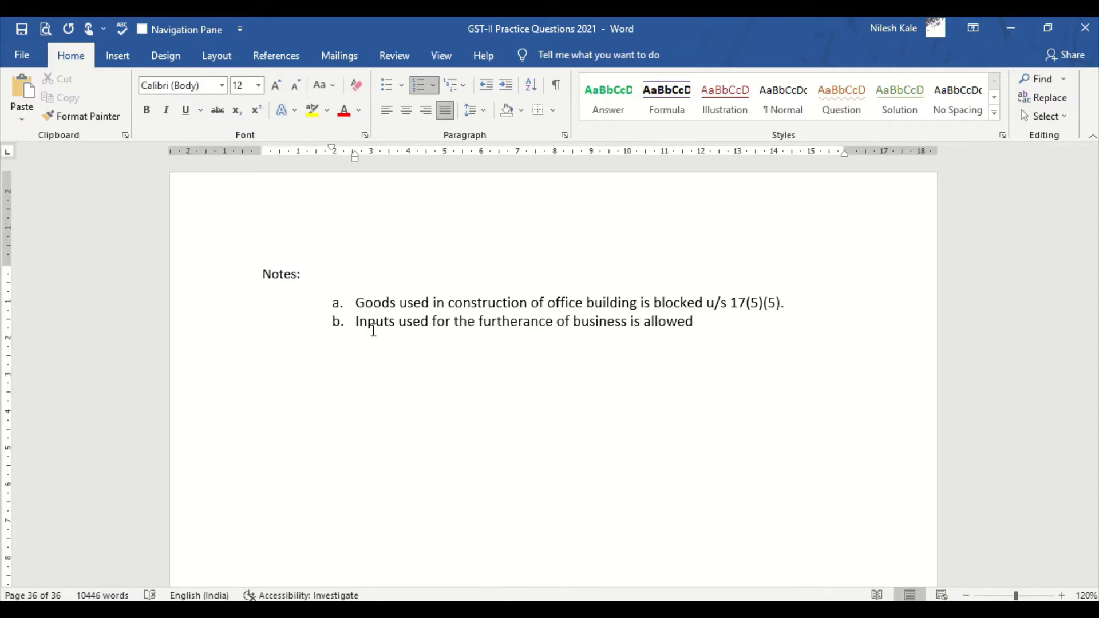
Check item (b)'s wording in Excel and extend Word note b with ". Packing materials used in the factory is allowed u/s 16(1)".
{"action": "key", "text": "alt+Tab"}
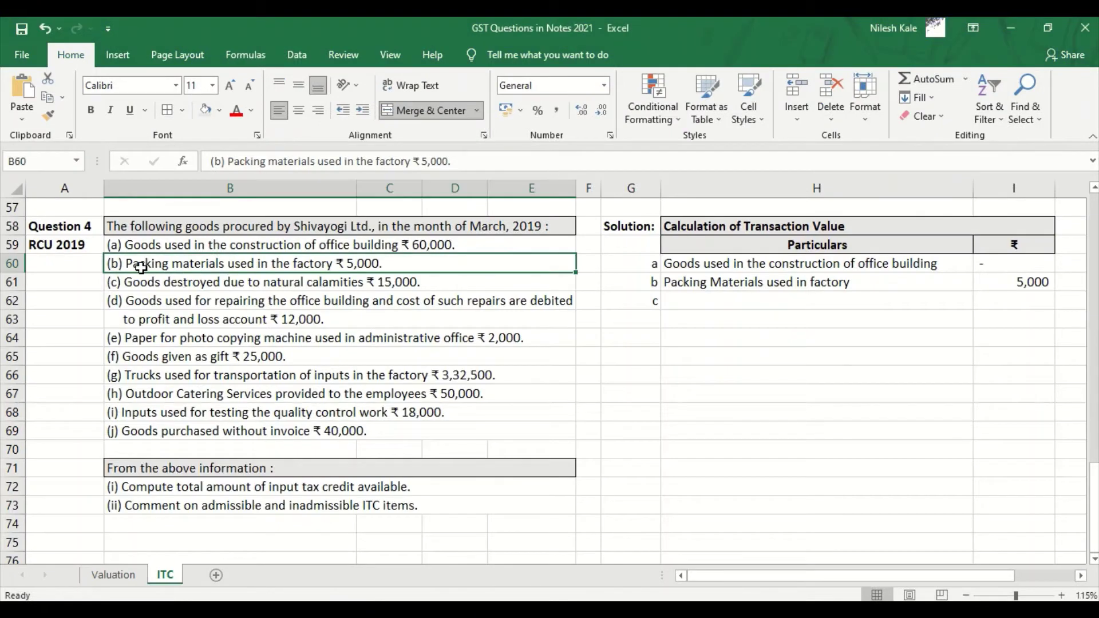
{"action": "key", "text": "alt+Tab"}
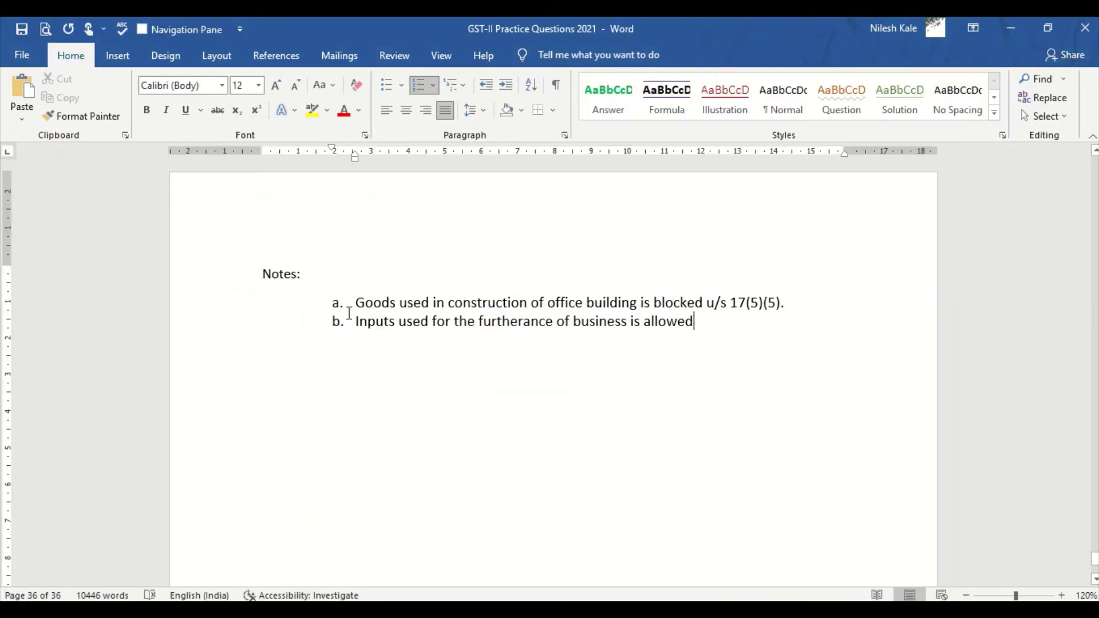
{"action": "type", "text": ". Packin"}
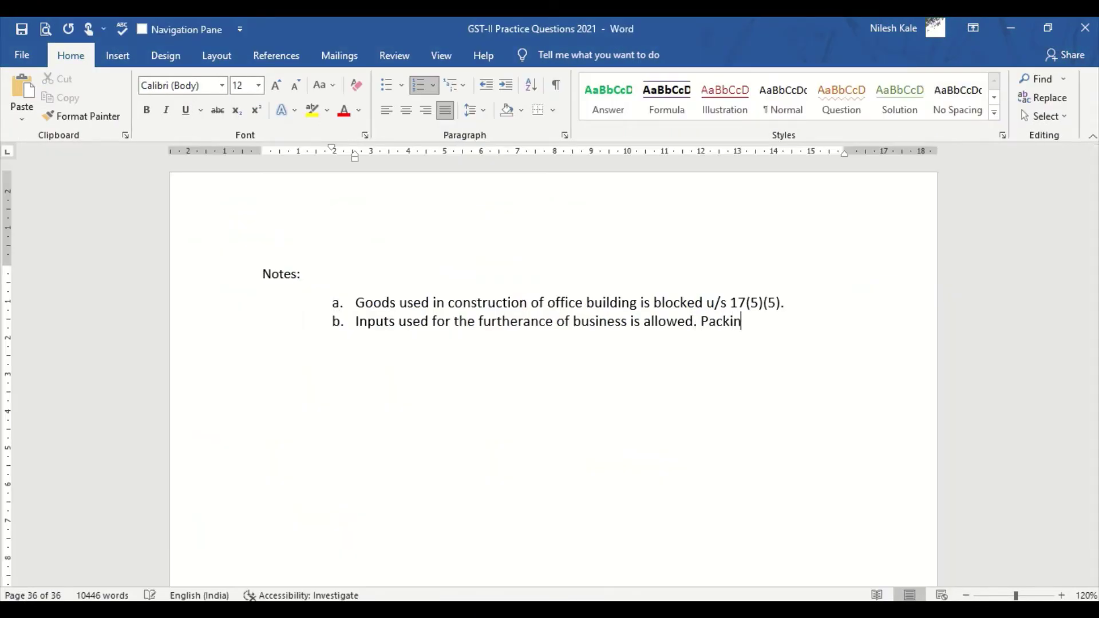
{"action": "type", "text": "g materials uwed i"}
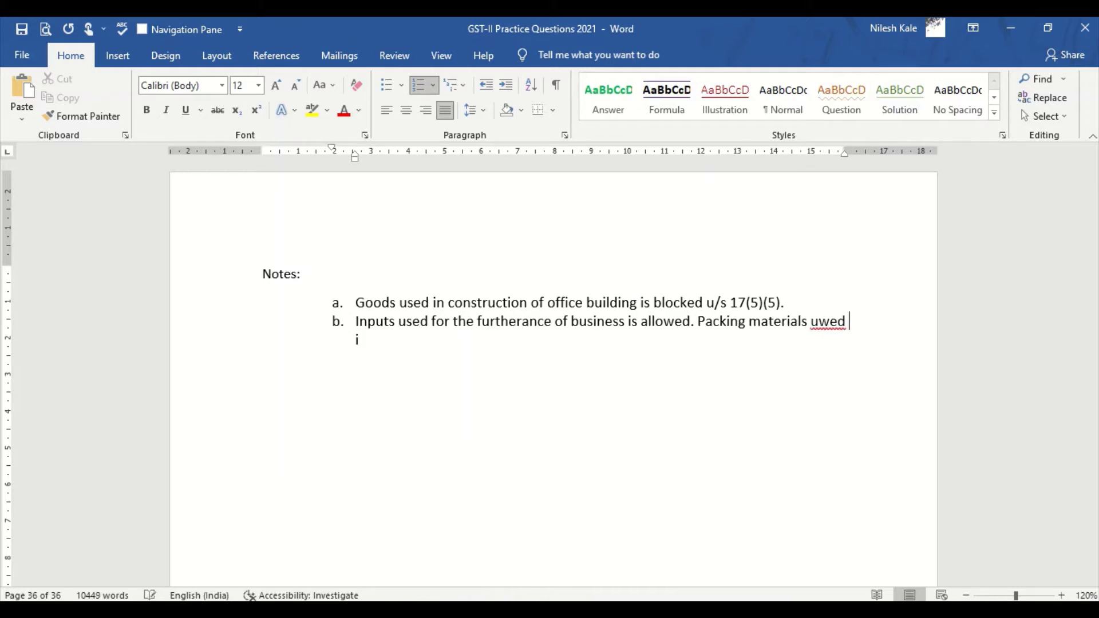
{"action": "key", "text": "BackSpace"}
{"action": "key", "text": "BackSpace"}
{"action": "key", "text": "BackSpace"}
{"action": "key", "text": "BackSpace"}
{"action": "key", "text": "BackSpace"}
{"action": "type", "text": "sed "}
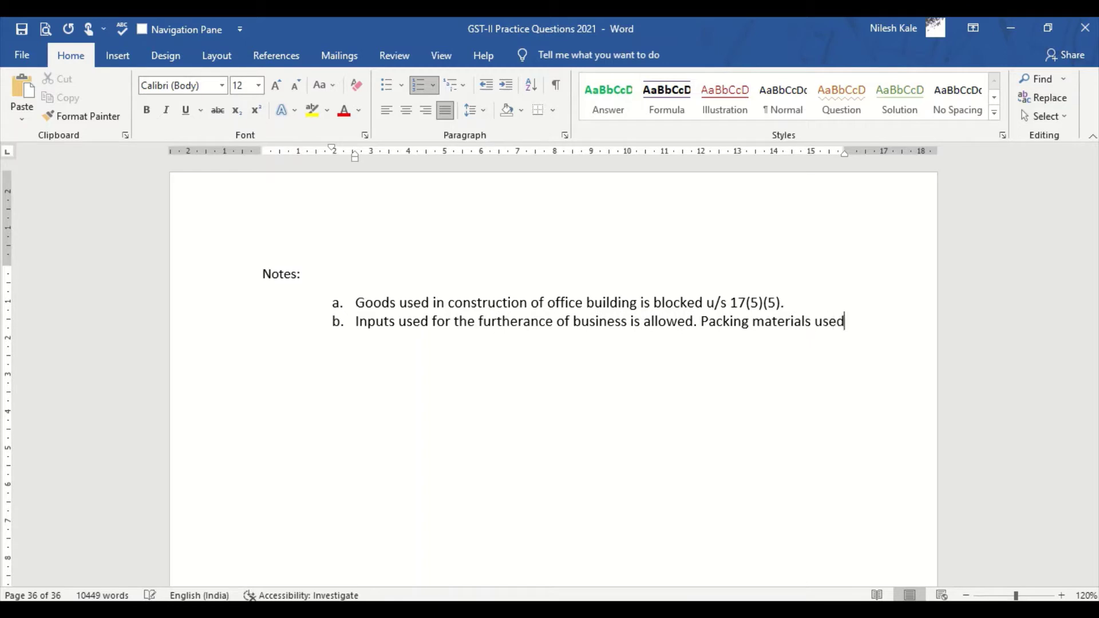
{"action": "type", "text": "in the fa"}
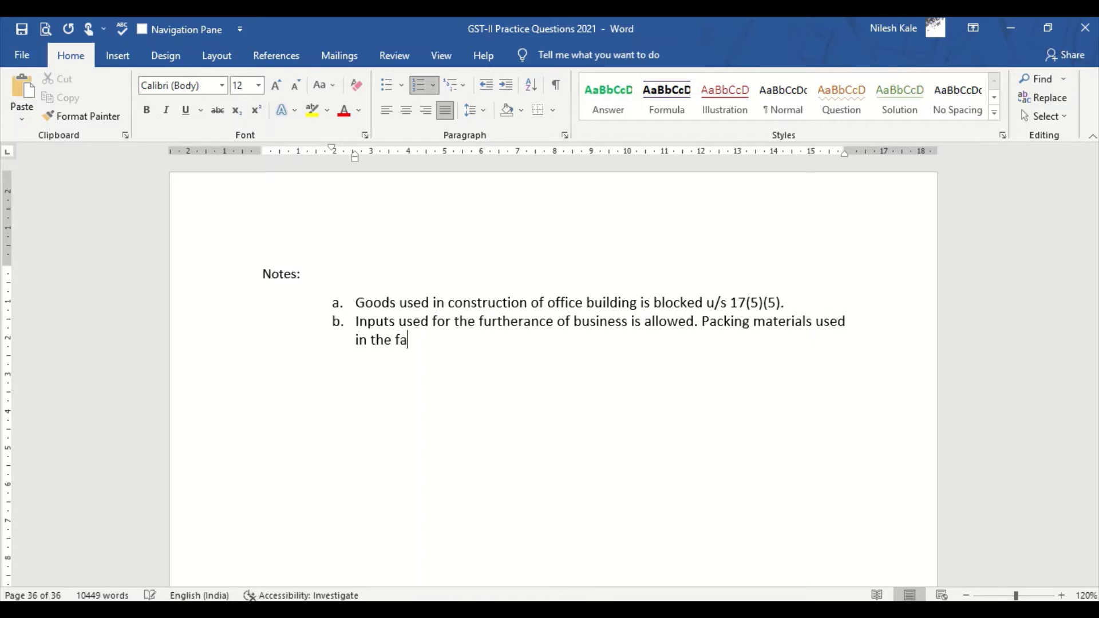
{"action": "type", "text": "ctory is allowed"}
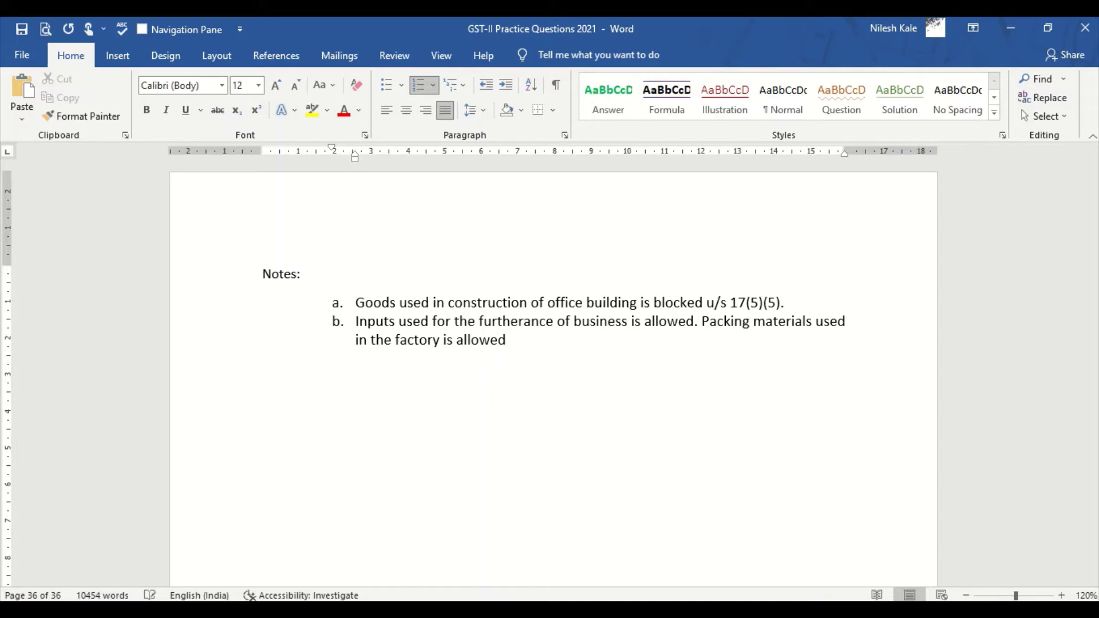
{"action": "type", "text": " u/s 16(1)"}
Switch to the PowerPoint slide show and recheck the Section 16(1) eligibility conditions.
{"action": "key", "text": "alt+Tab"}
{"action": "key", "text": "alt+Tab"}
{"action": "key", "text": "alt+Tab"}
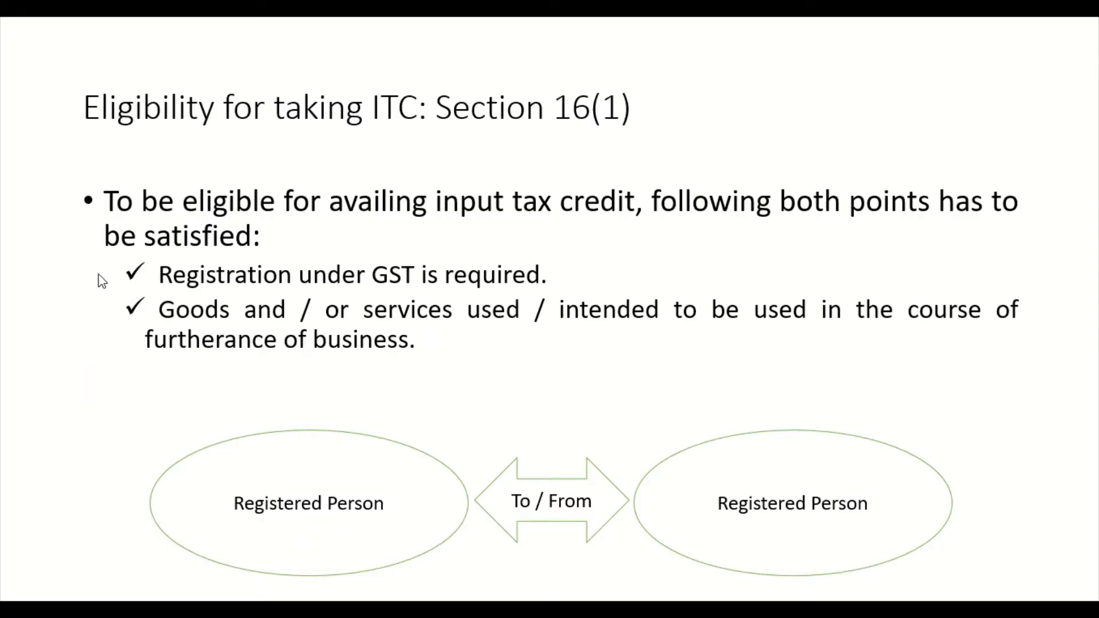
Switch to Excel and enter "Goods distroyed due to natural calamities" in H62 as the particulars of item c.
{"action": "key", "text": "alt+Tab"}
{"action": "key", "text": "alt+Tab"}
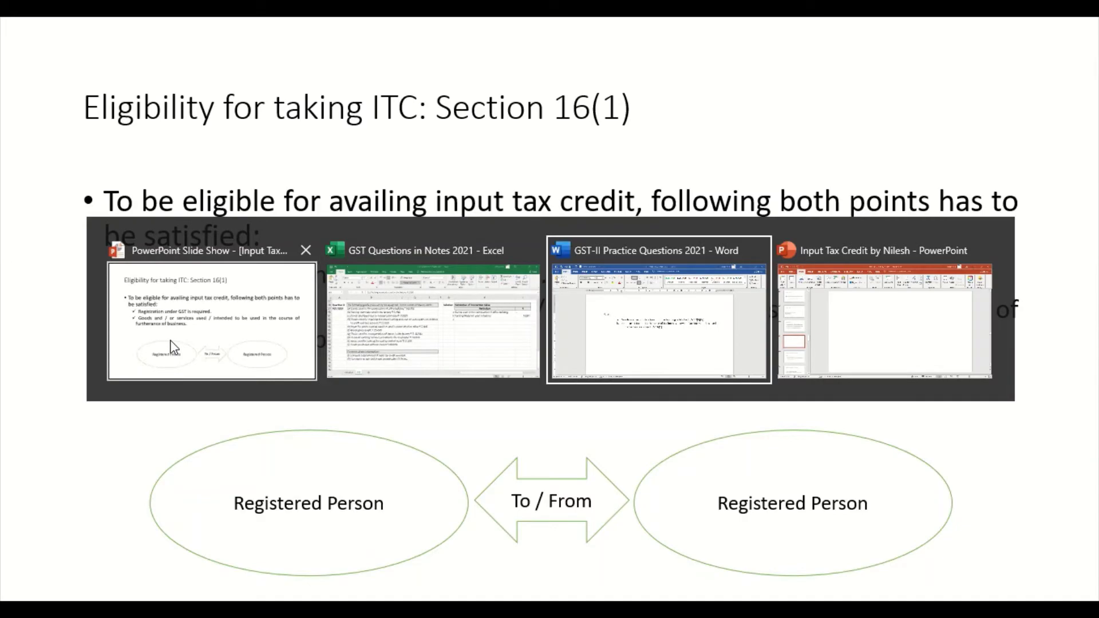
{"action": "key", "text": "alt+Tab"}
{"action": "key", "text": "alt+Tab"}
{"action": "key", "text": "alt+Tab"}
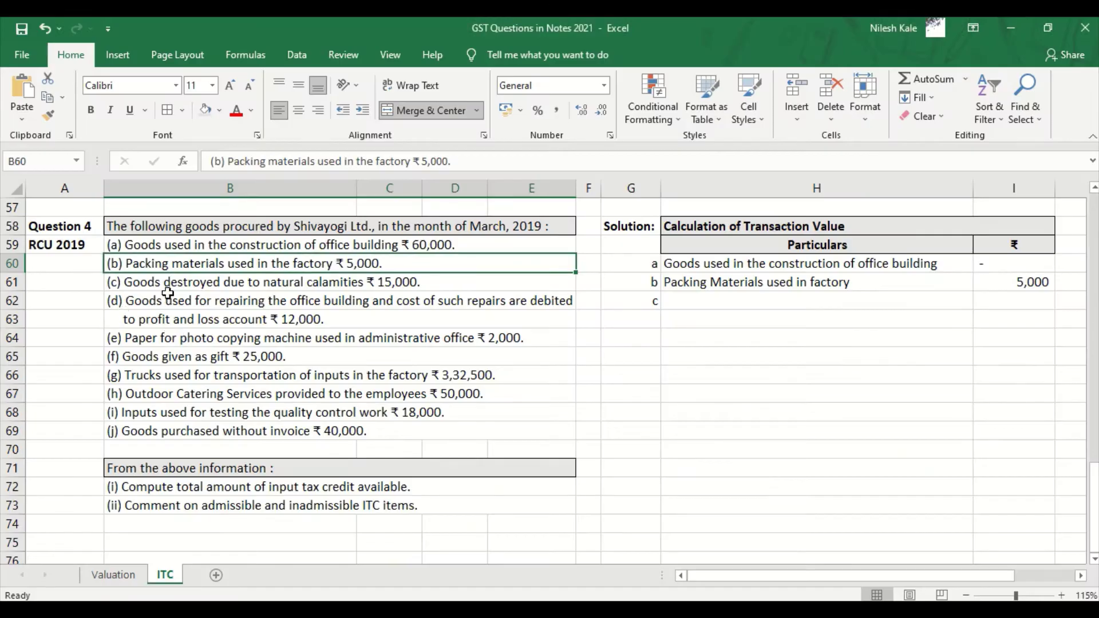
{"action": "key", "text": "Down"}
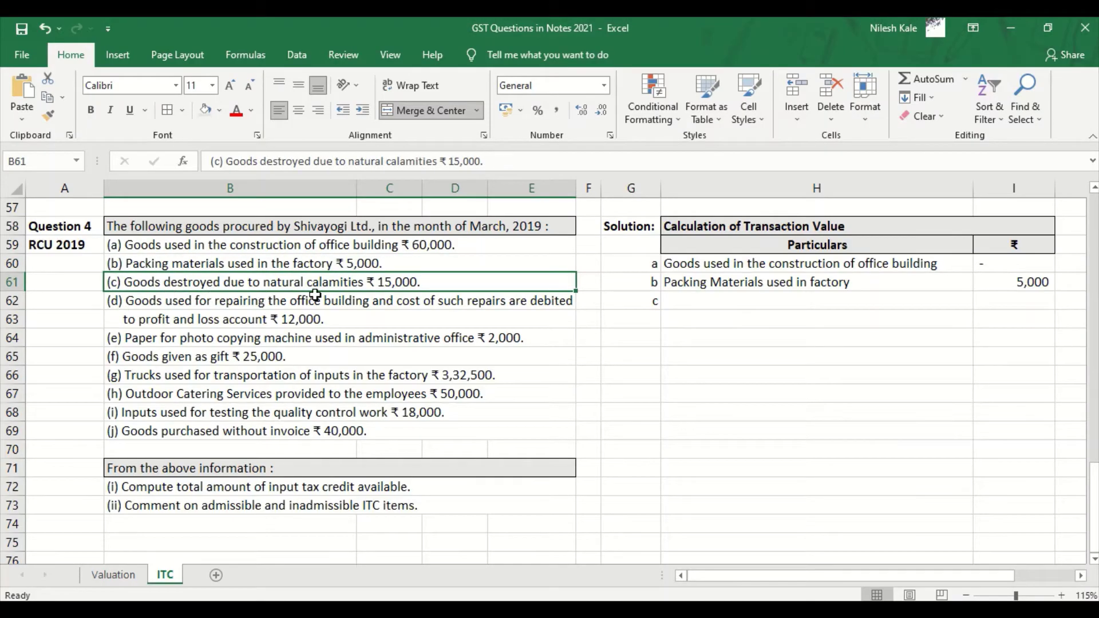
{"action": "left_click", "coordinate": [687, 306]}
{"action": "type", "text": "Gooe"}
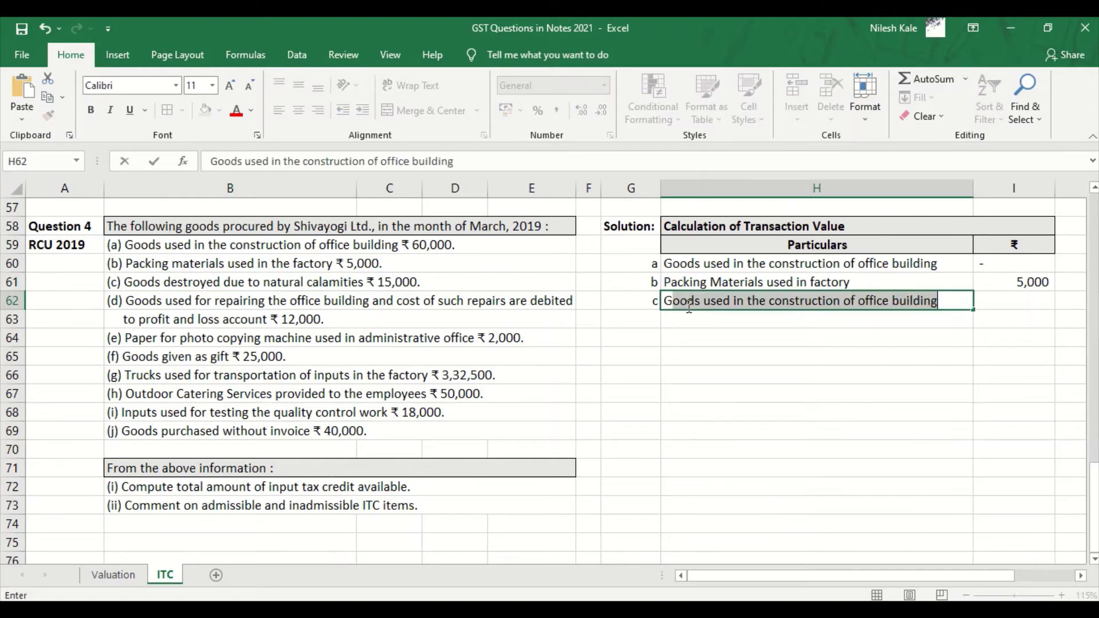
{"action": "type", "text": "ds distr"}
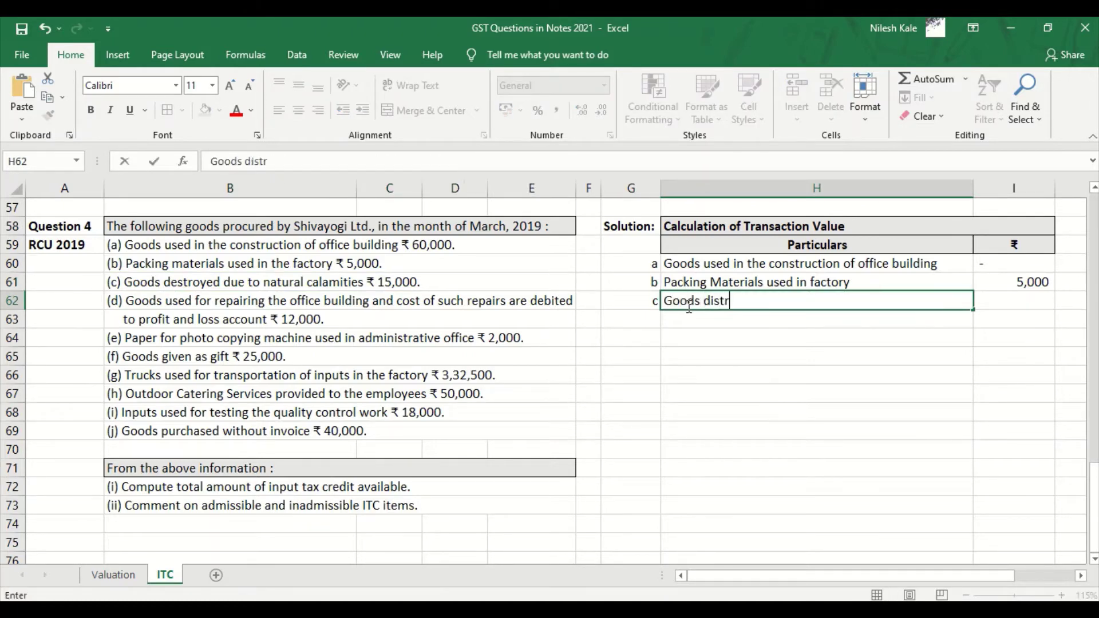
{"action": "type", "text": "oyed u"}
{"action": "key", "text": "BackSpace"}
{"action": "type", "text": "due to "}
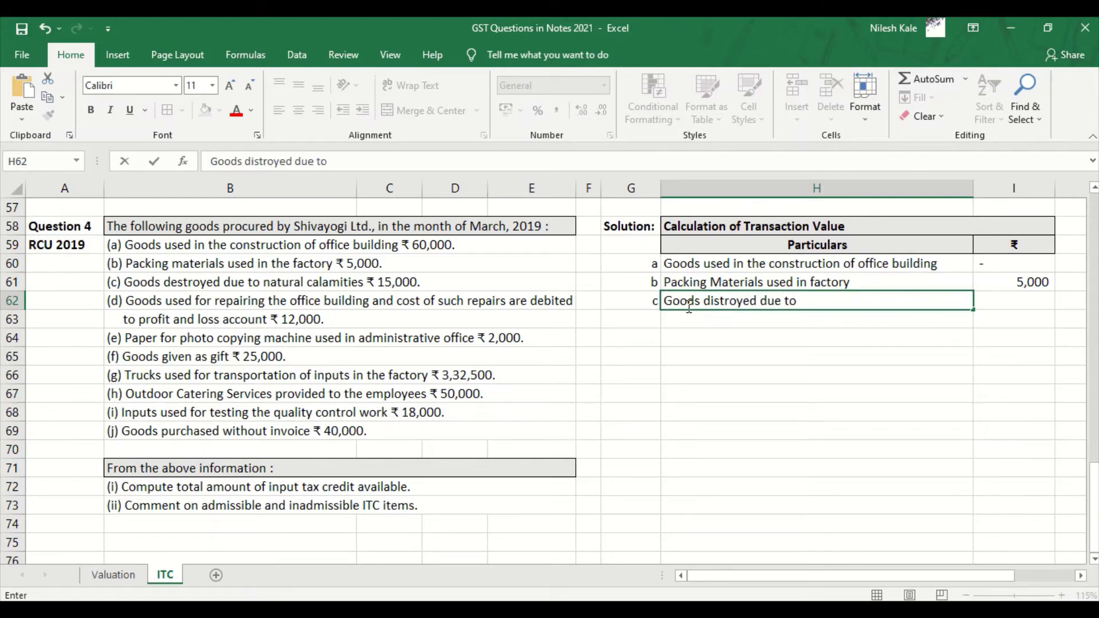
{"action": "type", "text": "natural calamities"}
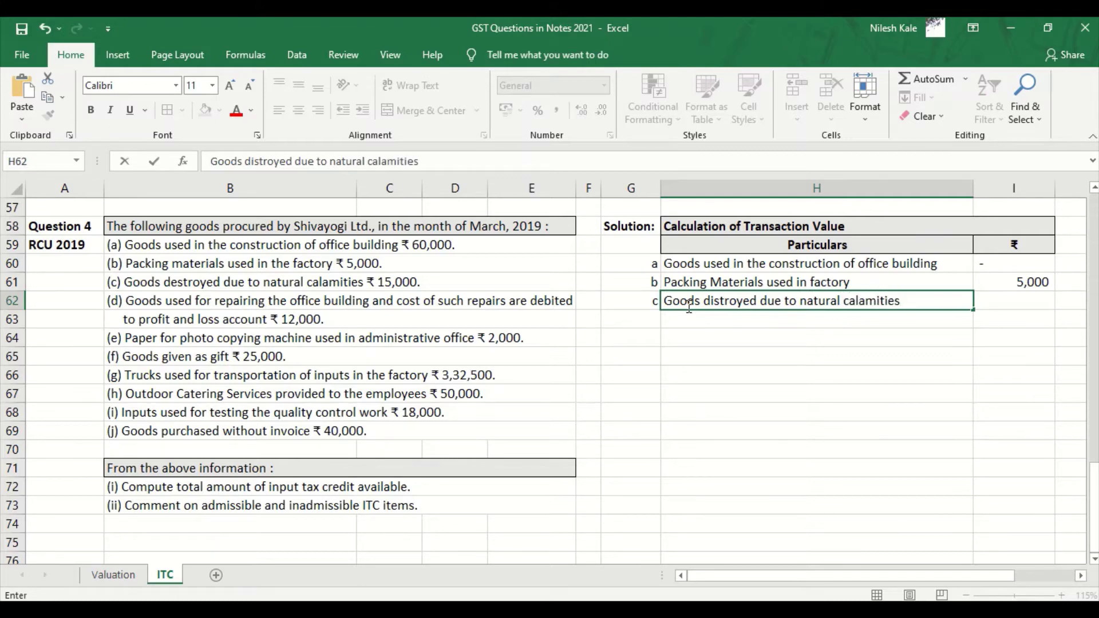
{"action": "key", "text": "Tab"}
Review question item (c) on goods destroyed by natural calamities alongside its solution amount cell I62.
{"action": "key", "text": "Tab"}
{"action": "key", "text": "Left"}
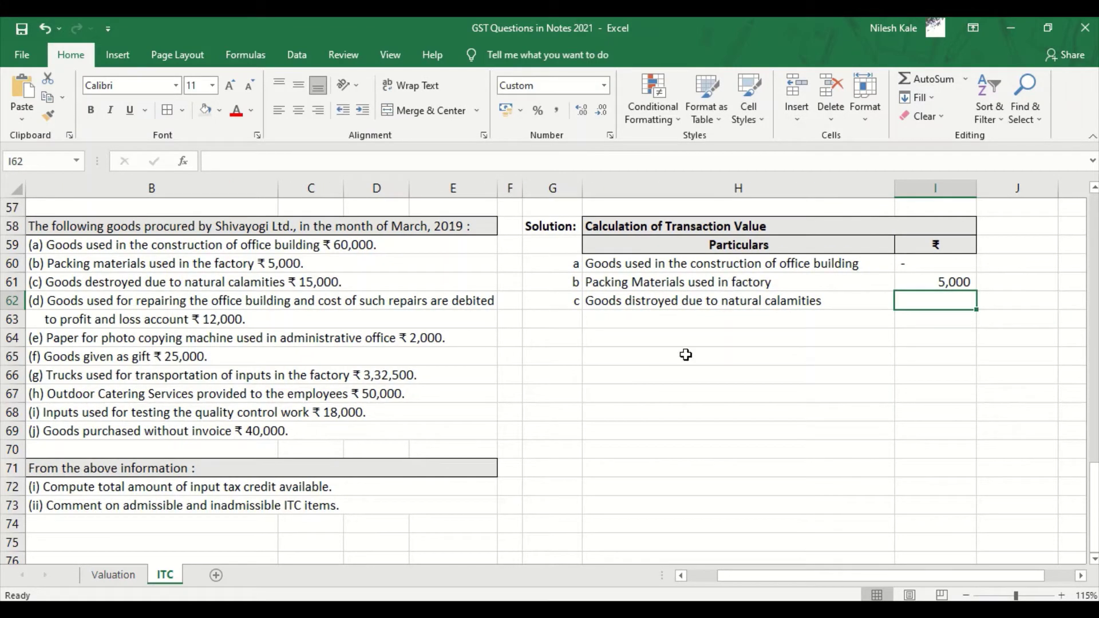
{"action": "left_click", "coordinate": [681, 575]}
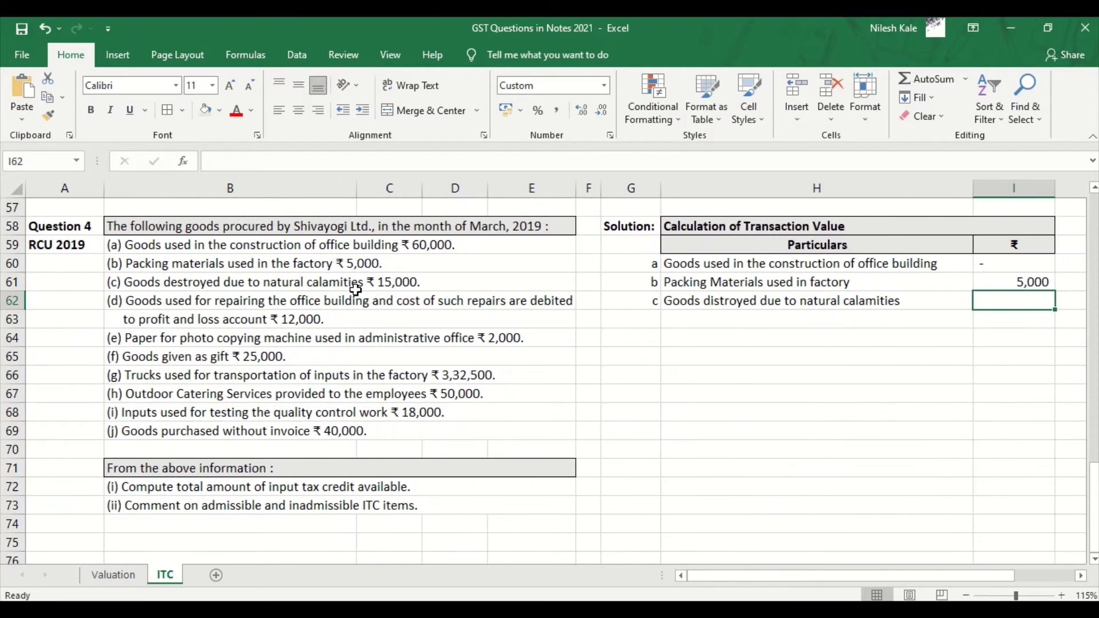
{"action": "left_click", "coordinate": [309, 281]}
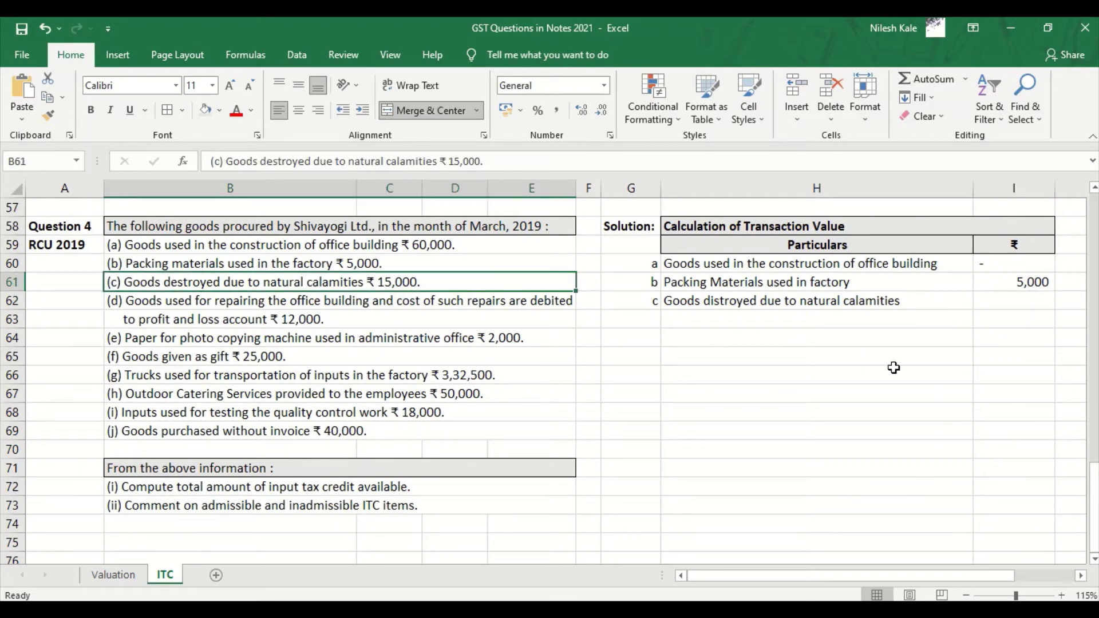
Enter "-" in I62 as the amount for item c and label the following solution row "d" in G63.
{"action": "left_click", "coordinate": [919, 306]}
{"action": "key", "text": "Tab"}
{"action": "type", "text": "-"}
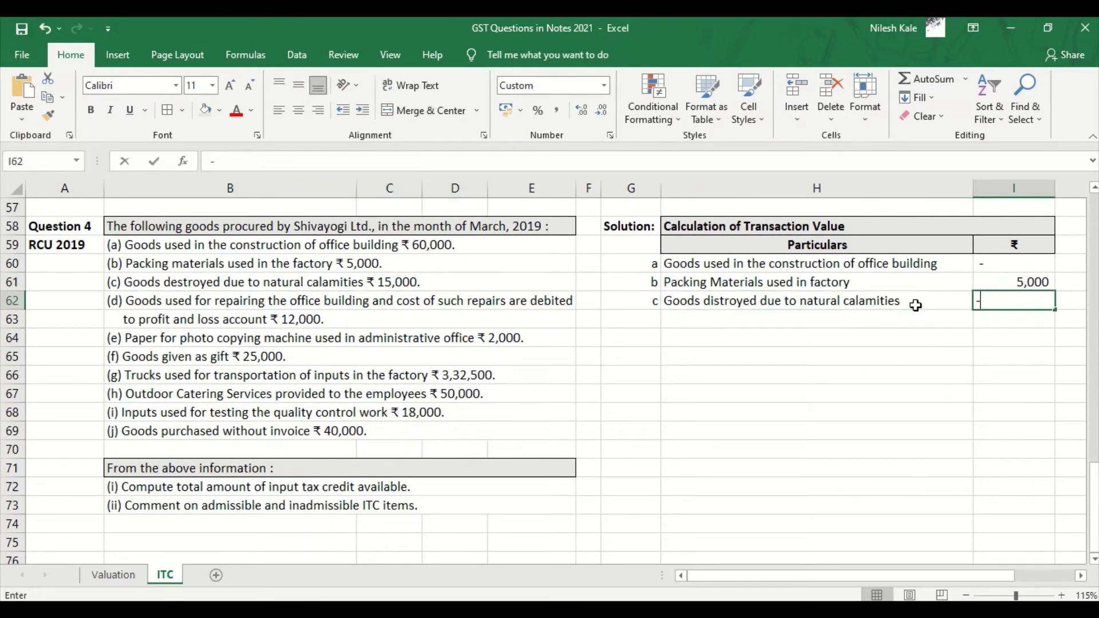
{"action": "key", "text": "Return"}
{"action": "key", "text": "Left"}
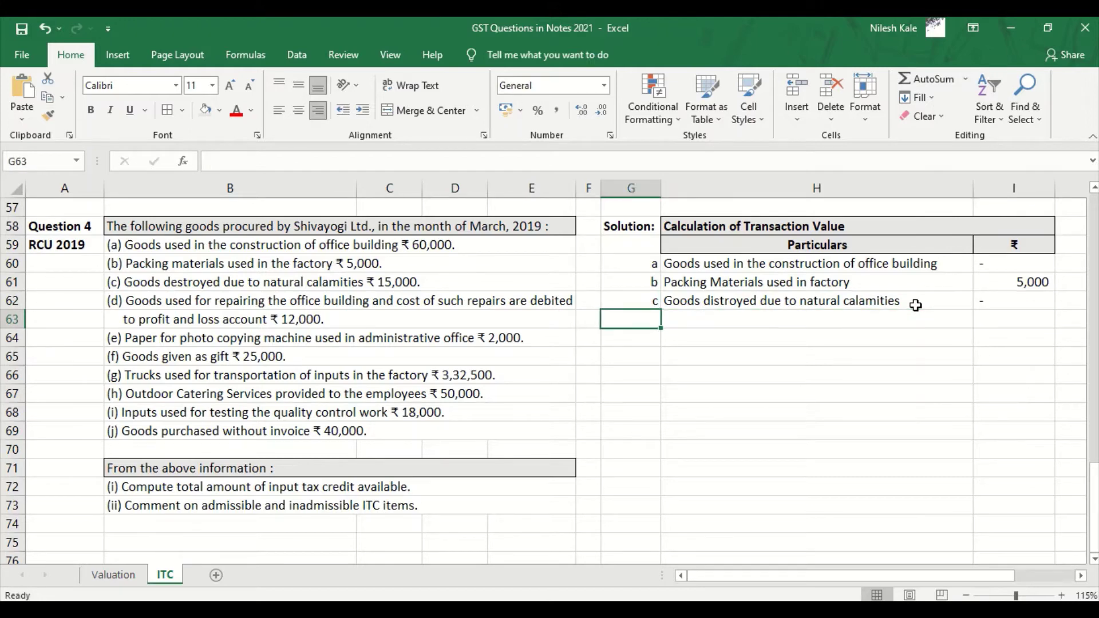
{"action": "type", "text": "d"}
{"action": "key", "text": "Tab"}
Switch to the PowerPoint slide show and find the Section 17(5) blocked credits entry on destroyed goods.
{"action": "key", "text": "alt+Tab"}
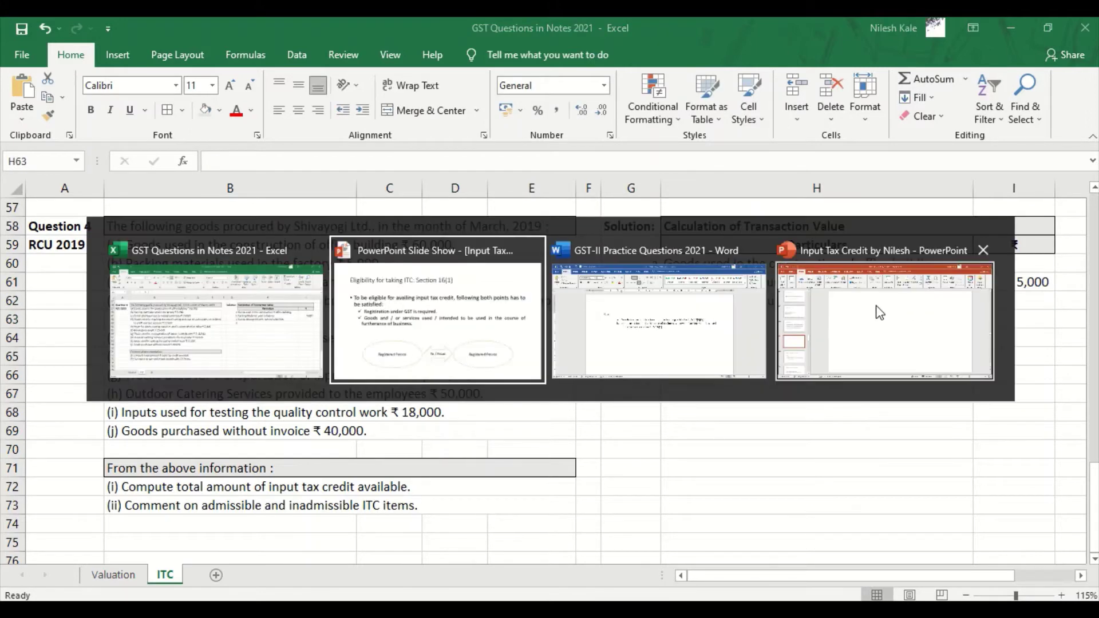
{"action": "key", "text": "Right"}
{"action": "key", "text": "Right"}
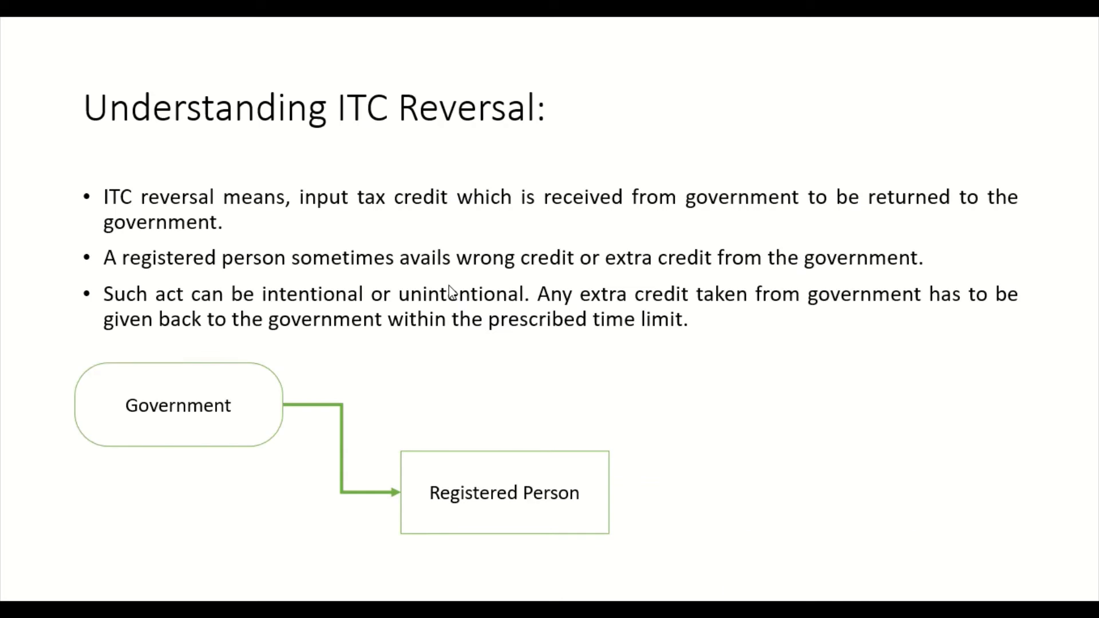
{"action": "key", "text": "Right"}
{"action": "key", "text": "Right"}
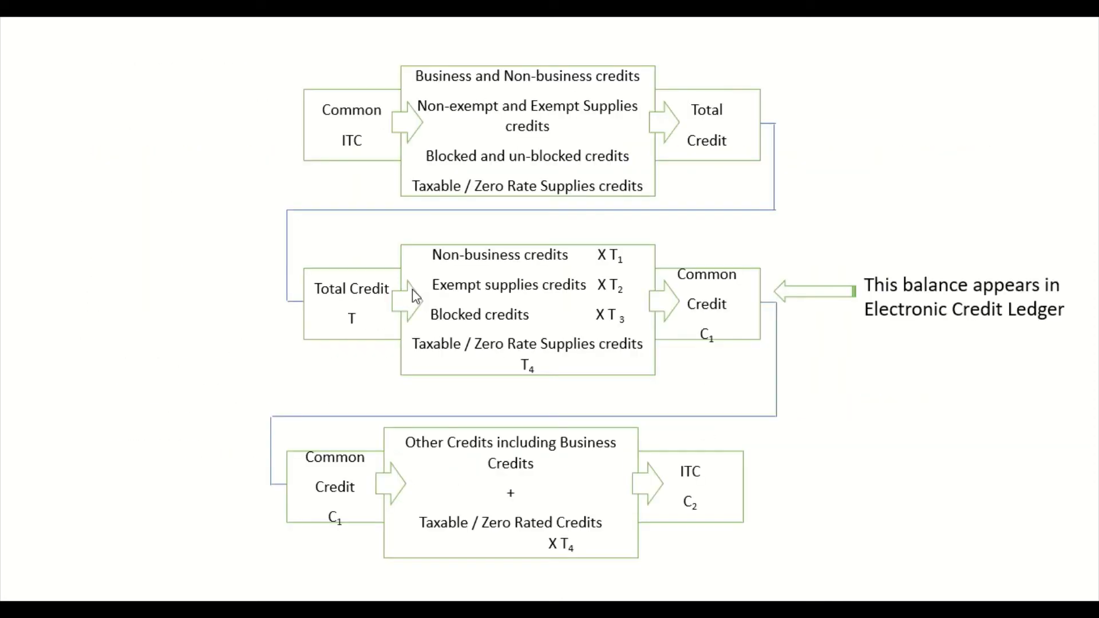
{"action": "key", "text": "Right"}
{"action": "key", "text": "Right"}
{"action": "key", "text": "Right"}
{"action": "key", "text": "Right"}
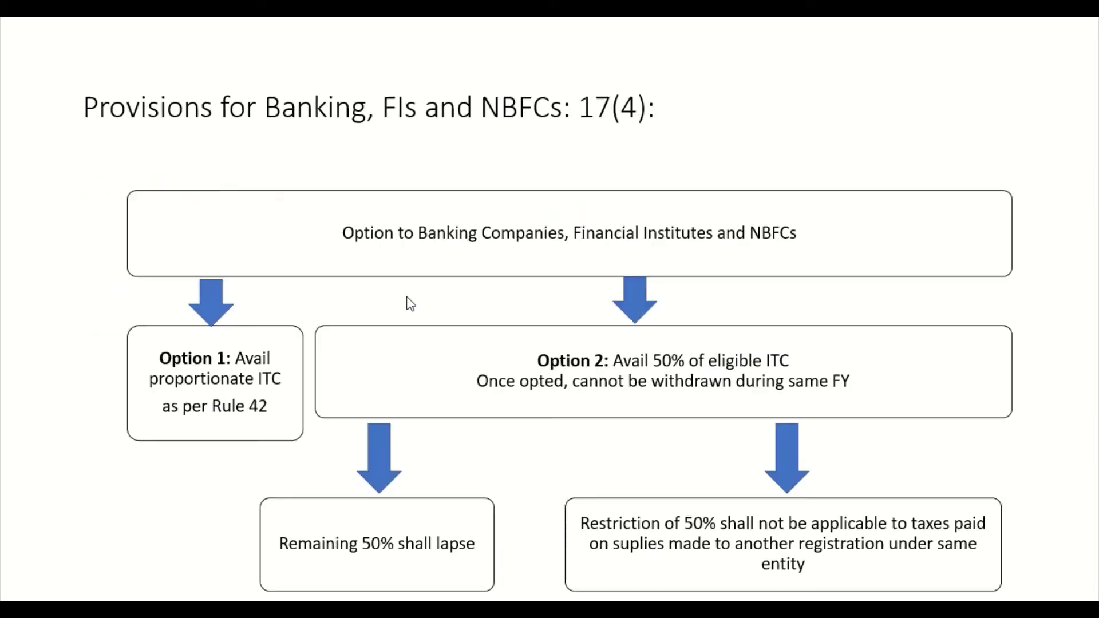
{"action": "key", "text": "Right"}
{"action": "key", "text": "Right"}
{"action": "key", "text": "Right"}
{"action": "key", "text": "Right"}
{"action": "key", "text": "Right"}
{"action": "key", "text": "Right"}
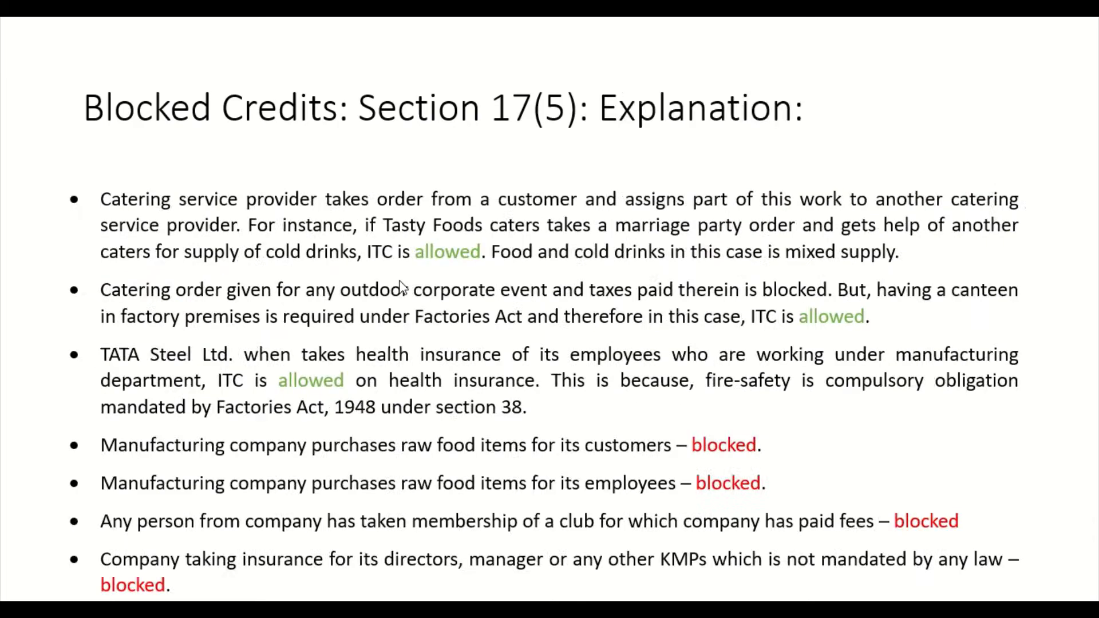
{"action": "key", "text": "Left"}
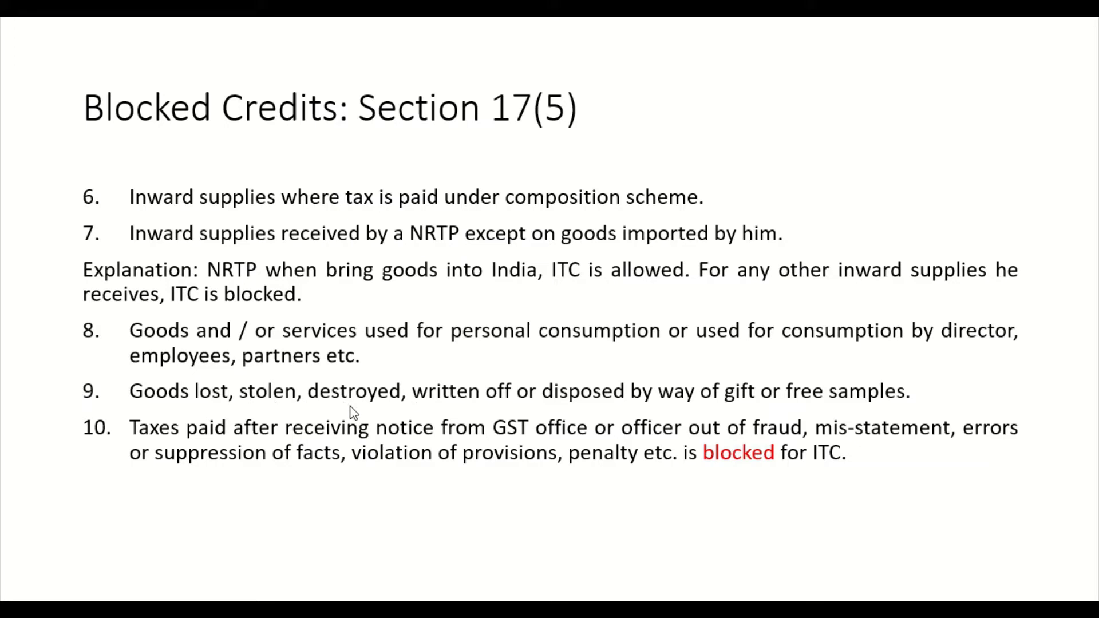
Switch to Word and add note c: "Goods destroyed due to natural calamities is blocked u/s 17(5)(9).".
{"action": "key", "text": "alt+Tab"}
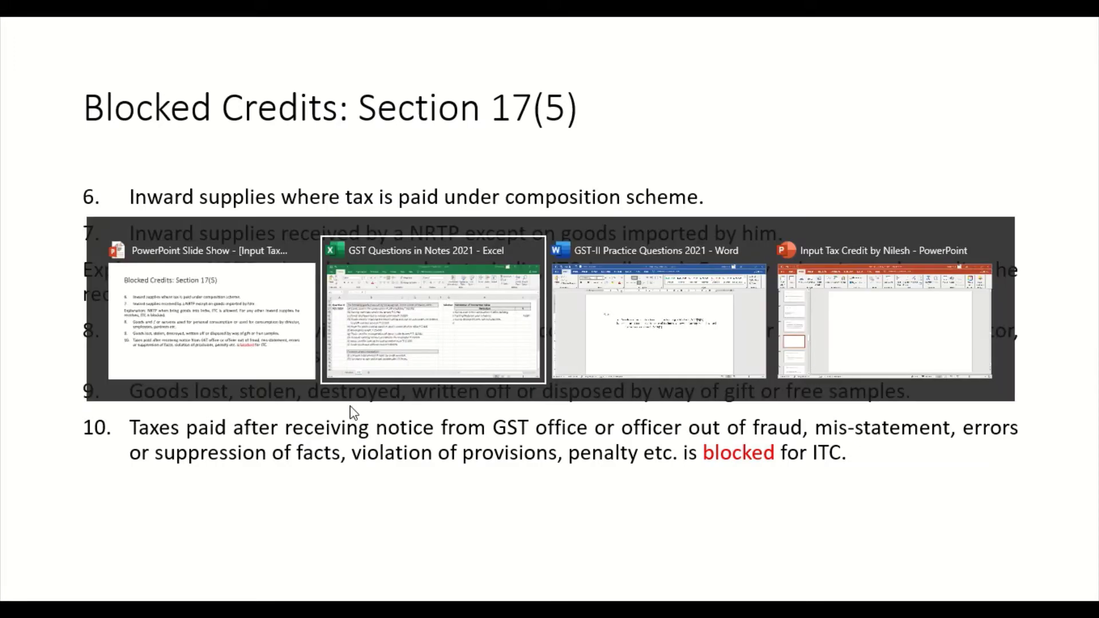
{"action": "key", "text": "alt+Tab"}
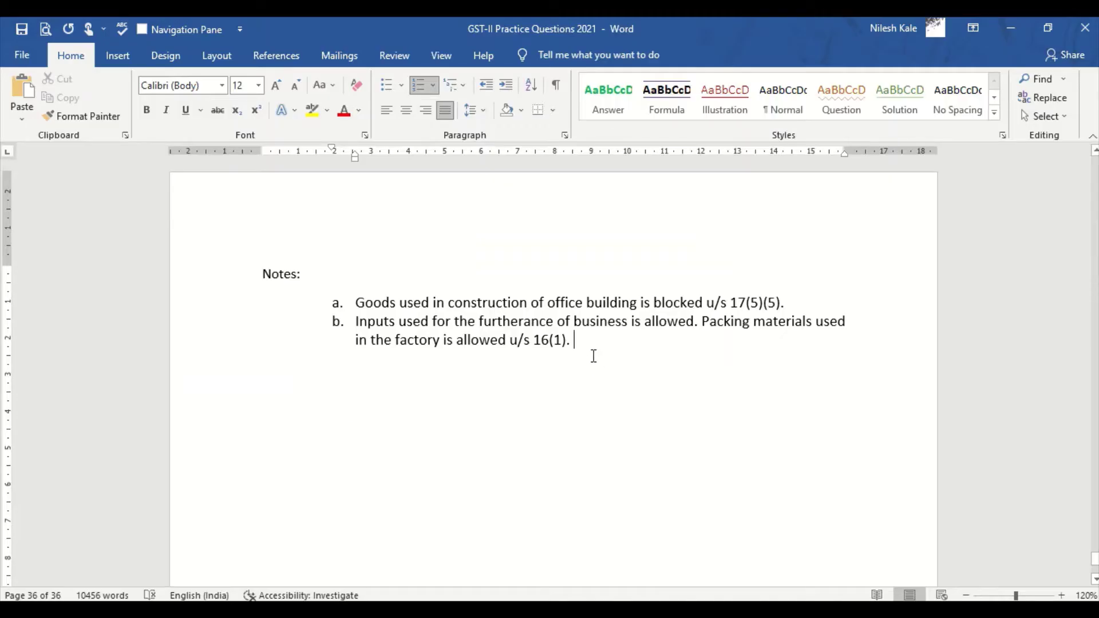
{"action": "key", "text": "Return"}
{"action": "type", "text": "Goods "}
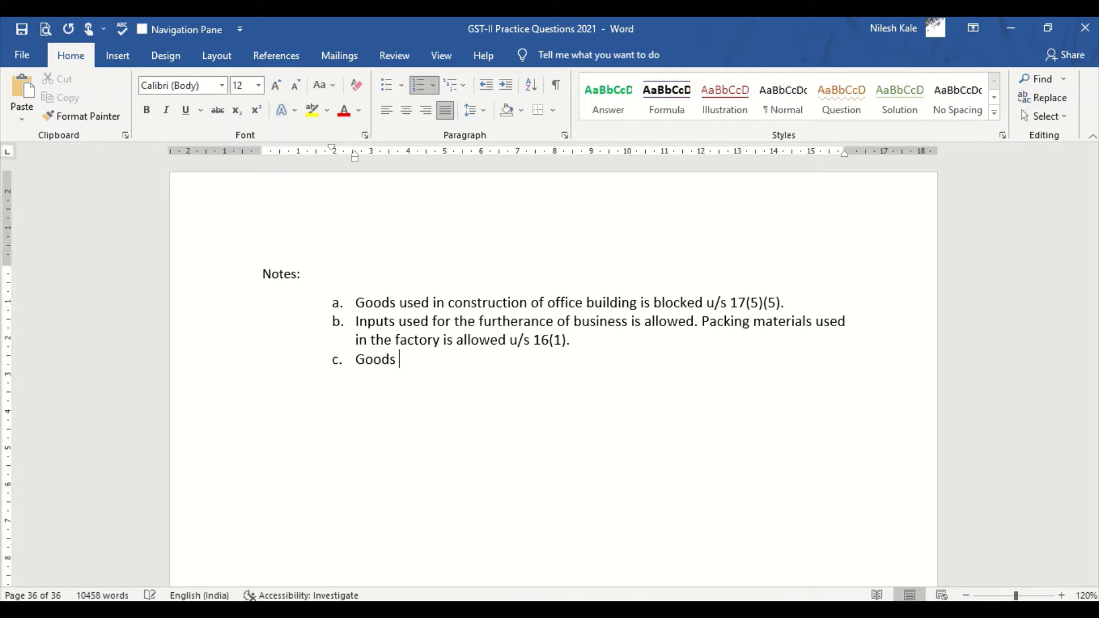
{"action": "type", "text": "dis"}
{"action": "type", "text": "troyed due"}
{"action": "type", "text": " to "}
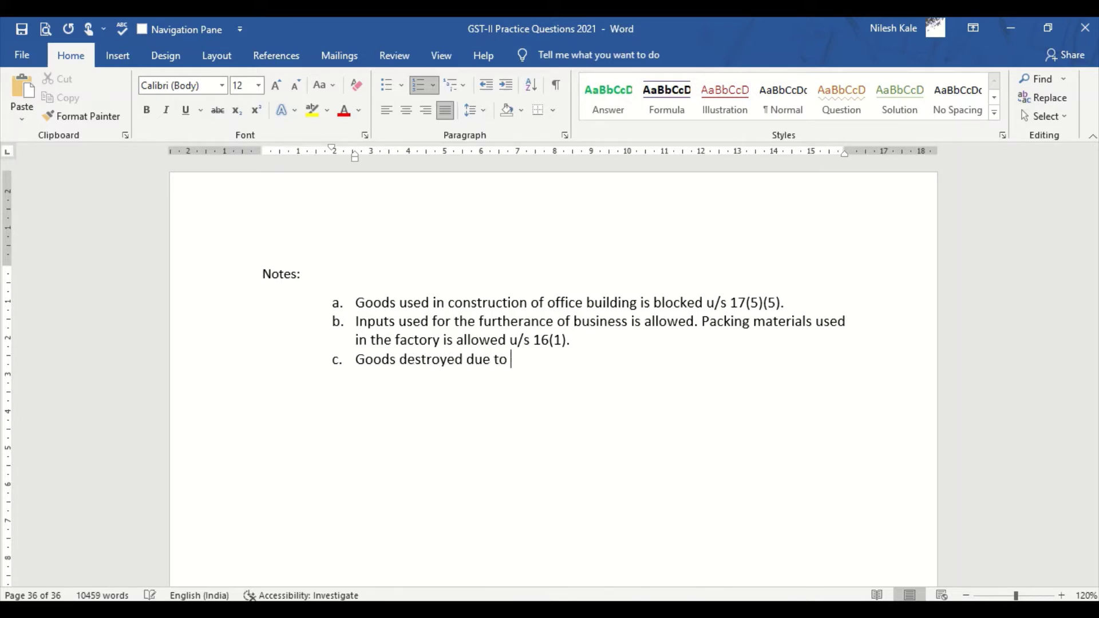
{"action": "type", "text": "natural calam"}
{"action": "type", "text": "i"}
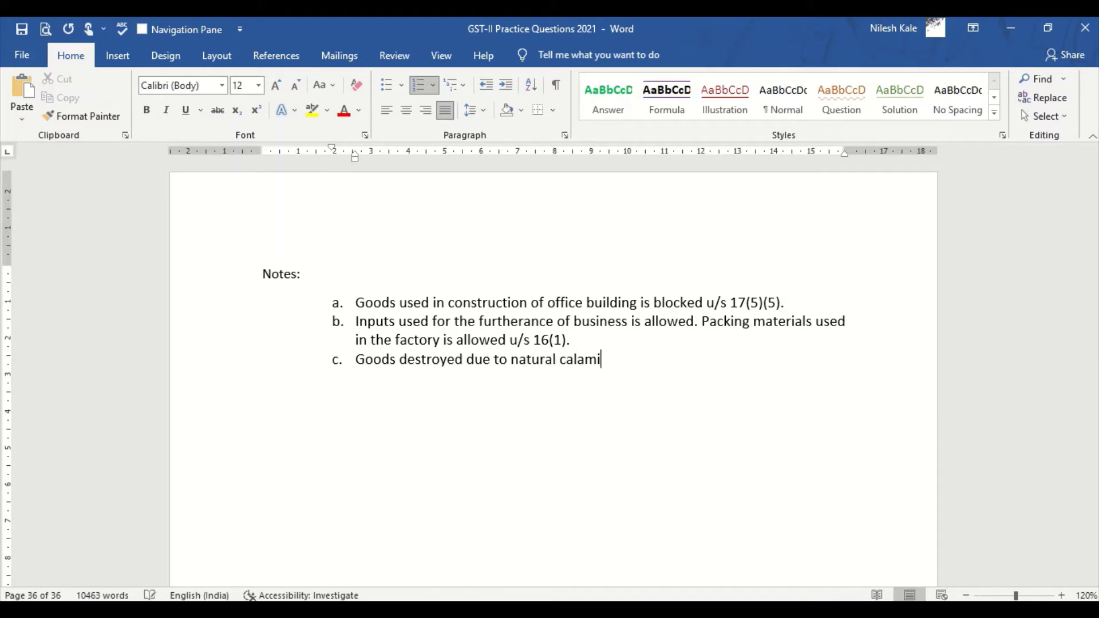
{"action": "type", "text": "ties is blocked "}
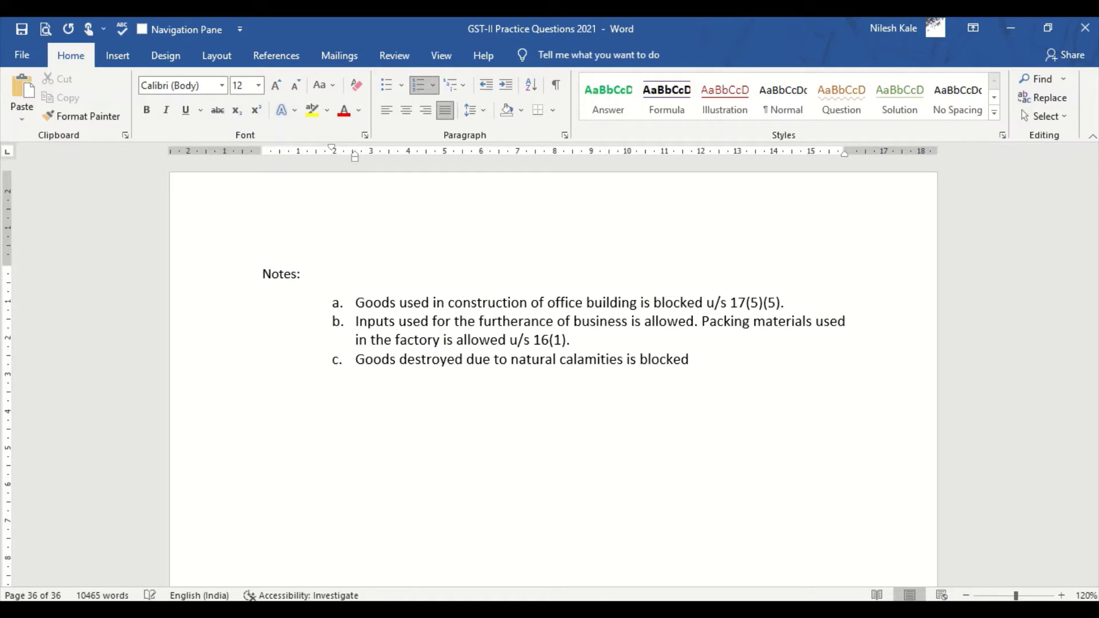
{"action": "type", "text": "u/s 17(5)(9)."}
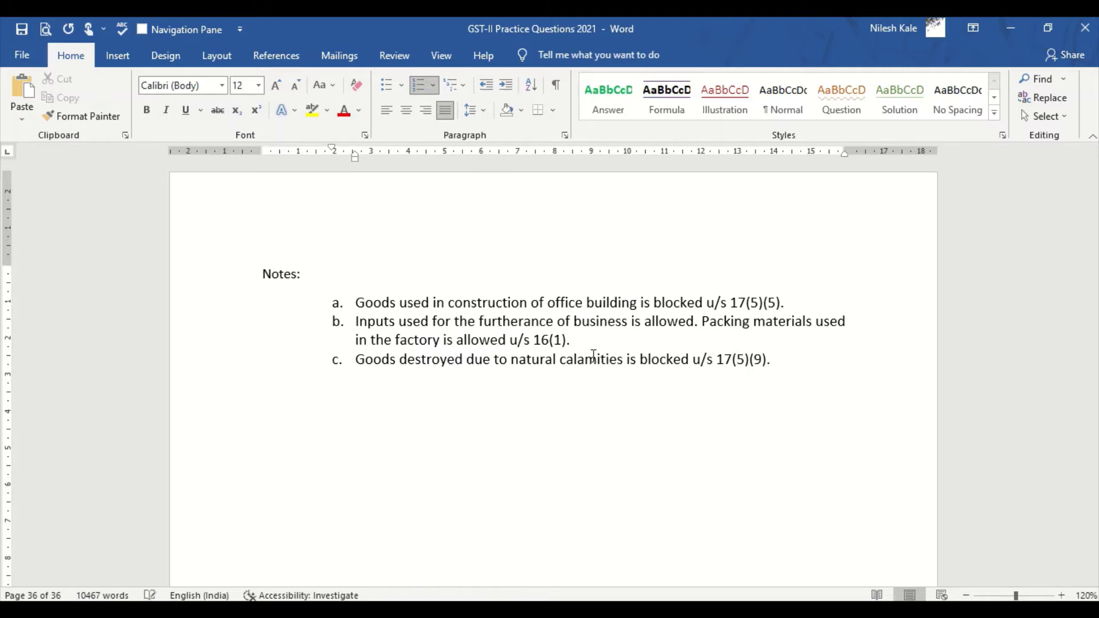
Recheck the Section 17(5) slide in PowerPoint and review question item (d) on office building repairs in Excel.
{"action": "key", "text": "alt+Tab"}
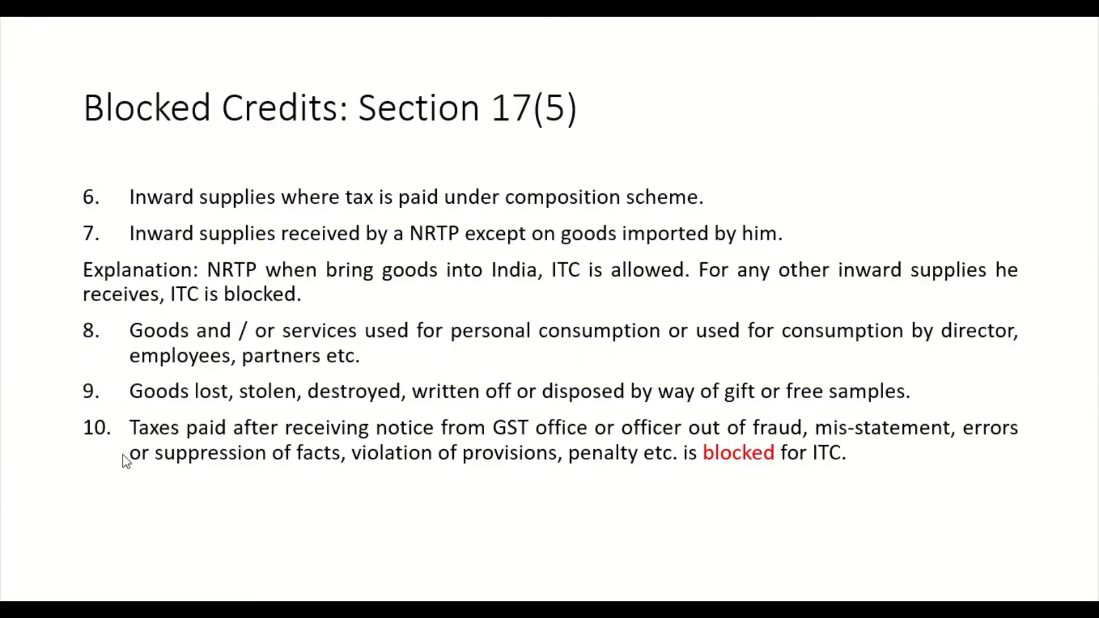
{"action": "key", "text": "alt+Tab"}
{"action": "key", "text": "Tab"}
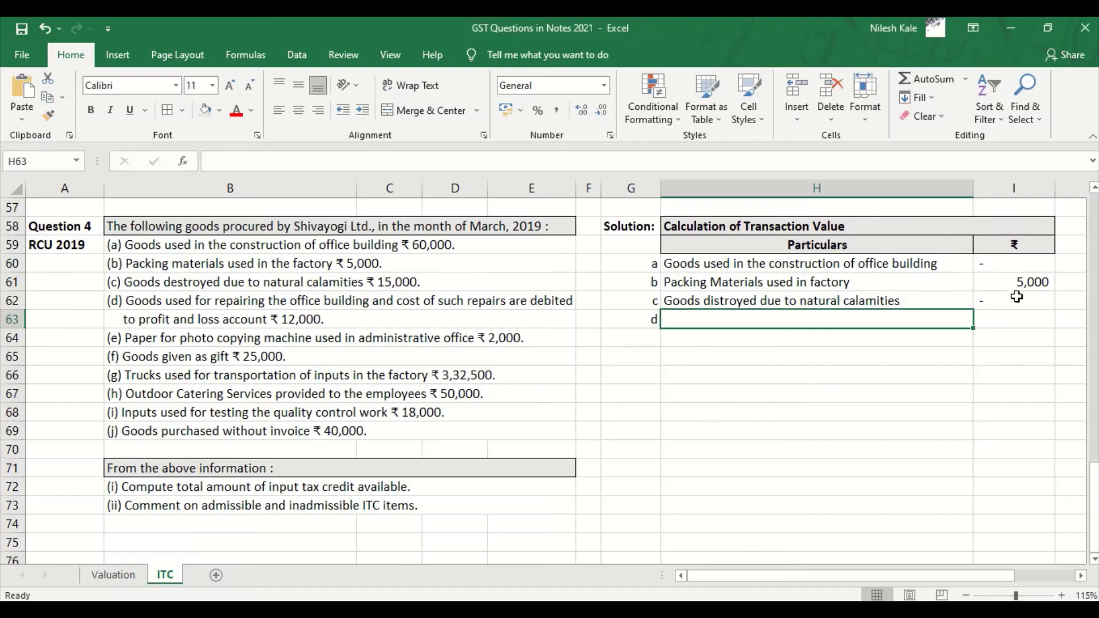
{"action": "left_click", "coordinate": [147, 302]}
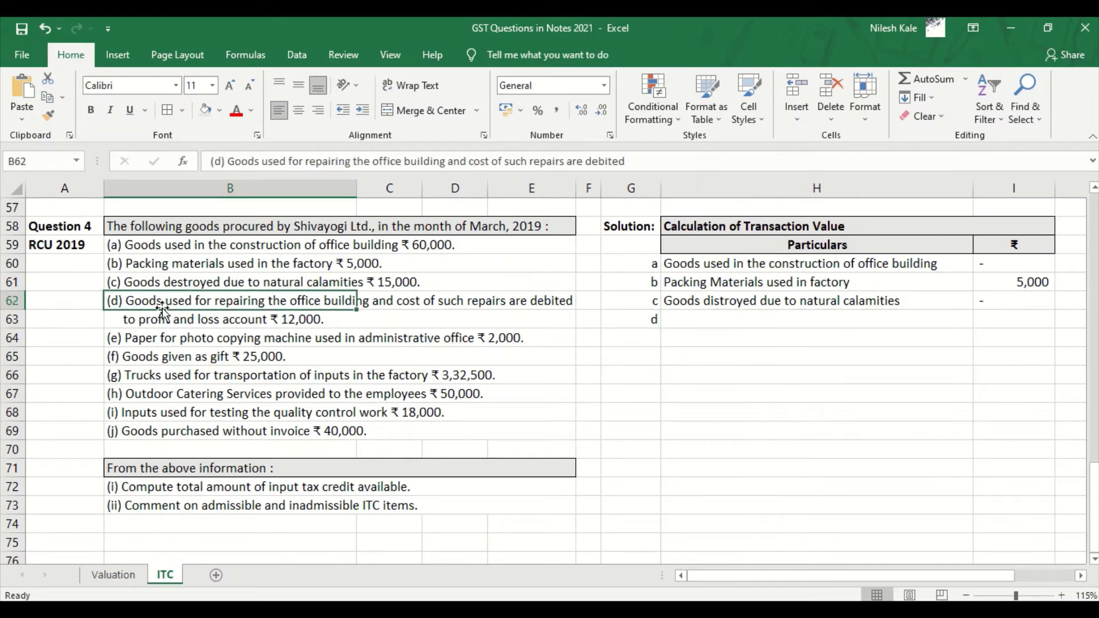
{"action": "left_click", "coordinate": [227, 317]}
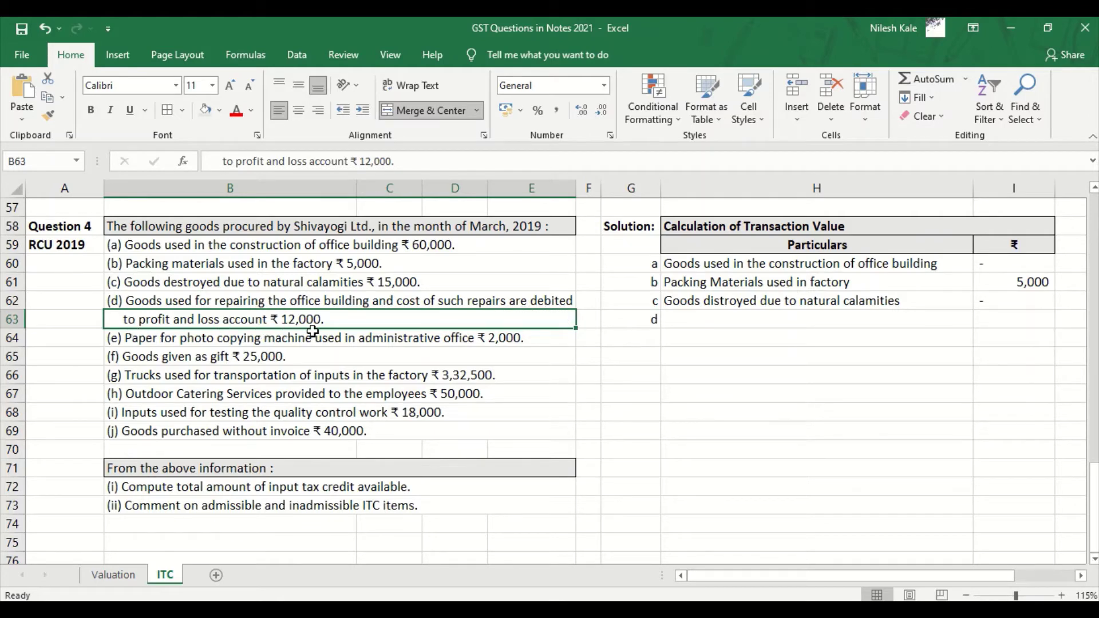
Enter "Goods used for building repairs and debited to P& L A/c" in H63 with the amount 12000 in I63.
{"action": "left_click", "coordinate": [688, 323]}
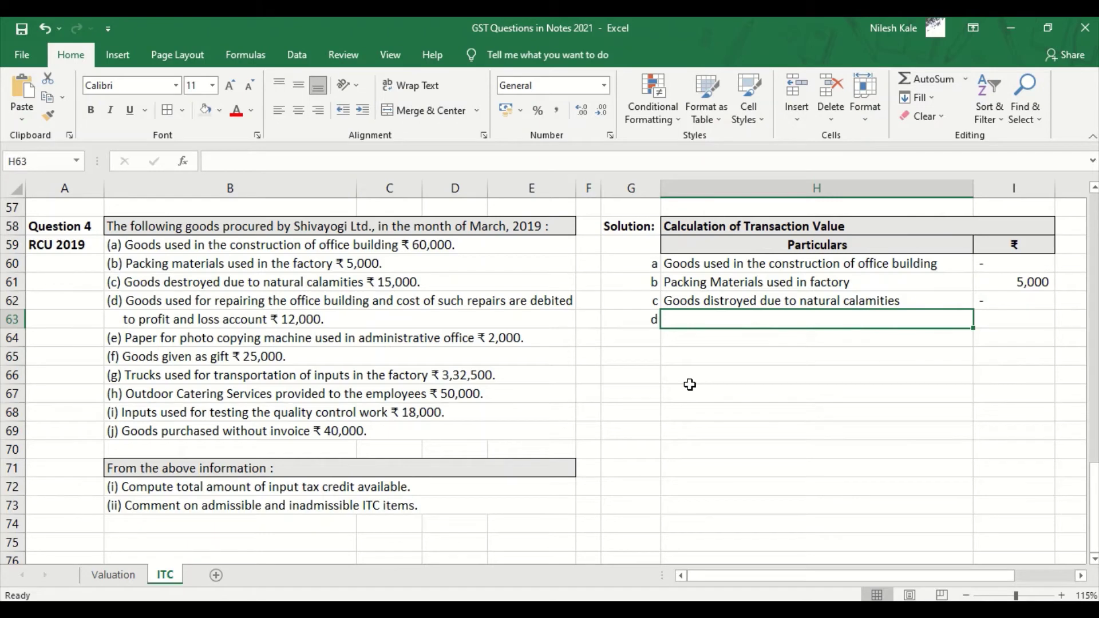
{"action": "type", "text": "Goods "}
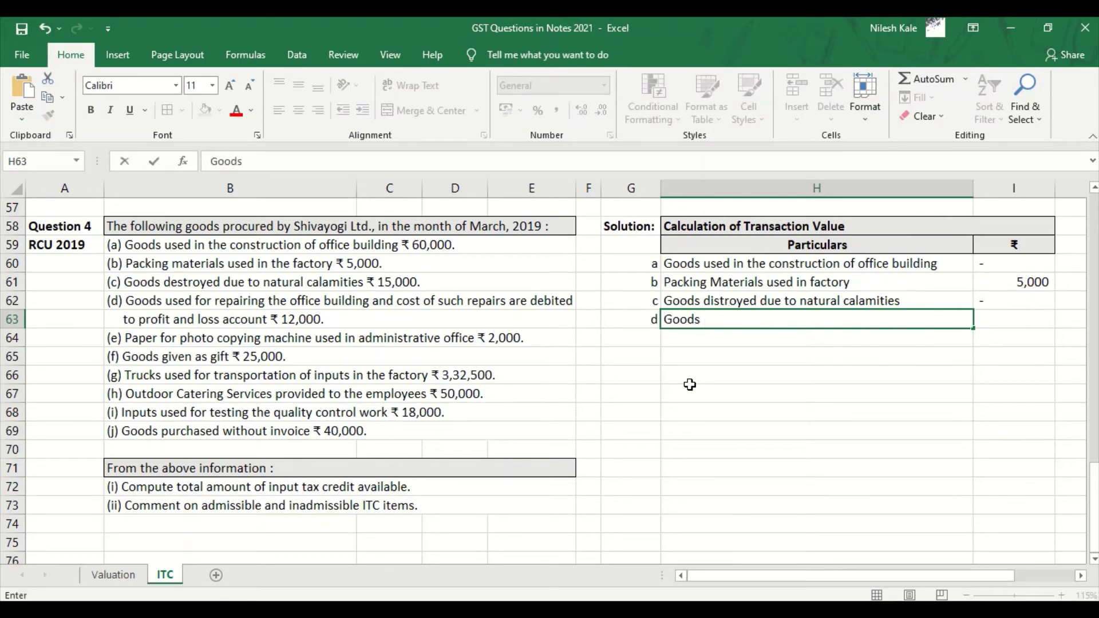
{"action": "type", "text": "used for"}
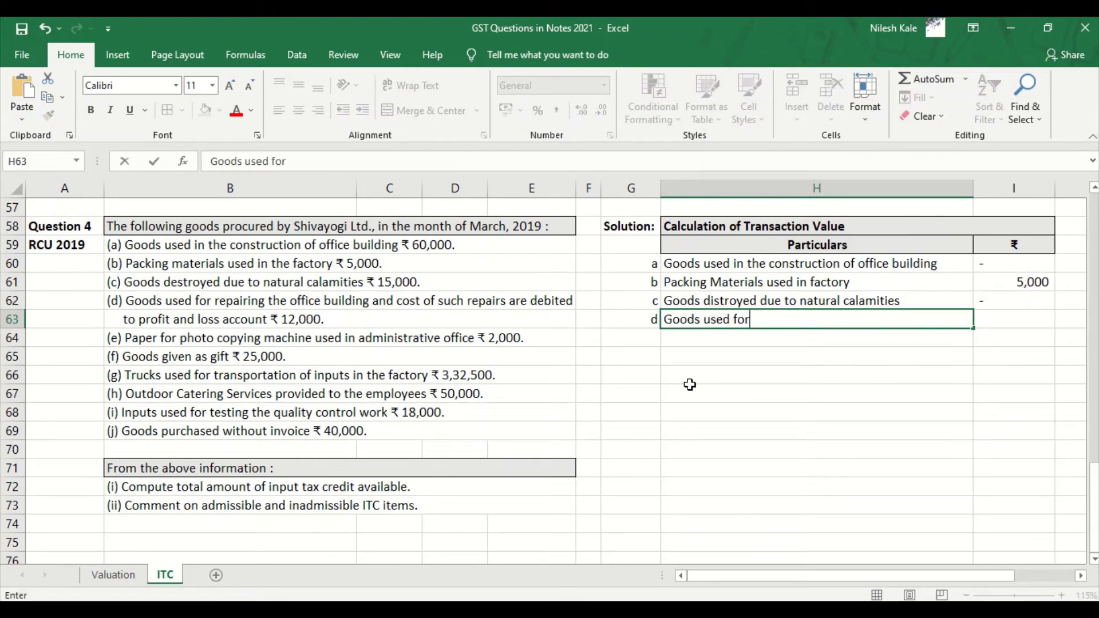
{"action": "type", "text": " buildg"}
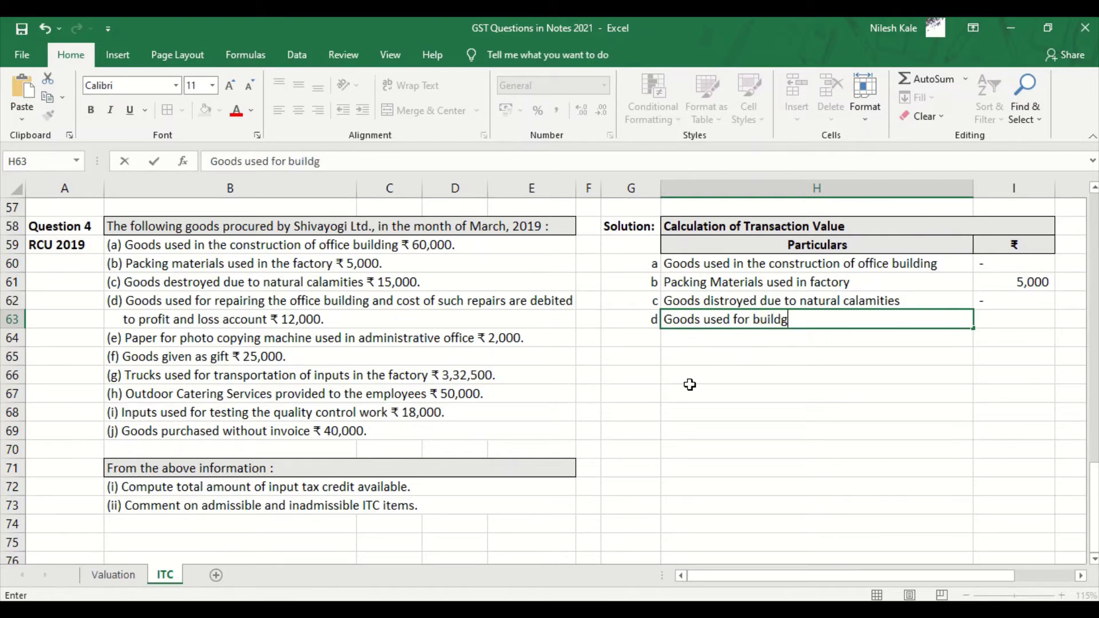
{"action": "key", "text": "BackSpace"}
{"action": "key", "text": "BackSpace"}
{"action": "type", "text": "ding repa"}
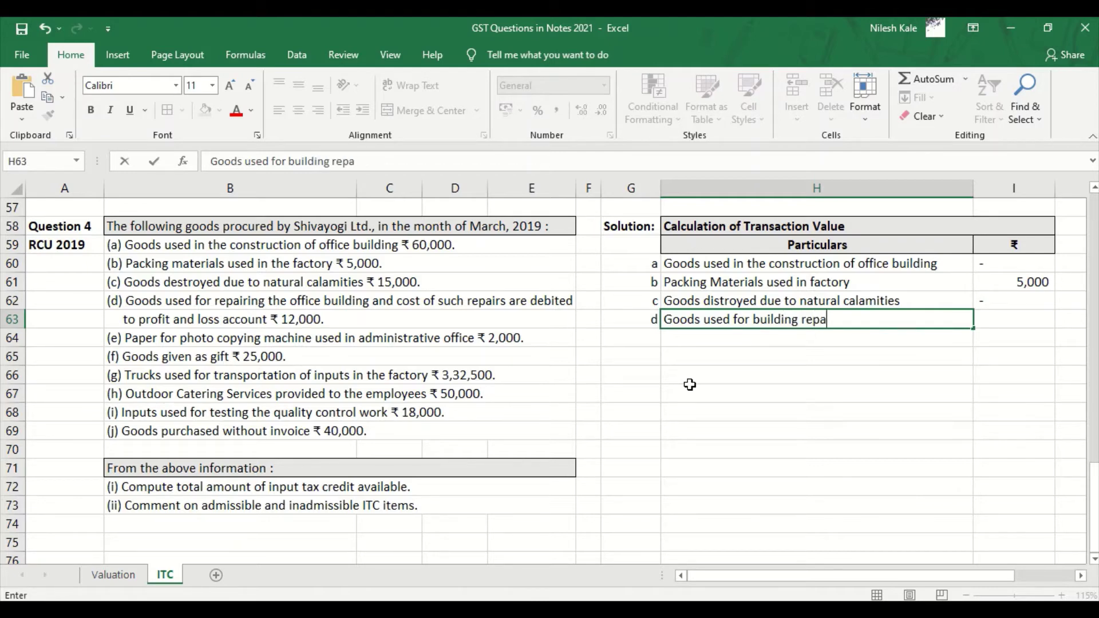
{"action": "type", "text": "irs and de"}
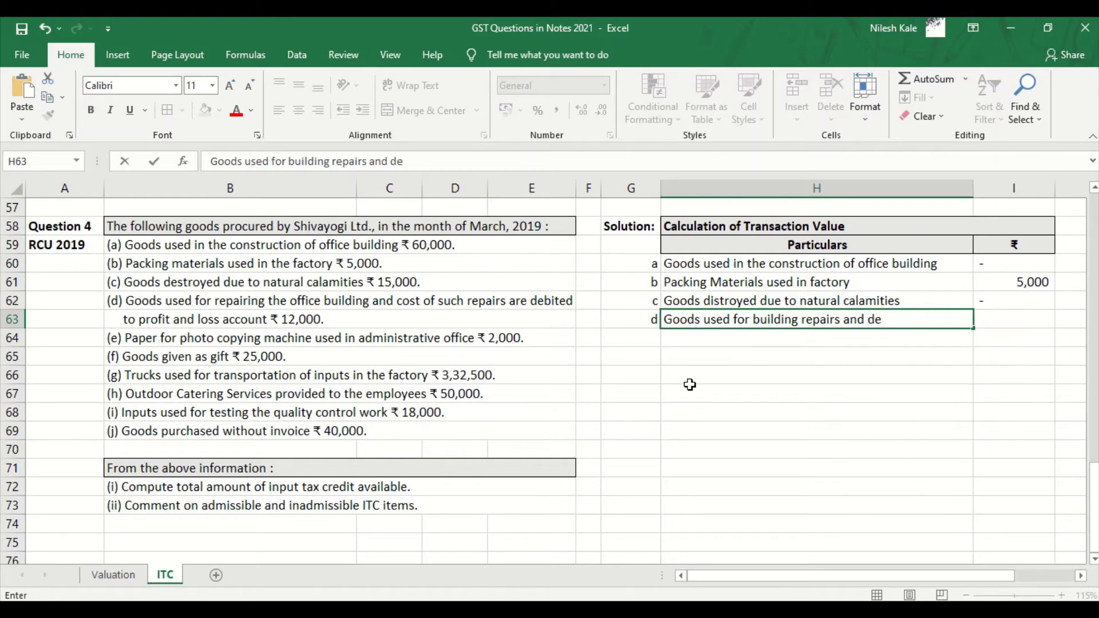
{"action": "type", "text": "bited to P&"}
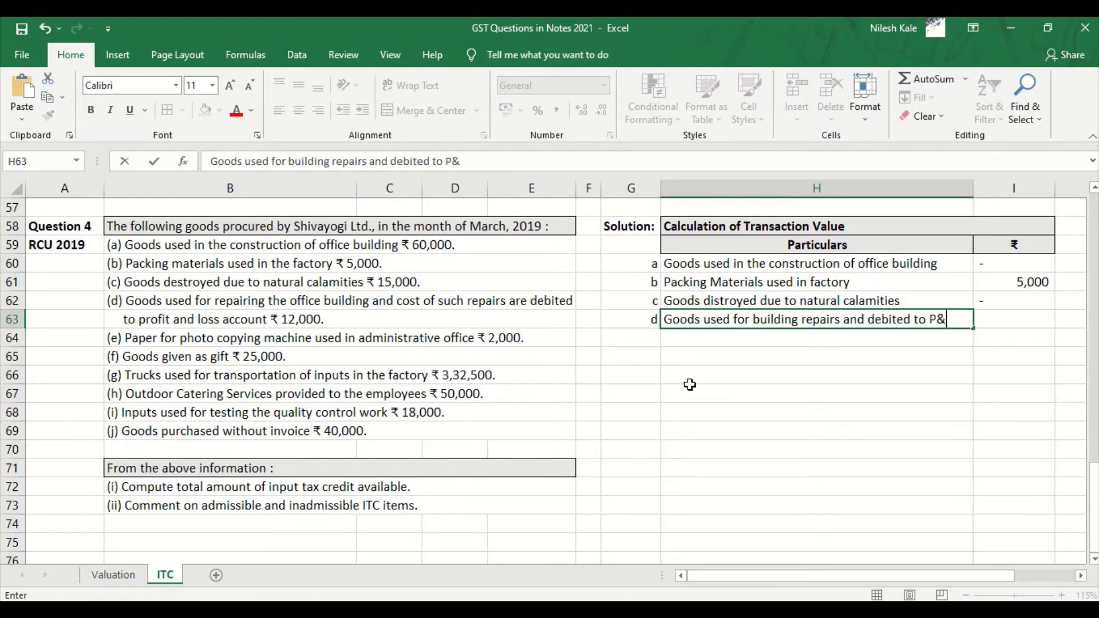
{"action": "type", "text": " L A/c"}
{"action": "key", "text": "Tab"}
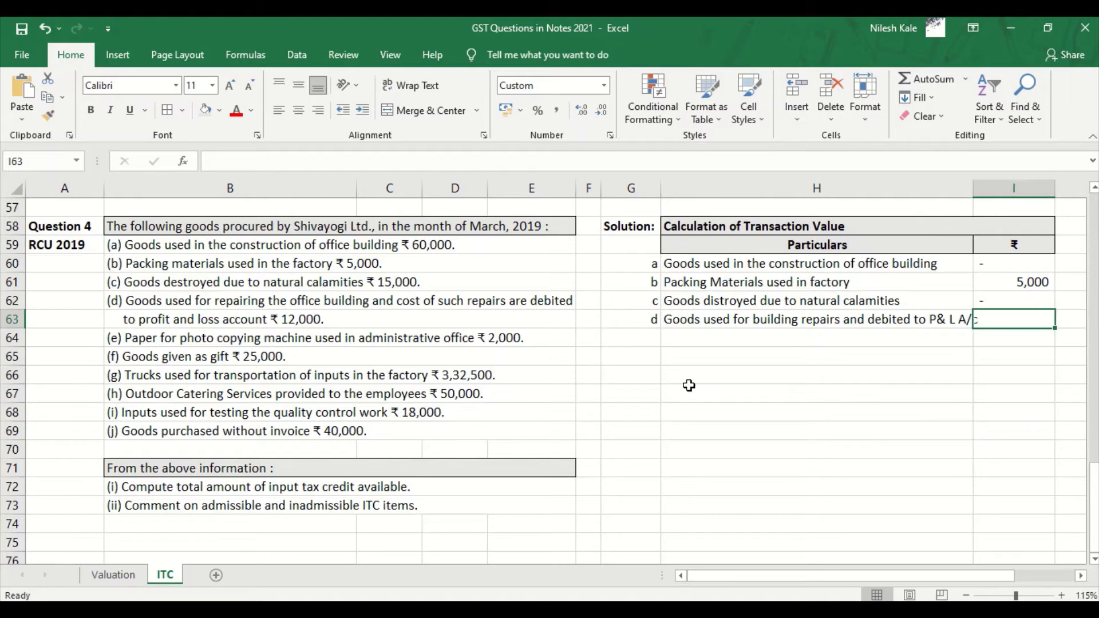
{"action": "type", "text": "12000"}
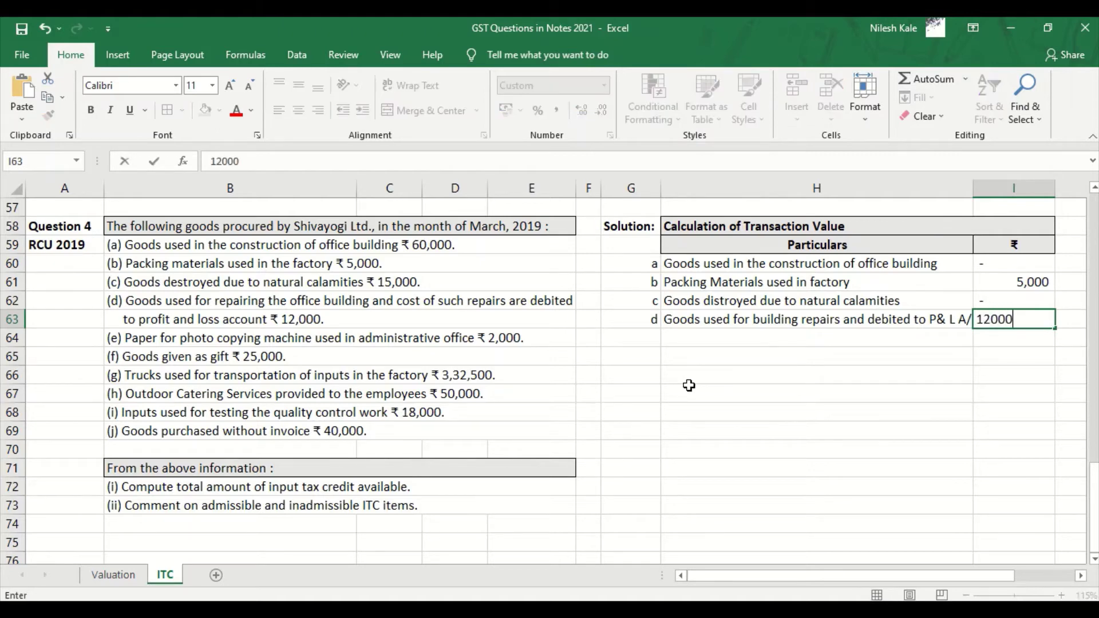
{"action": "key", "text": "Return"}
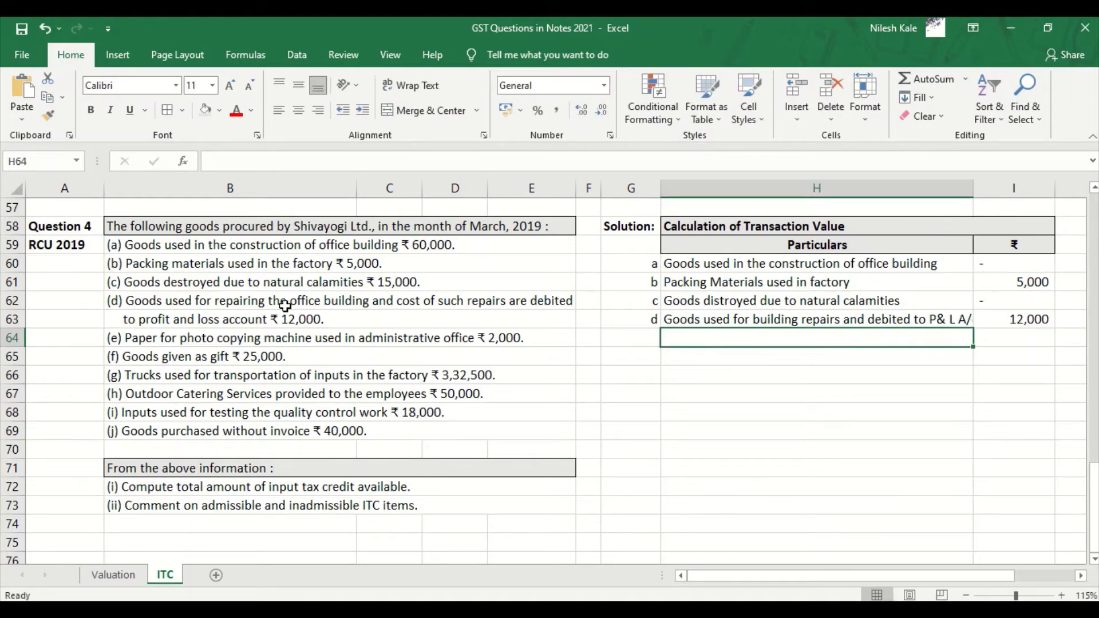
Switch to the PowerPoint slide show and review the Section 17(5) rules on repairs of immovable property for item (d).
{"action": "left_click", "coordinate": [284, 318]}
{"action": "key", "text": "alt+Tab"}
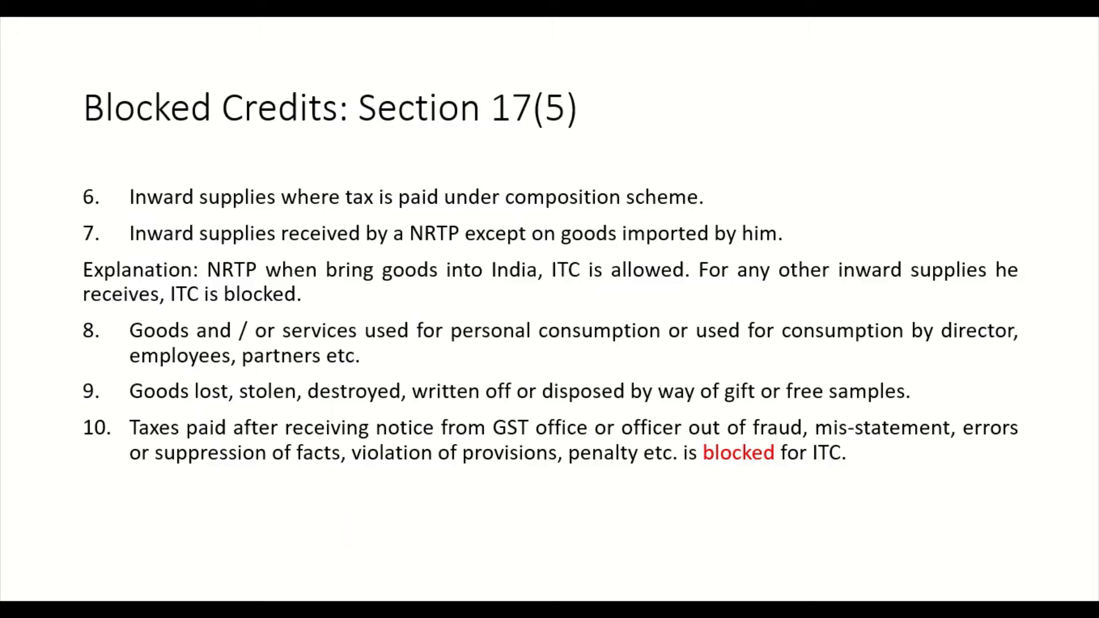
{"action": "key", "text": "Left"}
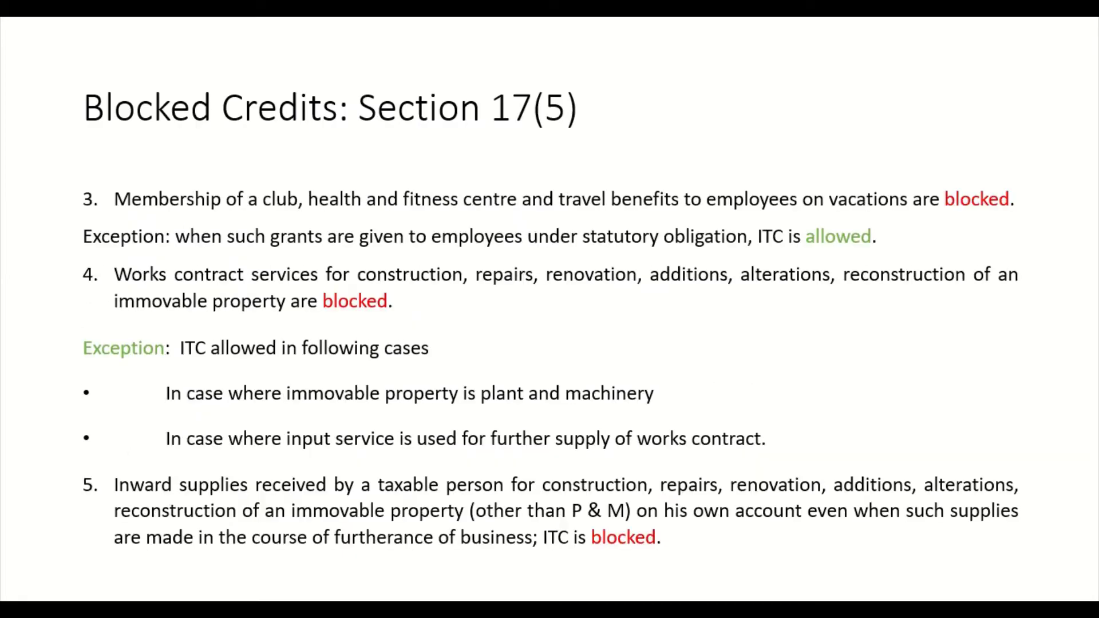
{"action": "key", "text": "Left"}
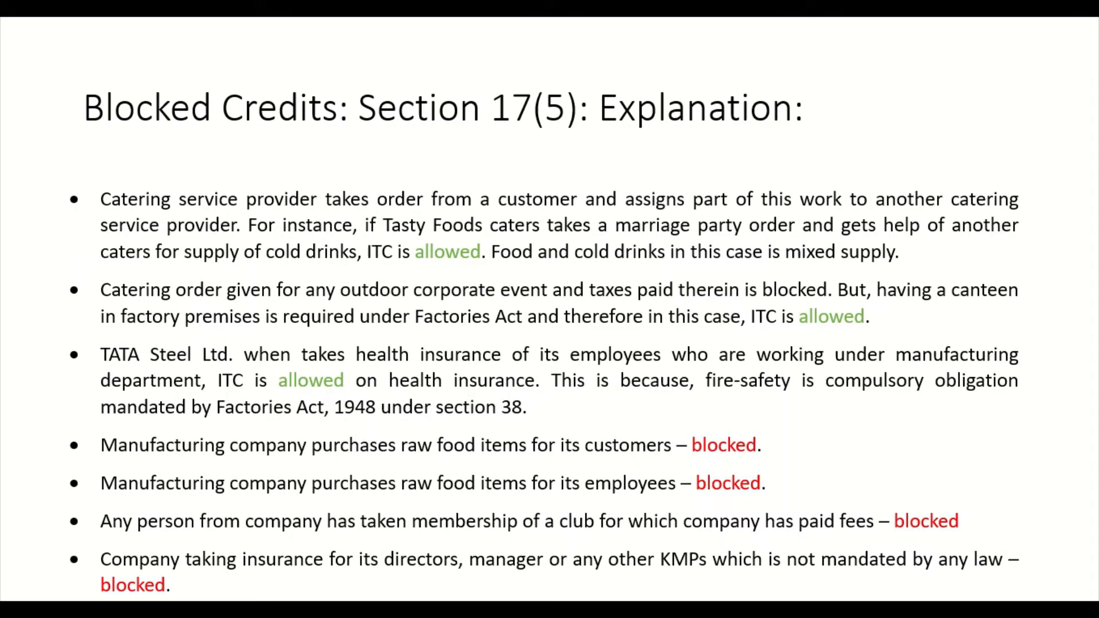
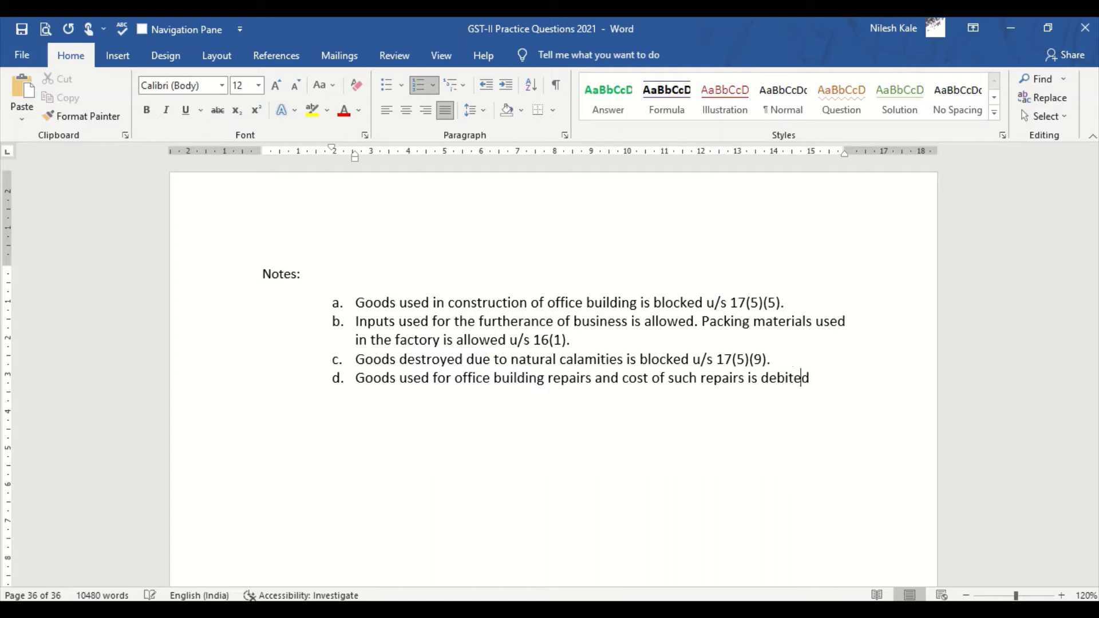
Continue note d after "debited" with "to Statement of Profit and Loss Account is allowed".
{"action": "type", "text": "Pro"}
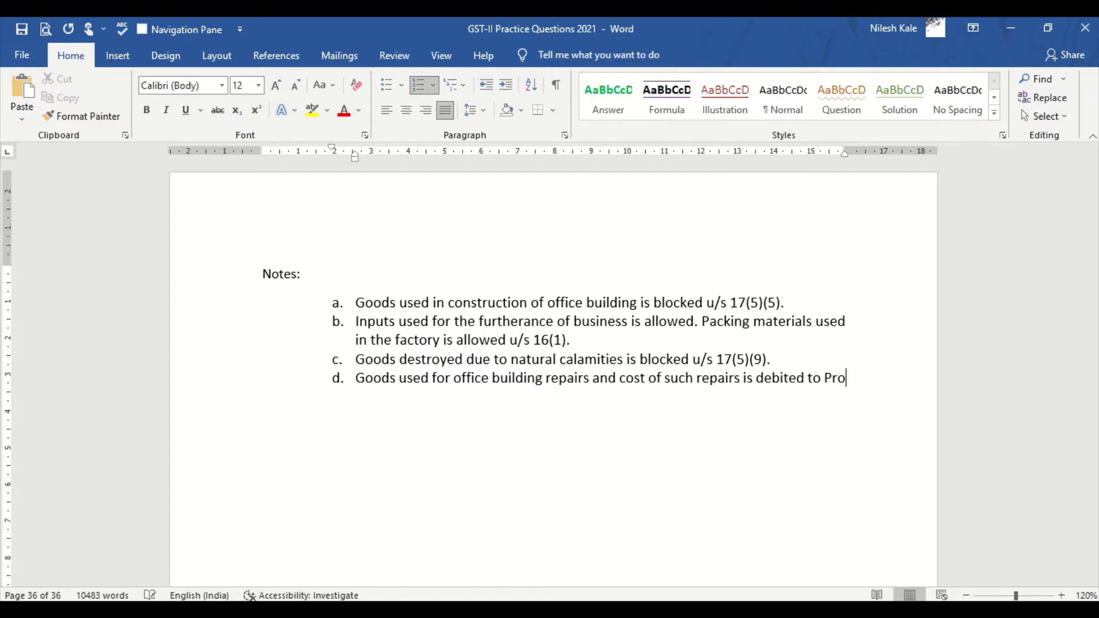
{"action": "key", "text": "BackSpace"}
{"action": "key", "text": "BackSpace"}
{"action": "key", "text": "BackSpace"}
{"action": "type", "text": "Sta"}
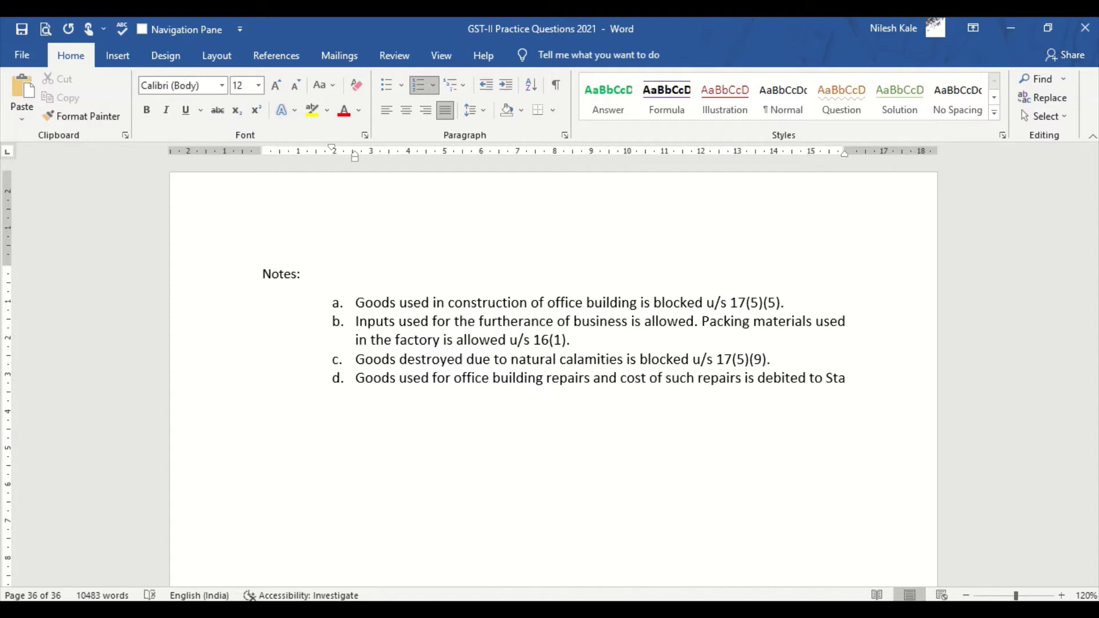
{"action": "type", "text": "tement of Proc"}
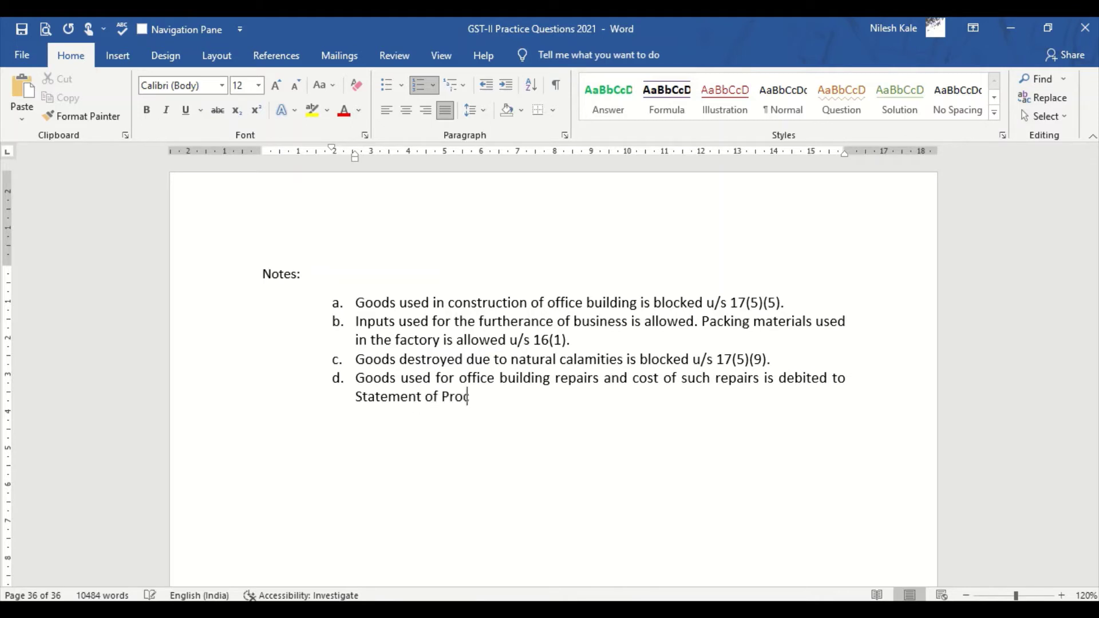
{"action": "key", "text": "BackSpace"}
{"action": "type", "text": "fit and Loss Acco"}
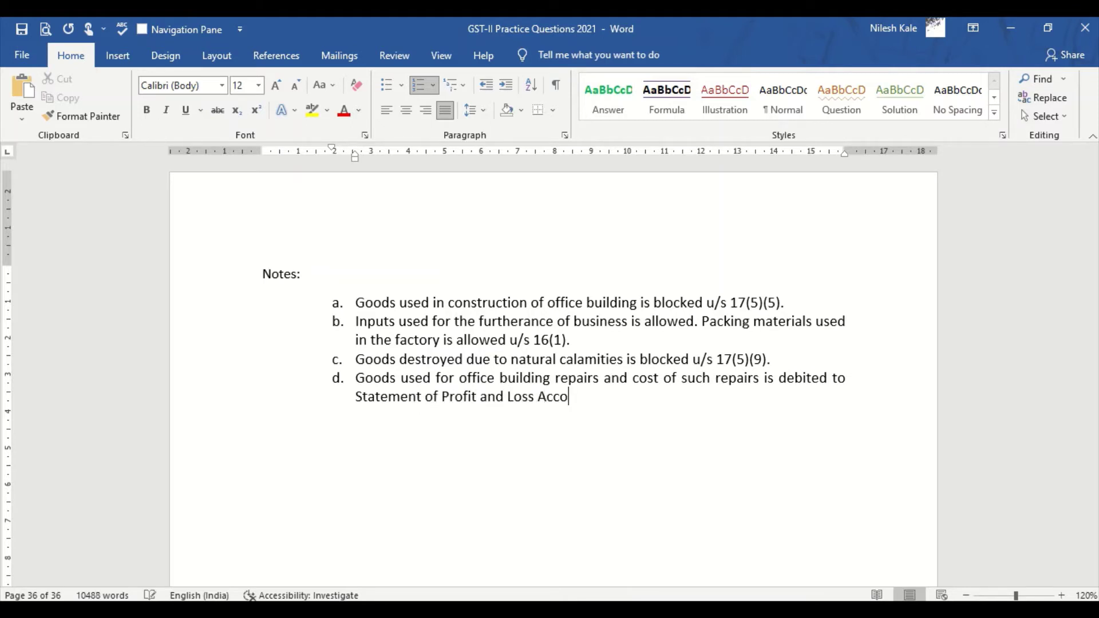
{"action": "type", "text": "unt is allowed "}
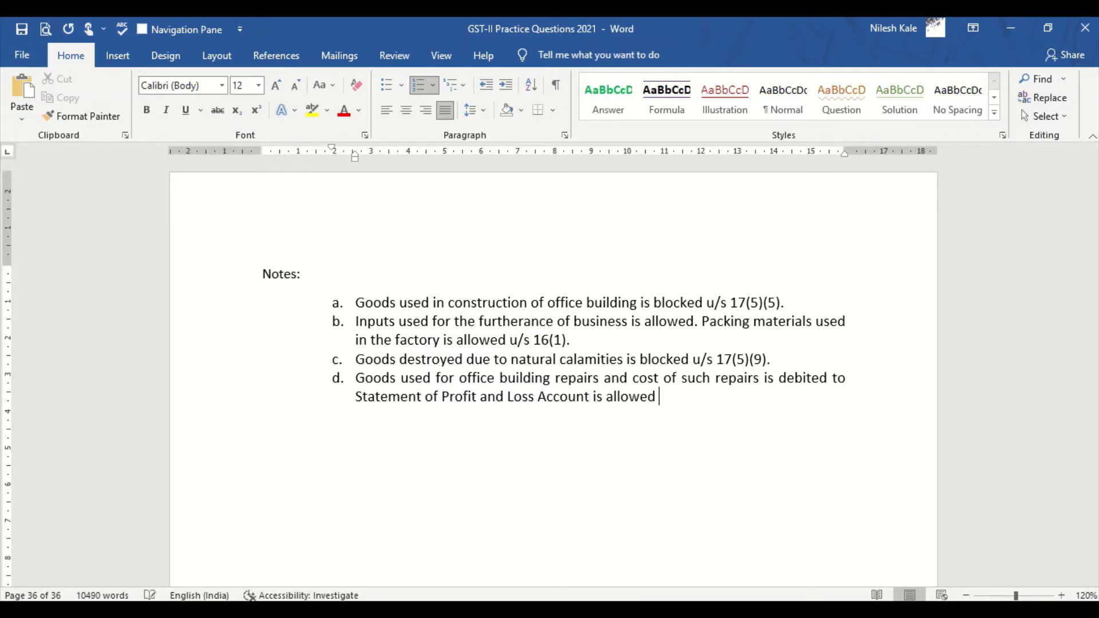
Complete note d with "as an exception to section 17(5)(4)." and start the next lettered note.
{"action": "type", "text": "u/s"}
{"action": "key", "text": "BackSpace"}
{"action": "key", "text": "BackSpace"}
{"action": "type", "text": "as an exception "}
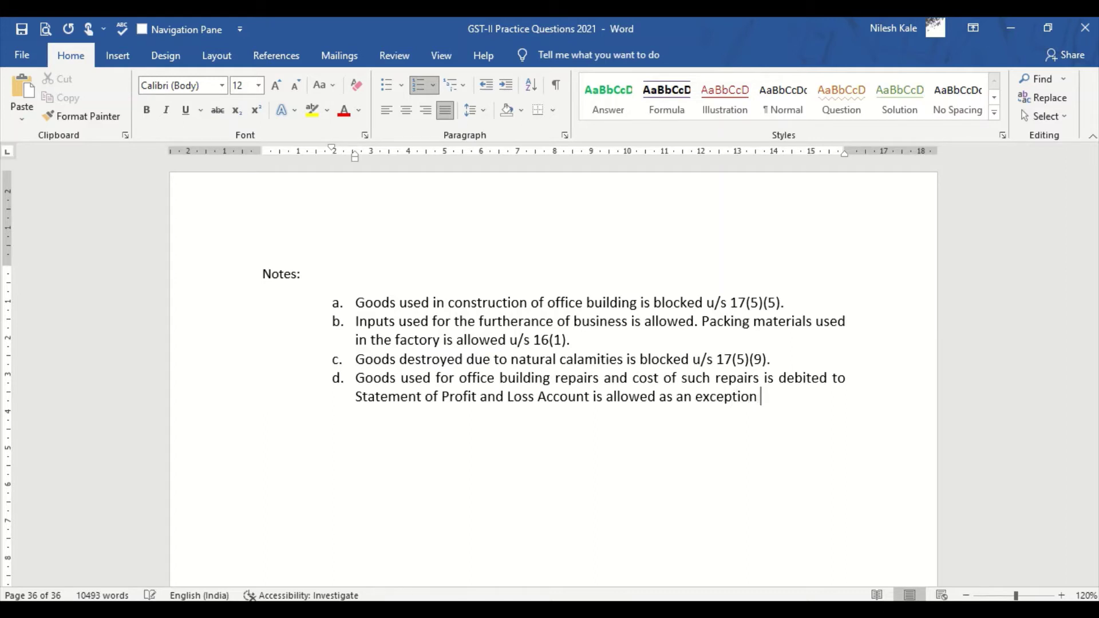
{"action": "type", "text": "to section 17(5)"}
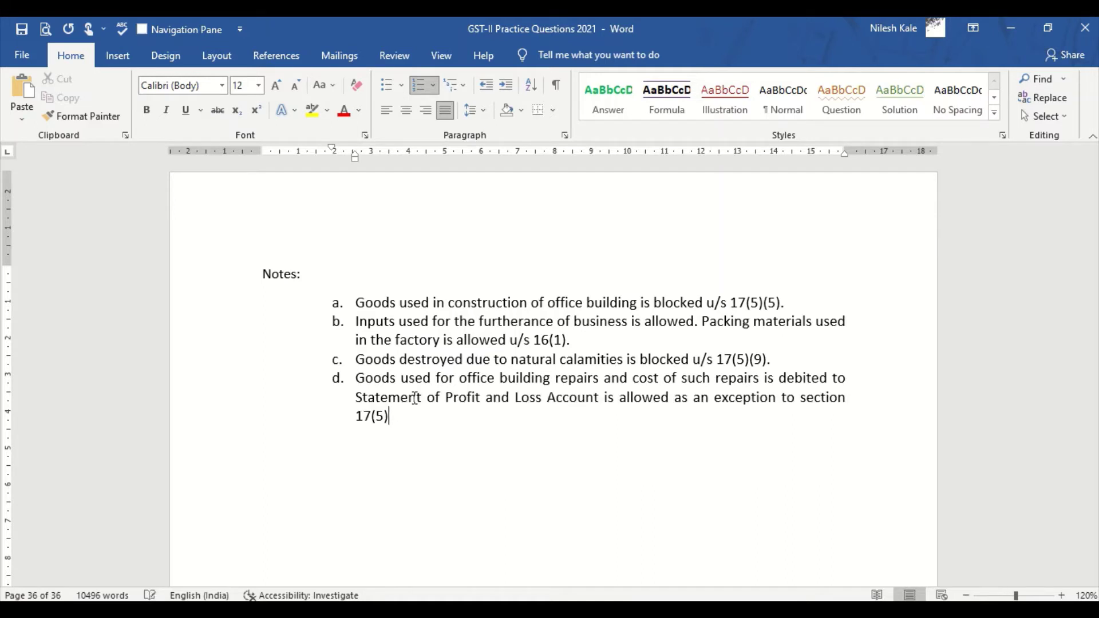
{"action": "type", "text": "(4)."}
{"action": "key", "text": "Return"}
Switch to Excel, review question item (e) on photocopying paper, and enter the label e in G64.
{"action": "key", "text": "alt+Tab"}
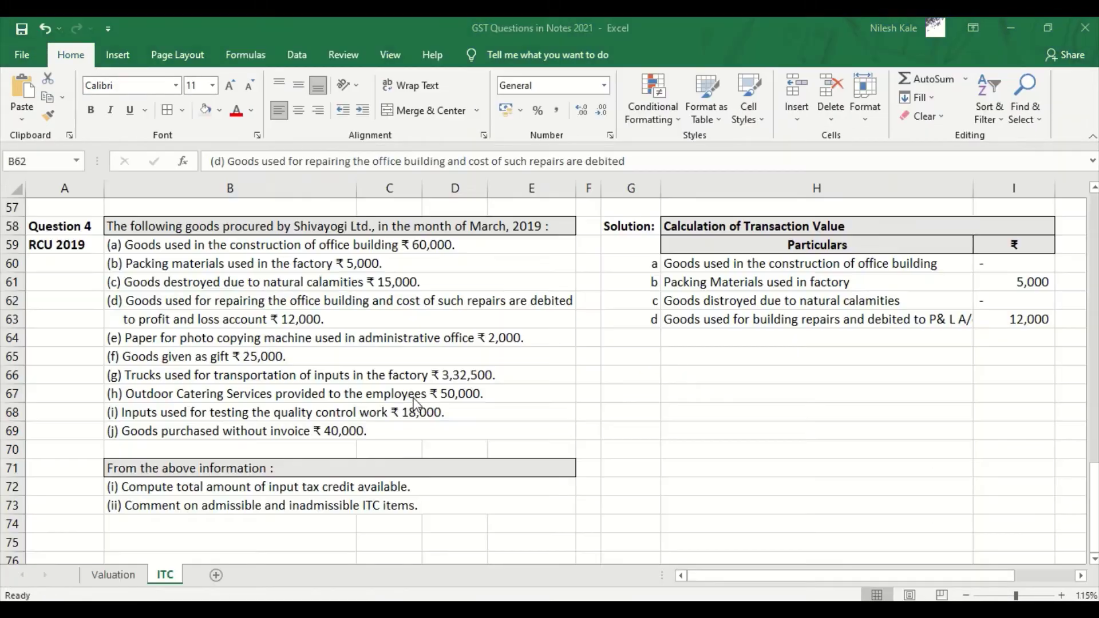
{"action": "left_click", "coordinate": [220, 337]}
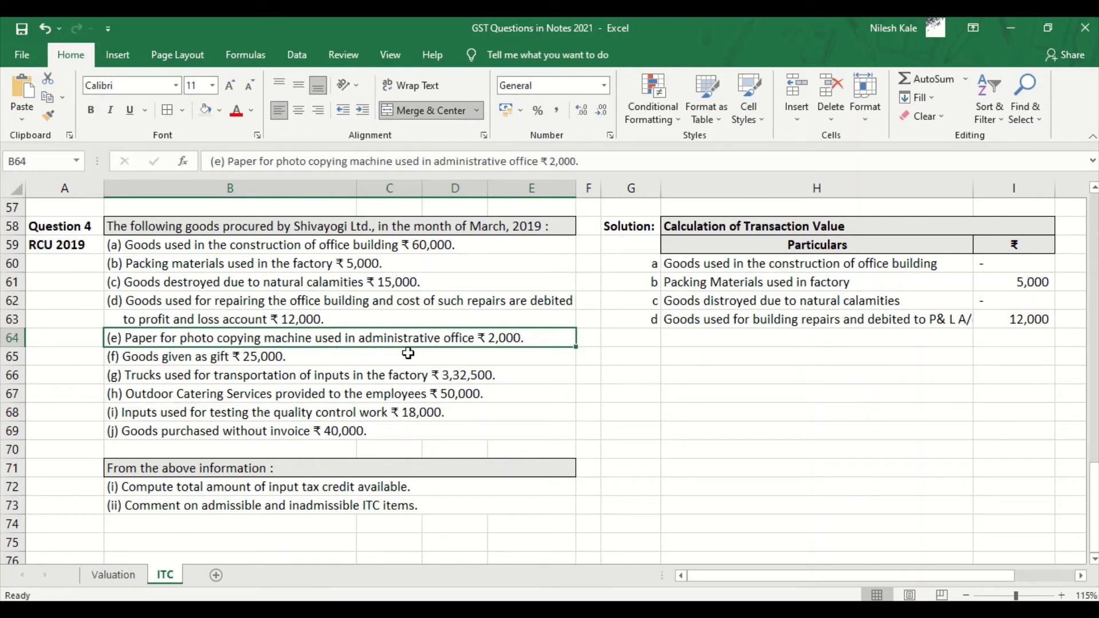
{"action": "left_click", "coordinate": [722, 342]}
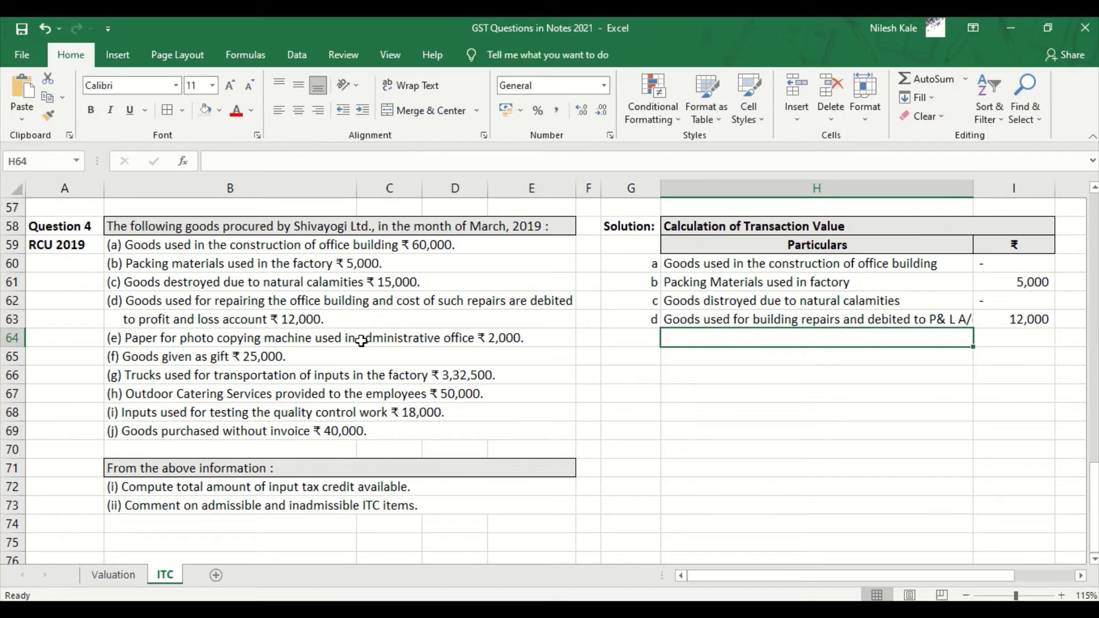
{"action": "left_click", "coordinate": [378, 340]}
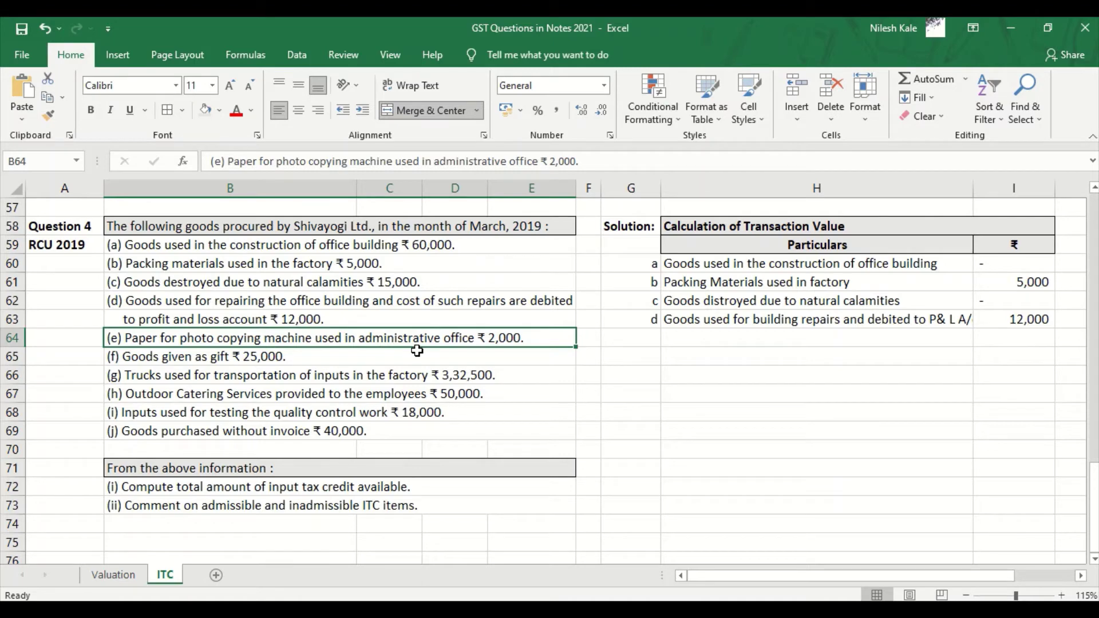
{"action": "left_click", "coordinate": [647, 340]}
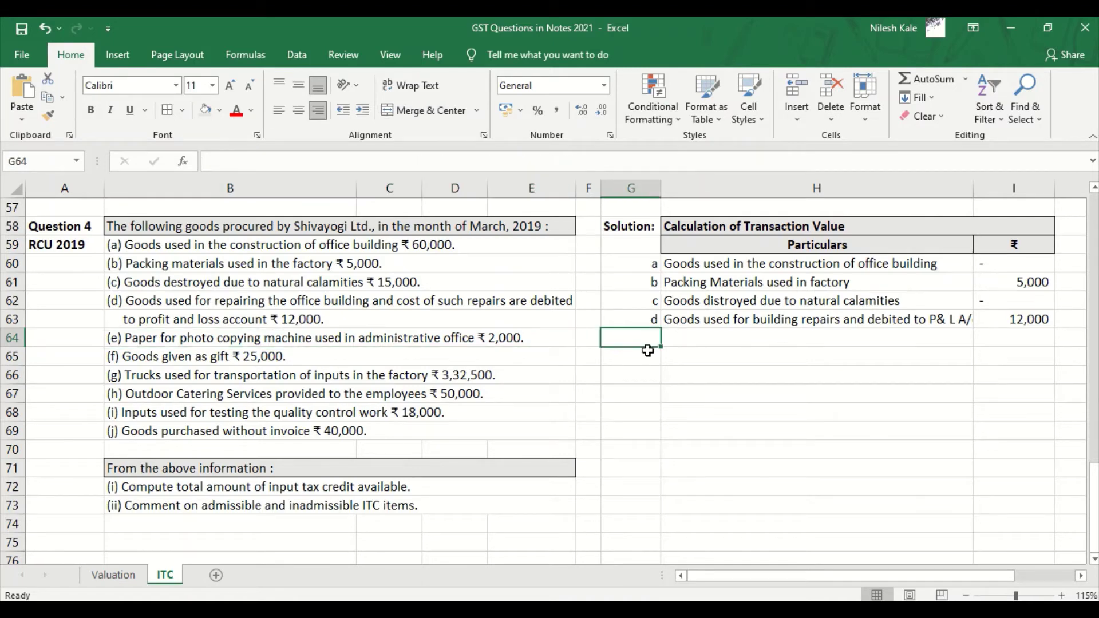
{"action": "type", "text": "e"}
{"action": "key", "text": "Tab"}
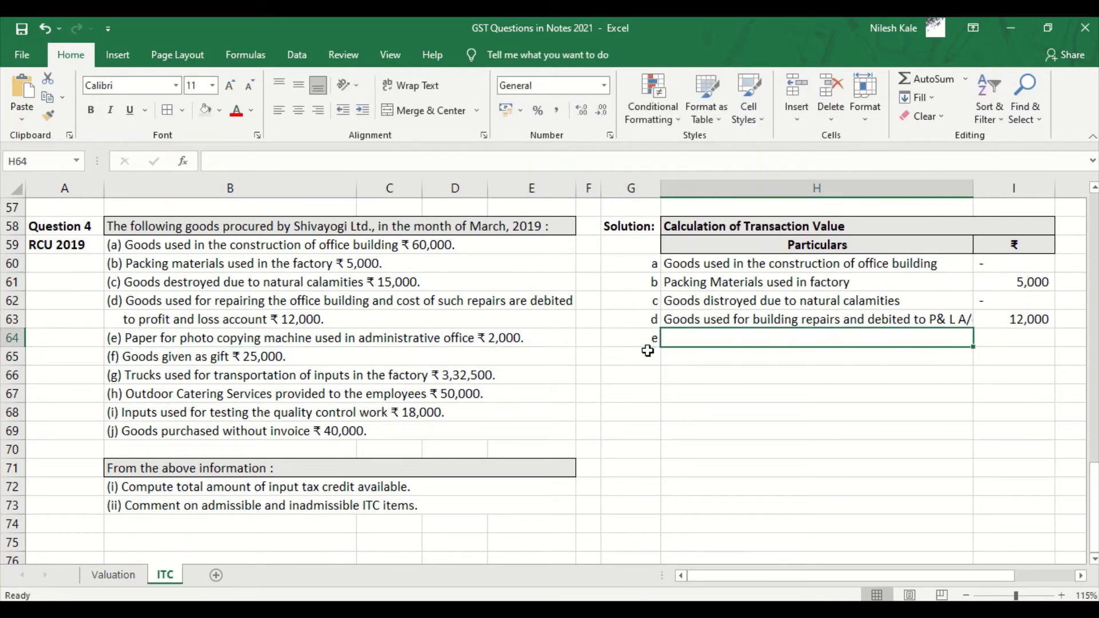
Enter "Papers used for photo-copying in admin. Office" in H64 with the amount 2000 in I64.
{"action": "type", "text": "Pap"}
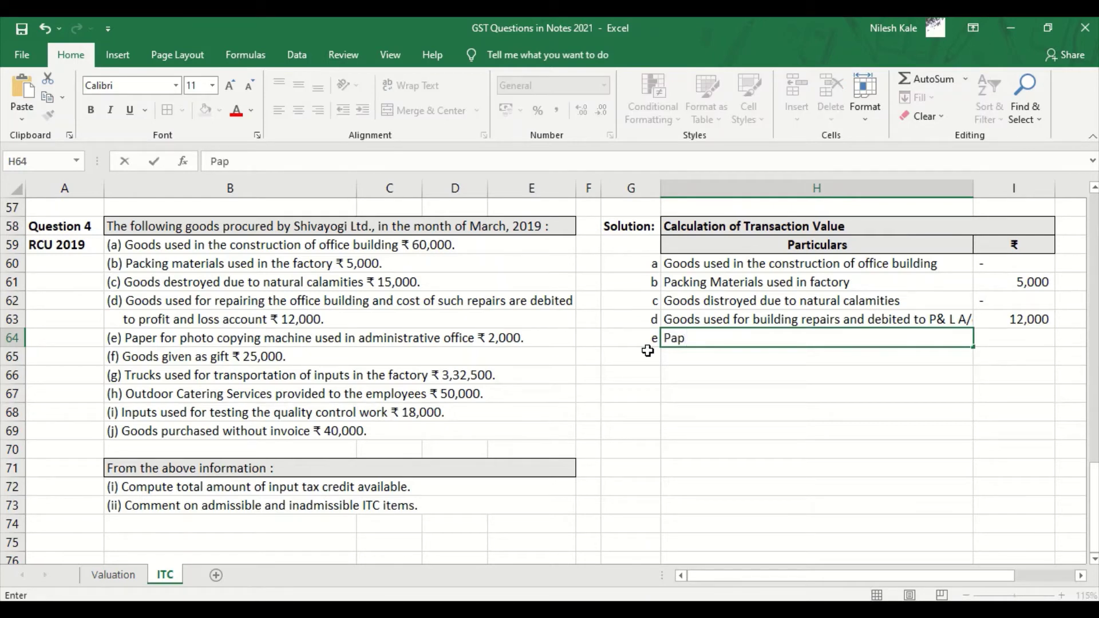
{"action": "type", "text": "ers used for"}
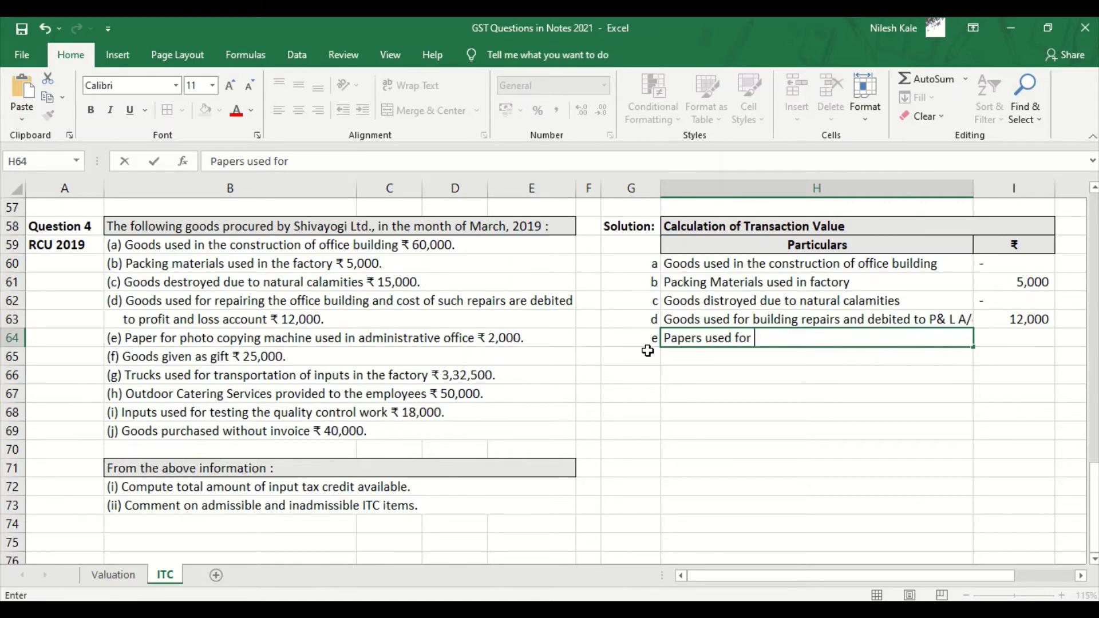
{"action": "type", "text": "photo-copying"}
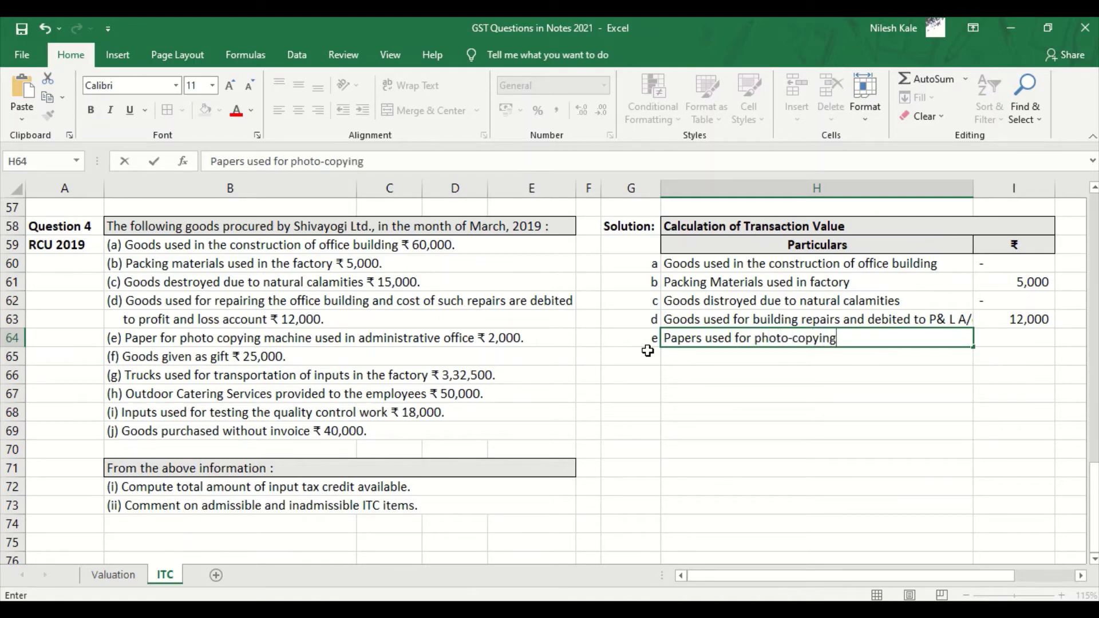
{"action": "type", "text": " in admin"}
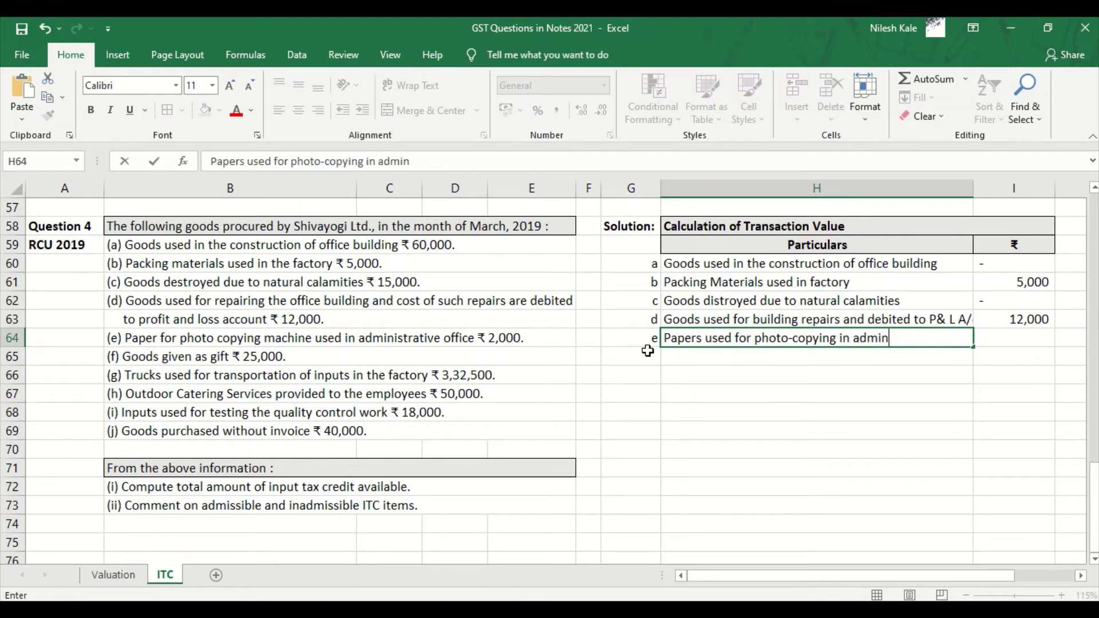
{"action": "type", "text": ". buil"}
{"action": "key", "text": "BackSpace"}
{"action": "key", "text": "BackSpace"}
{"action": "key", "text": "BackSpace"}
{"action": "key", "text": "BackSpace"}
{"action": "type", "text": "office"}
{"action": "key", "text": "Tab"}
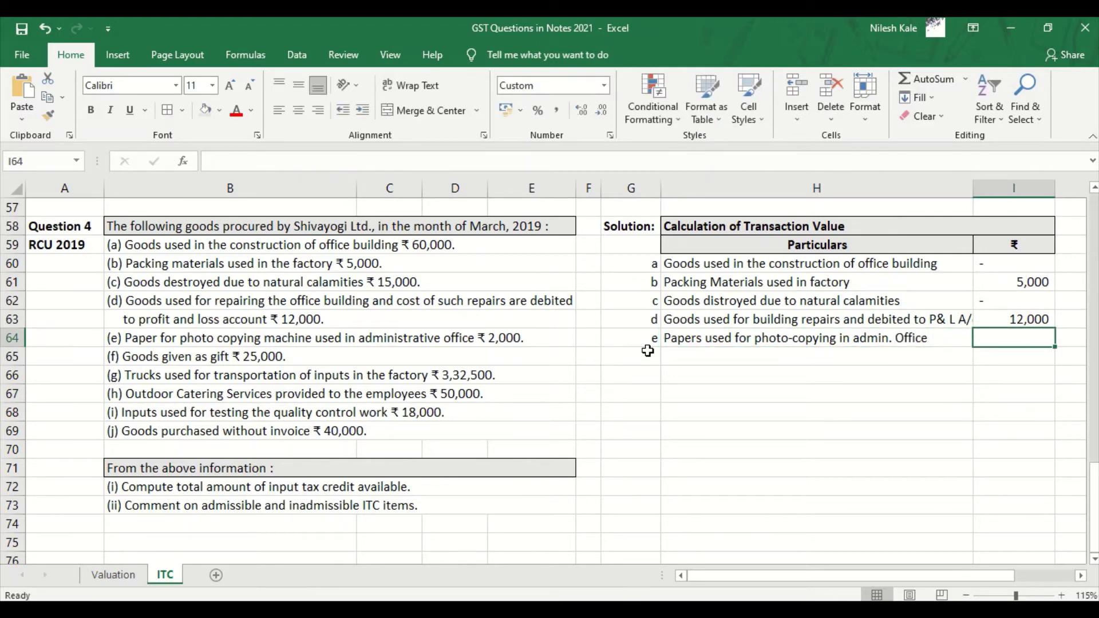
{"action": "type", "text": "2000"}
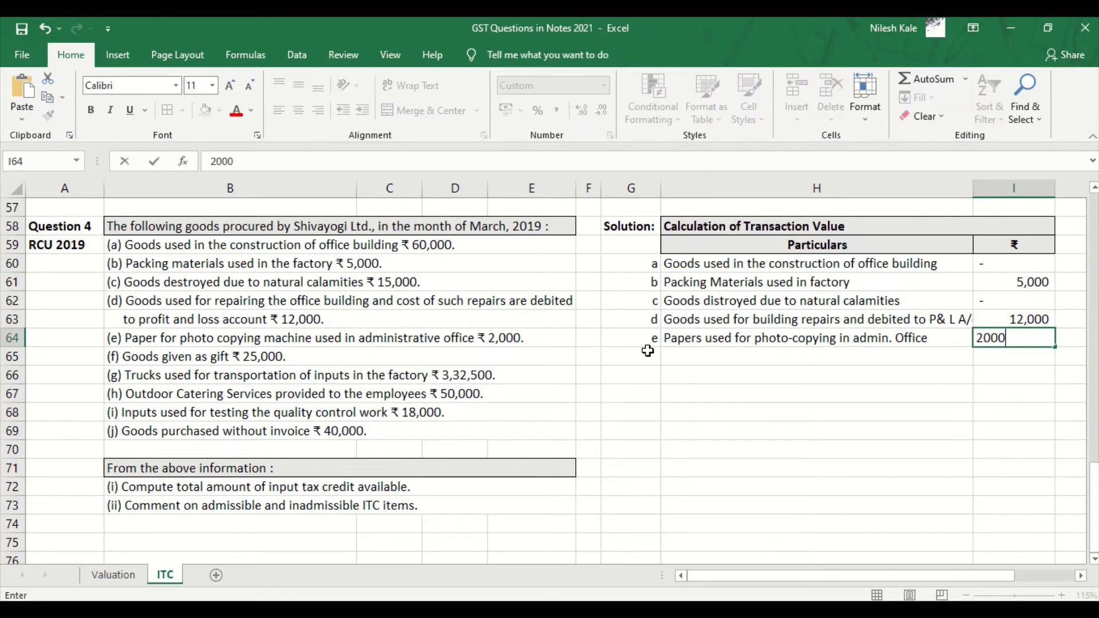
{"action": "key", "text": "Return"}
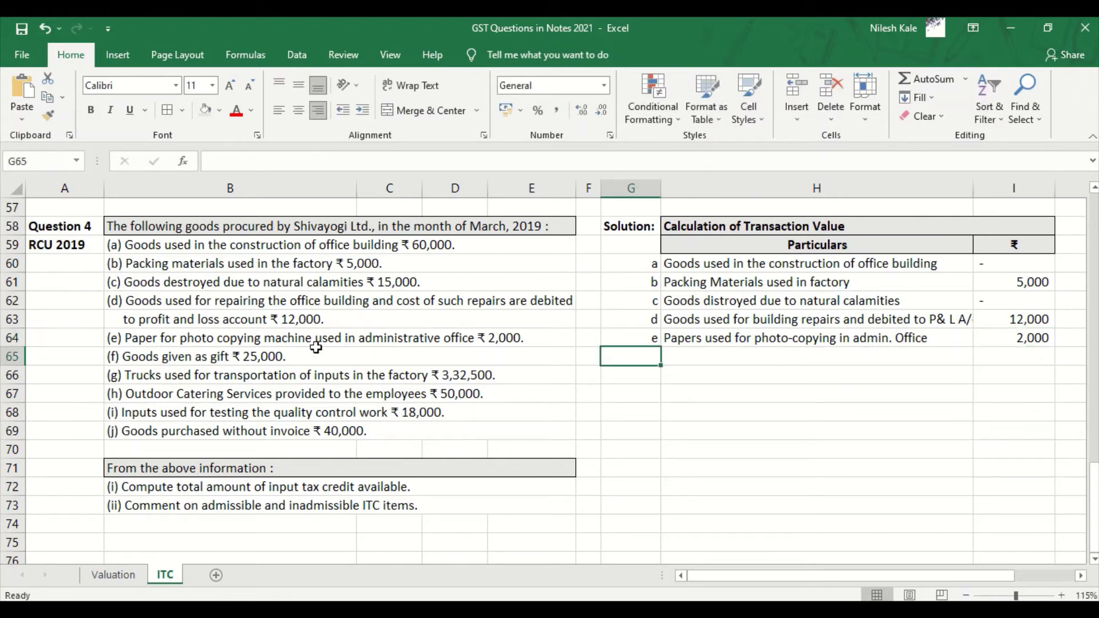
Switch to Word and add note e: "Papers used for photo-copying in administrative office is allowed u/s 16(1).".
{"action": "left_click", "coordinate": [373, 335]}
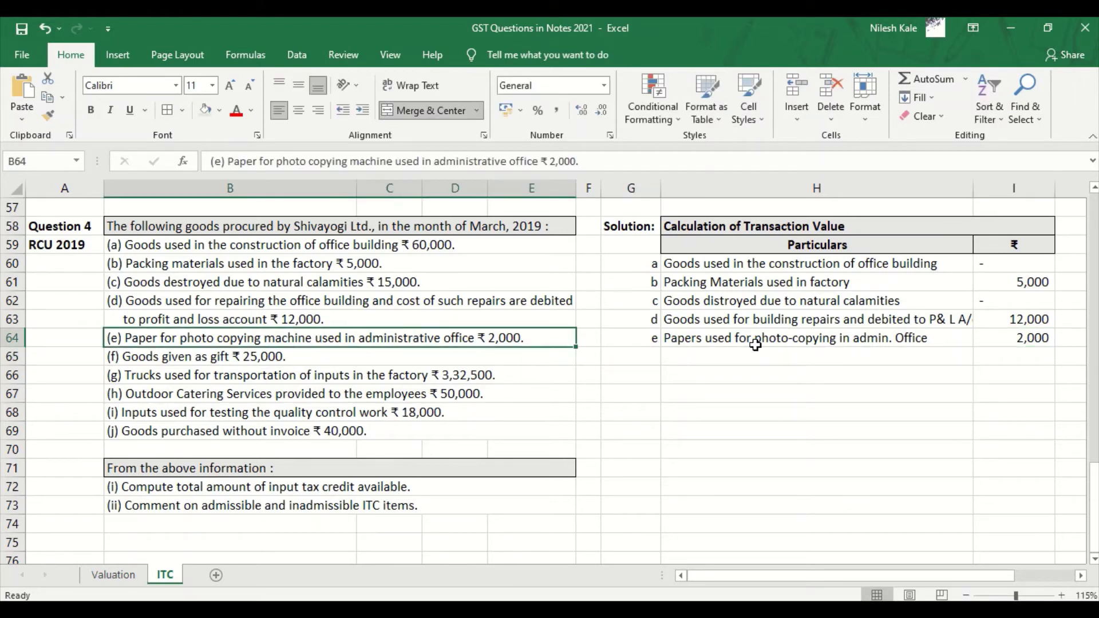
{"action": "key", "text": "alt+Tab"}
{"action": "key", "text": "alt+Tab"}
{"action": "key", "text": "alt+Tab"}
{"action": "key", "text": "alt+Tab"}
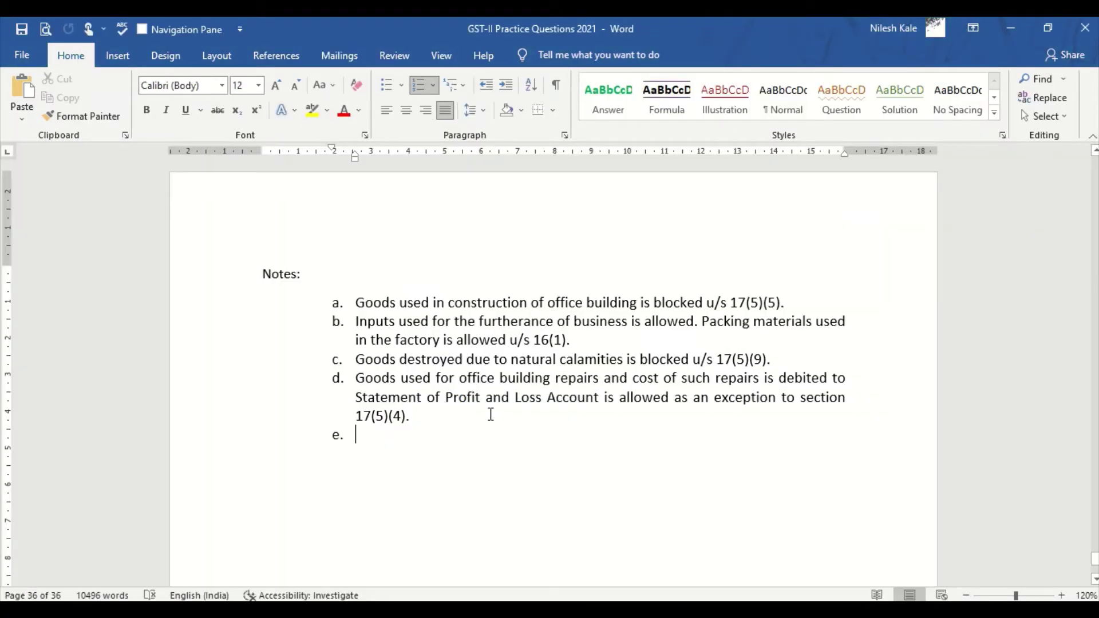
{"action": "type", "text": "Paper"}
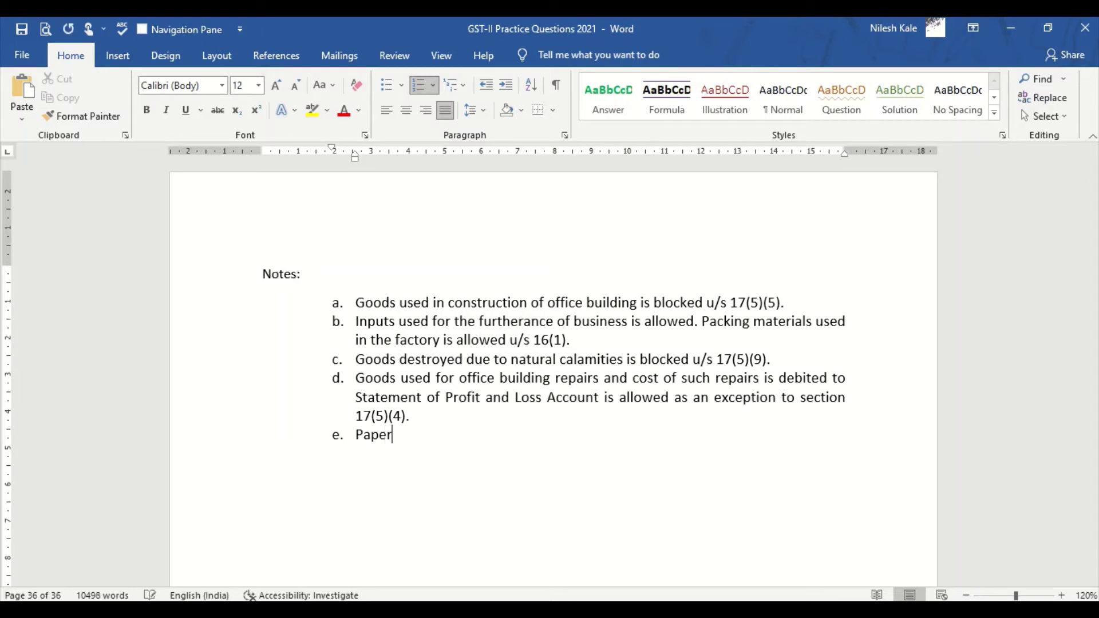
{"action": "type", "text": "s used for  pho"}
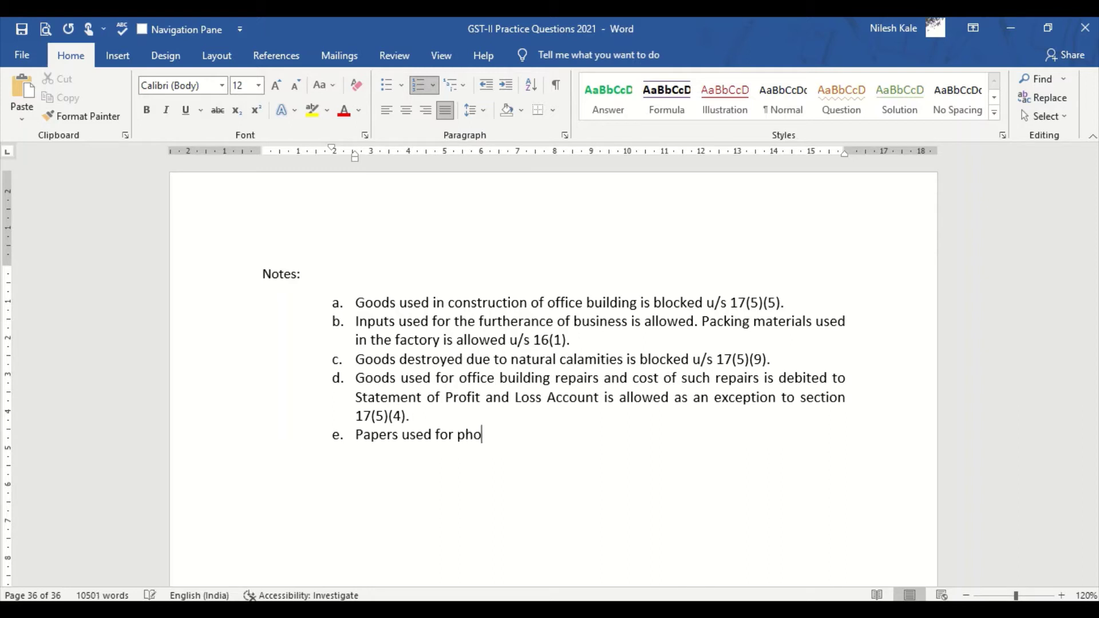
{"action": "type", "text": "to-copying in "}
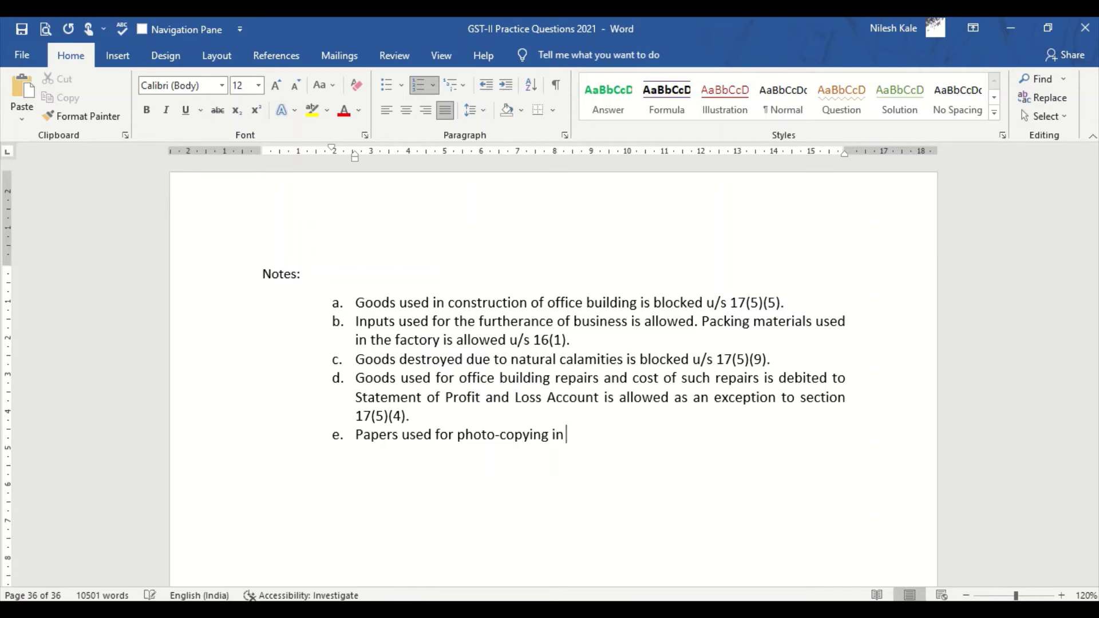
{"action": "type", "text": "administrat"}
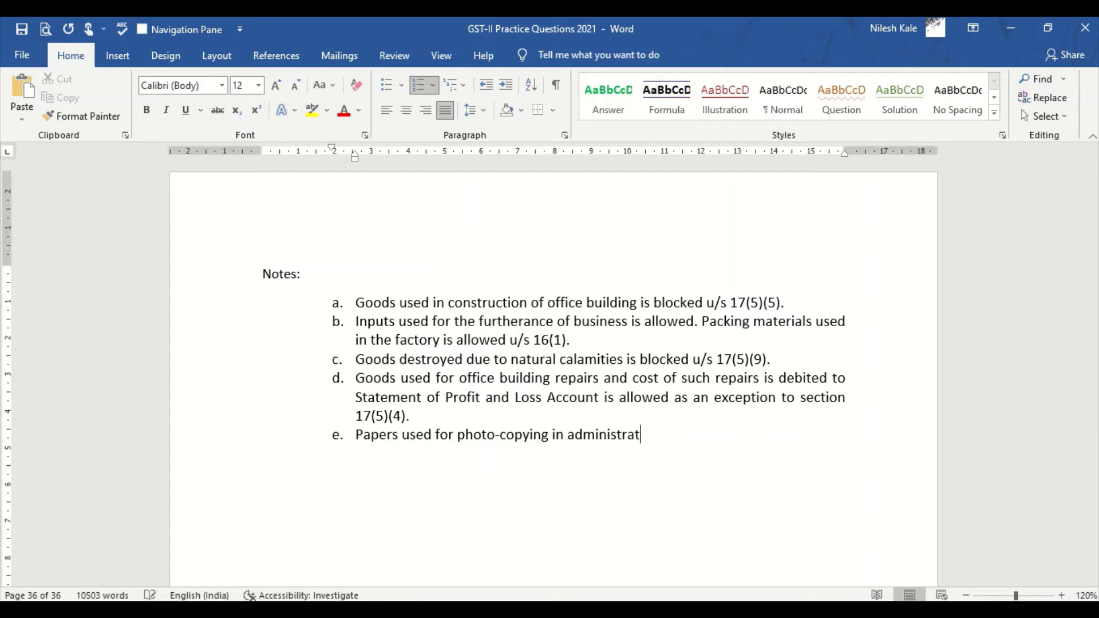
{"action": "type", "text": "ive office"}
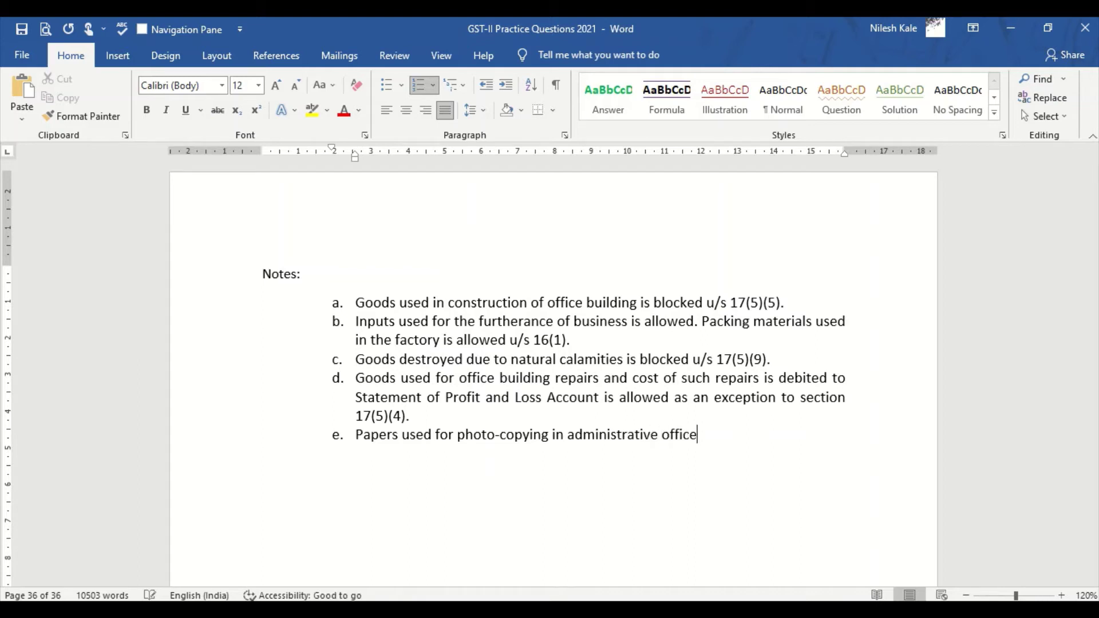
{"action": "type", "text": " is allowed"}
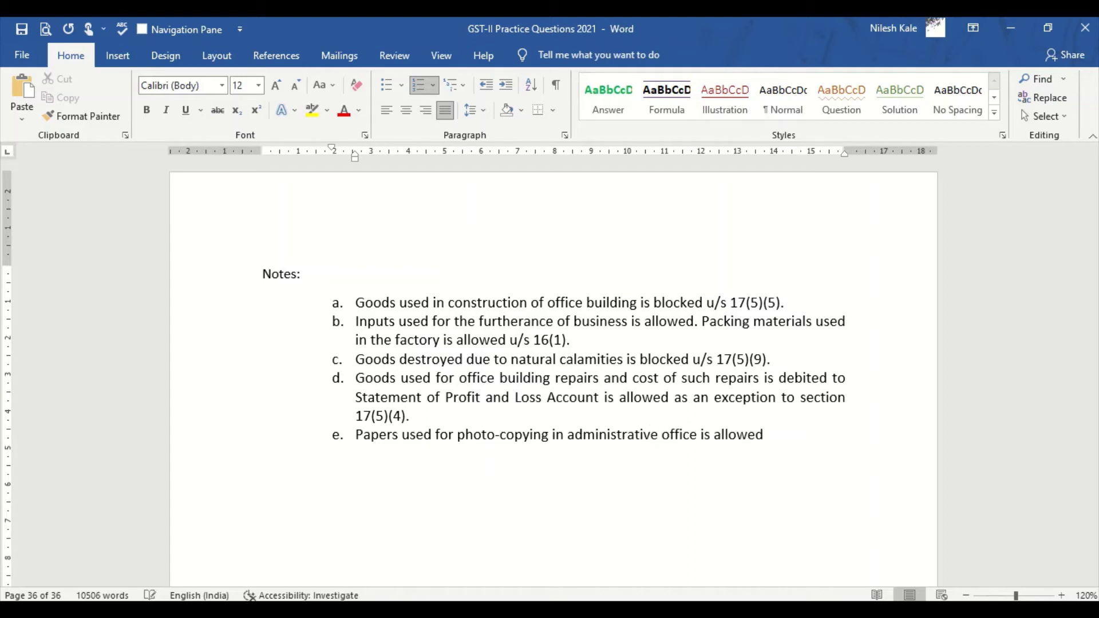
{"action": "type", "text": " u/s 16(1)/"}
{"action": "key", "text": "BackSpace"}
{"action": "type", "text": "."}
{"action": "key", "text": "Return"}
Switch to Excel, enter the label f in G65, review question item (f), and enter "Goods given as gift" in H65.
{"action": "key", "text": "alt+Tab"}
{"action": "left_click", "coordinate": [702, 347]}
{"action": "left_click", "coordinate": [637, 360]}
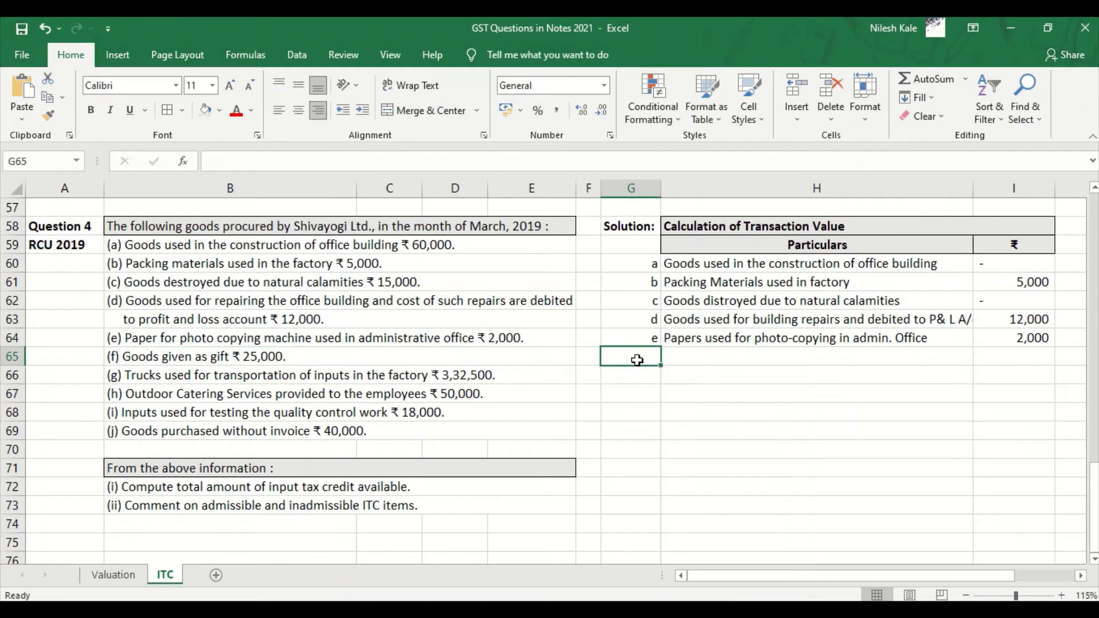
{"action": "type", "text": "f"}
{"action": "key", "text": "Tab"}
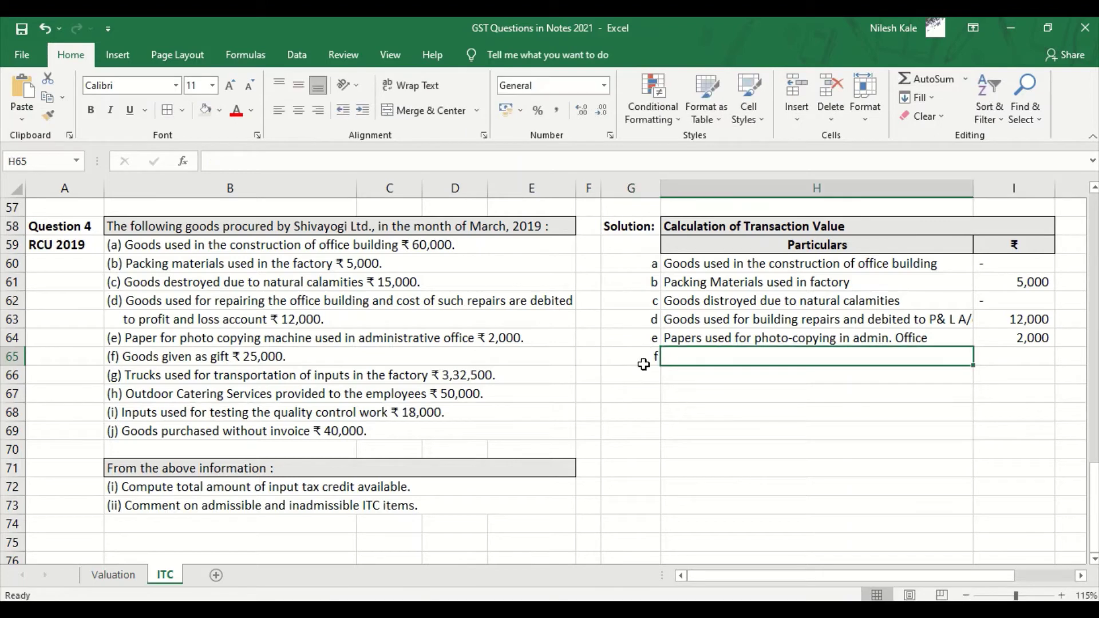
{"action": "left_click", "coordinate": [241, 362]}
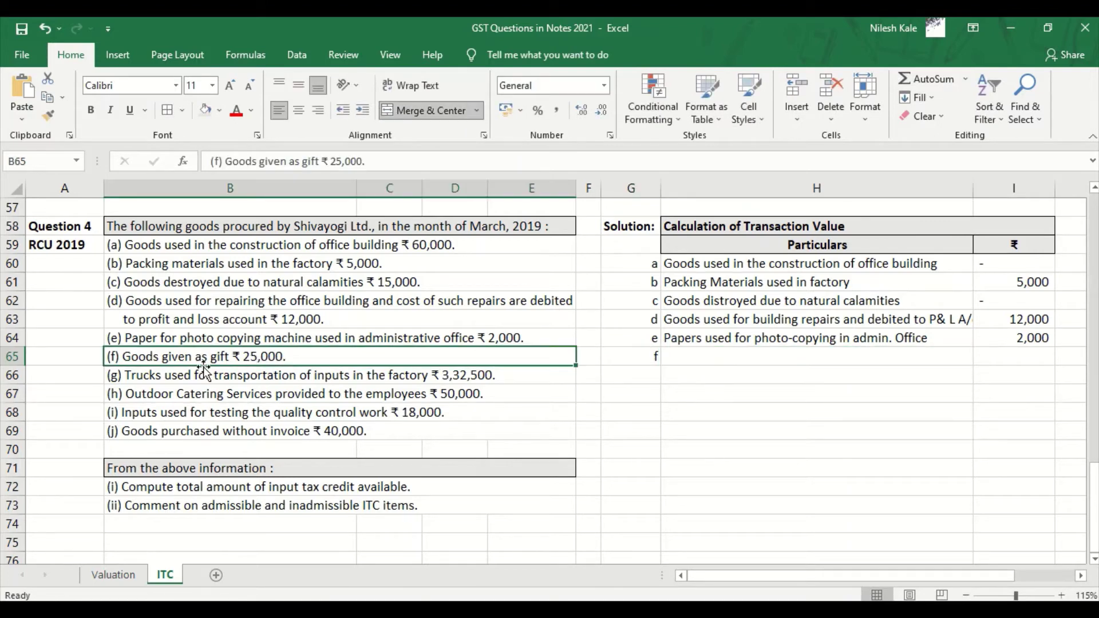
{"action": "left_click", "coordinate": [684, 364]}
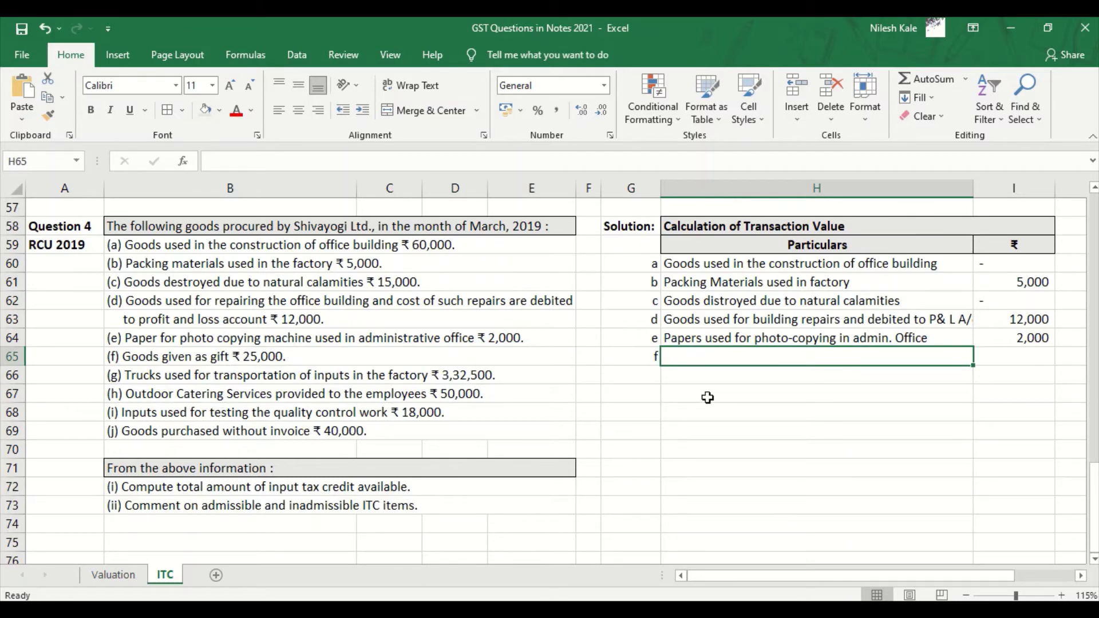
{"action": "type", "text": "Goods giv"}
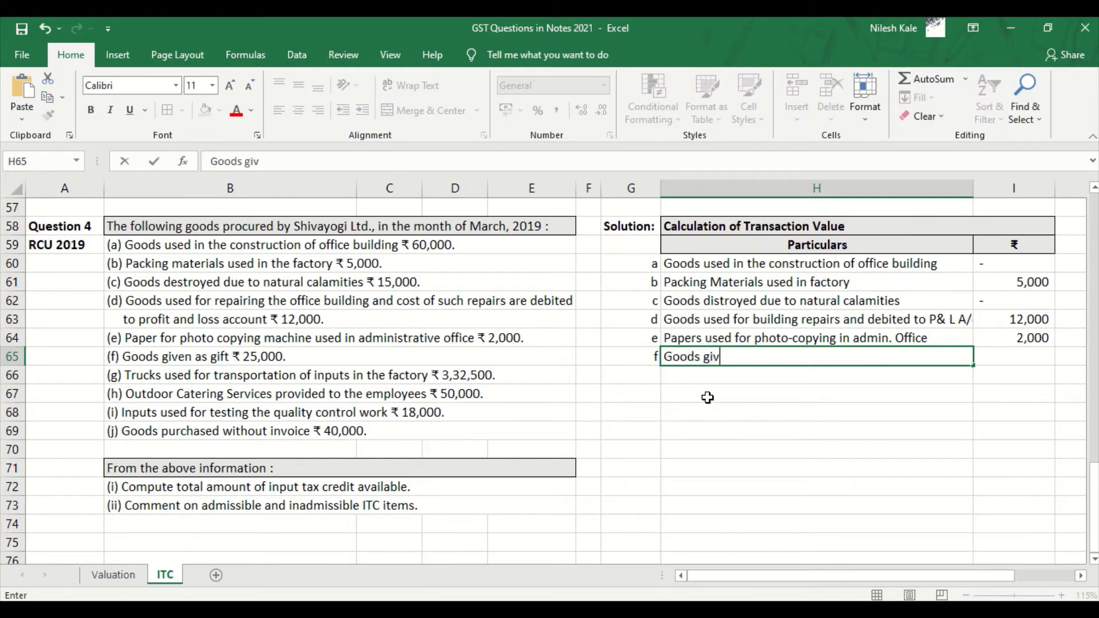
{"action": "type", "text": "en as gift"}
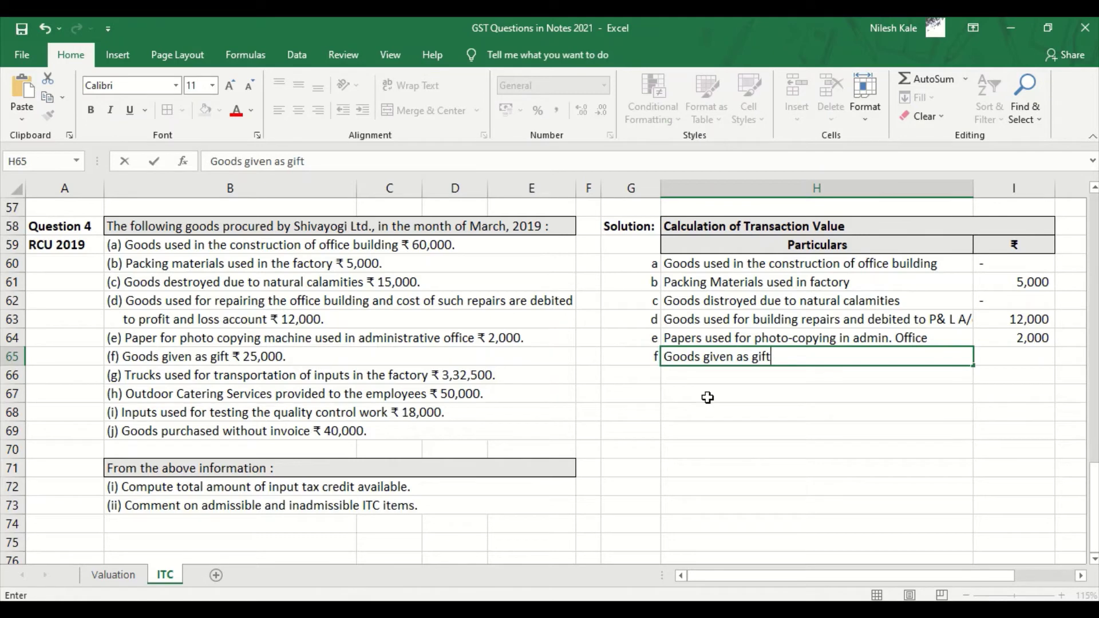
{"action": "key", "text": "Tab"}
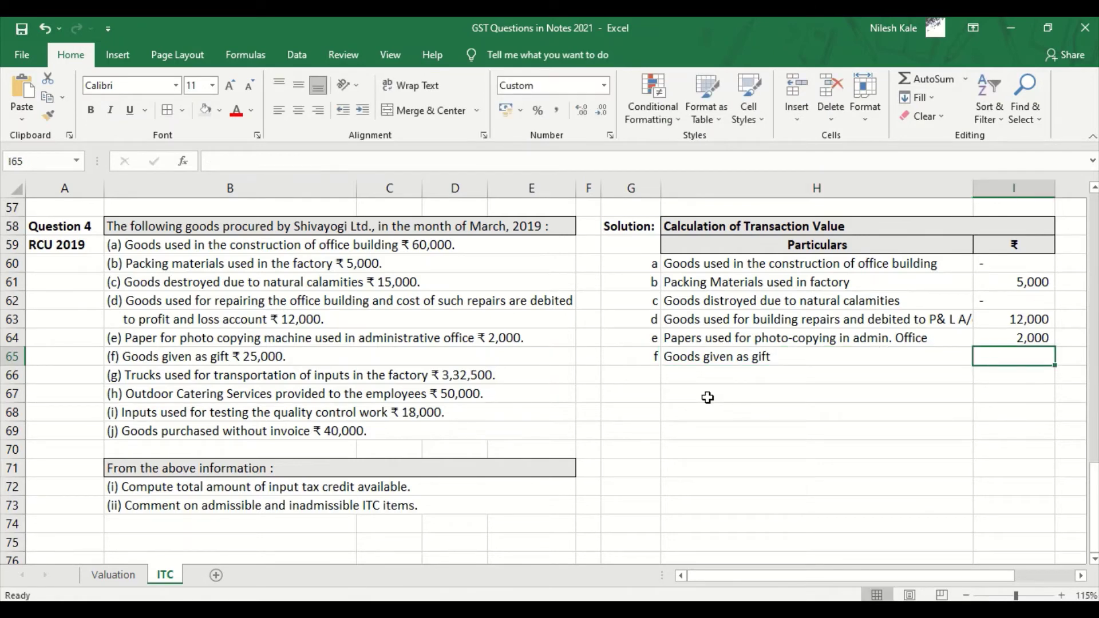
Enter a dash as the amount in I65, switch to the PowerPoint slide show and view the Blocked Credits slide listing items 6 to 10.
{"action": "type", "text": "-"}
{"action": "key", "text": "Return"}
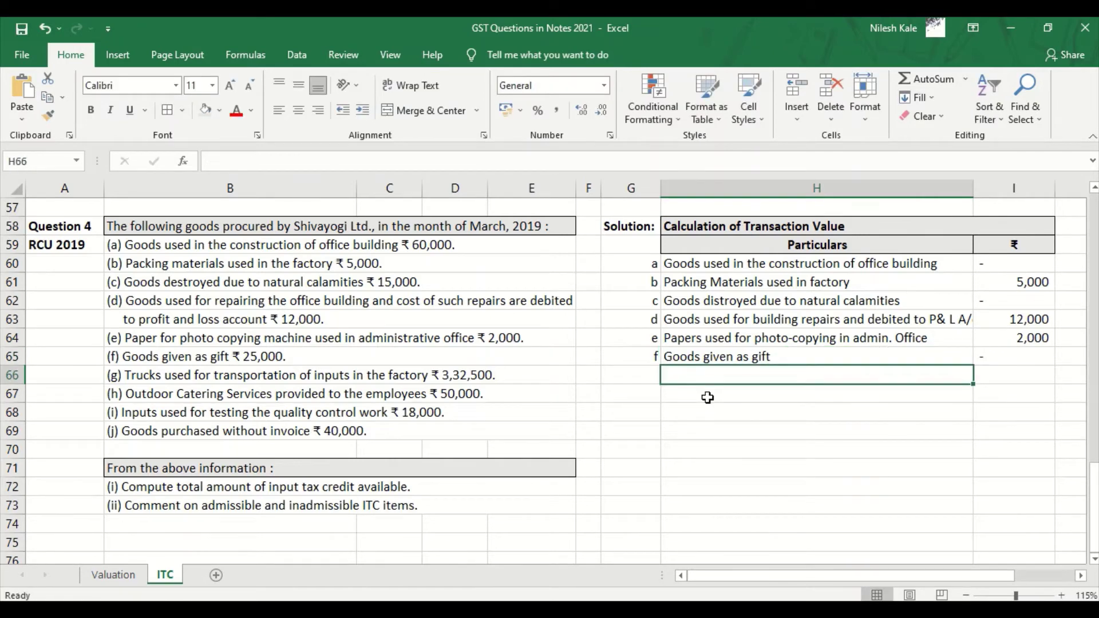
{"action": "key", "text": "alt+Tab"}
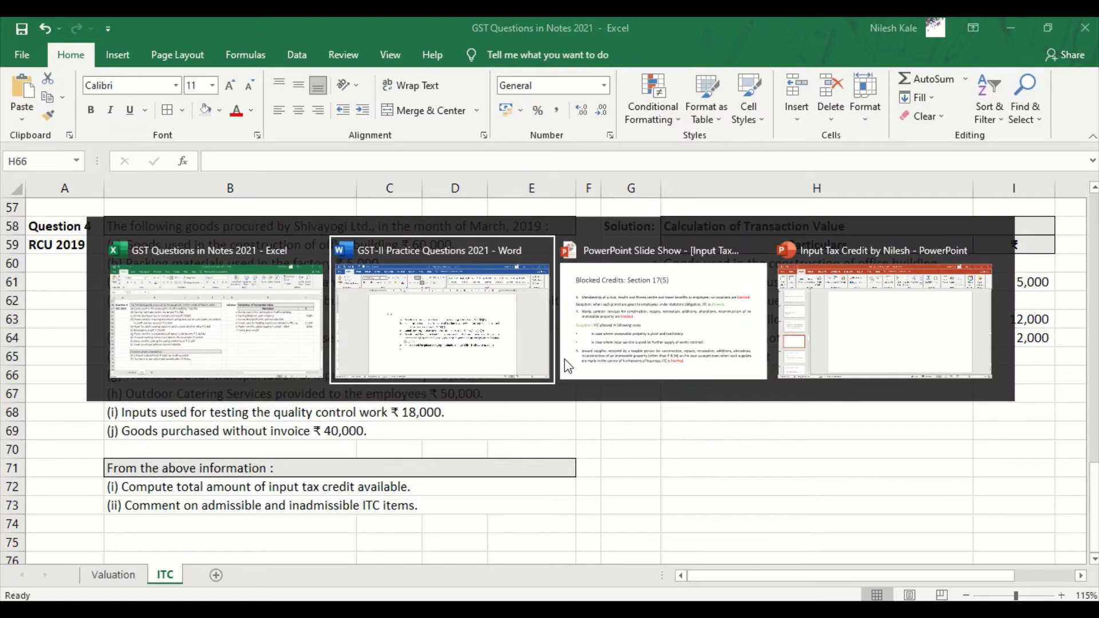
{"action": "left_click", "coordinate": [595, 371]}
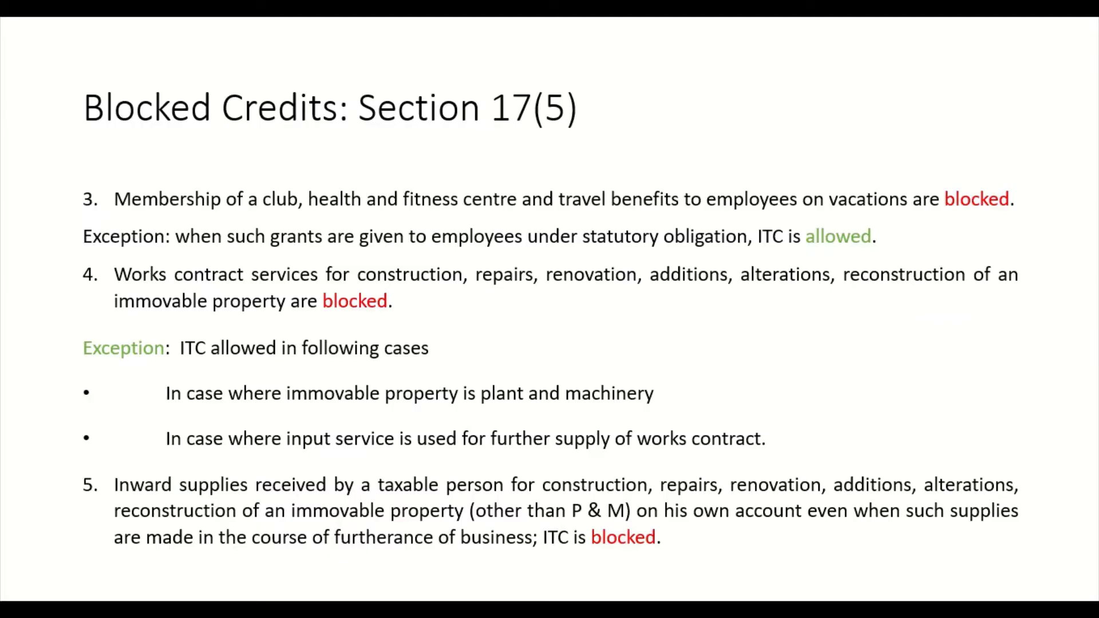
{"action": "left_click", "coordinate": [370, 390]}
{"action": "left_click", "coordinate": [366, 390]}
{"action": "key", "text": "Left"}
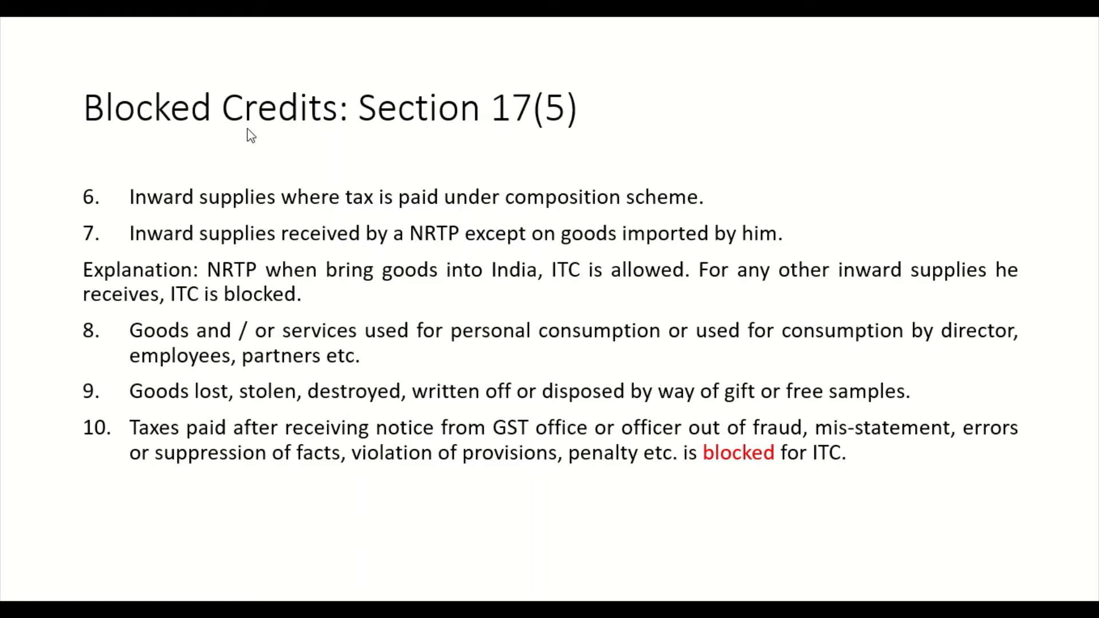
Switch to Word and add note f: "Goods given as gift is blocked u/s 17(5)(9).".
{"action": "key", "text": "alt+Tab"}
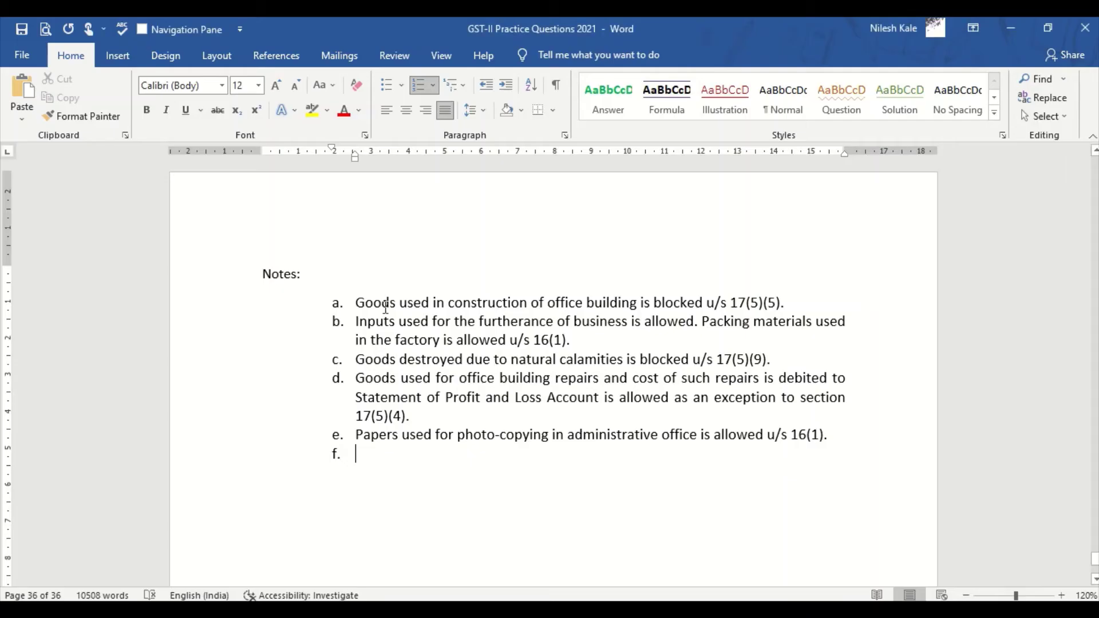
{"action": "type", "text": "Goods "}
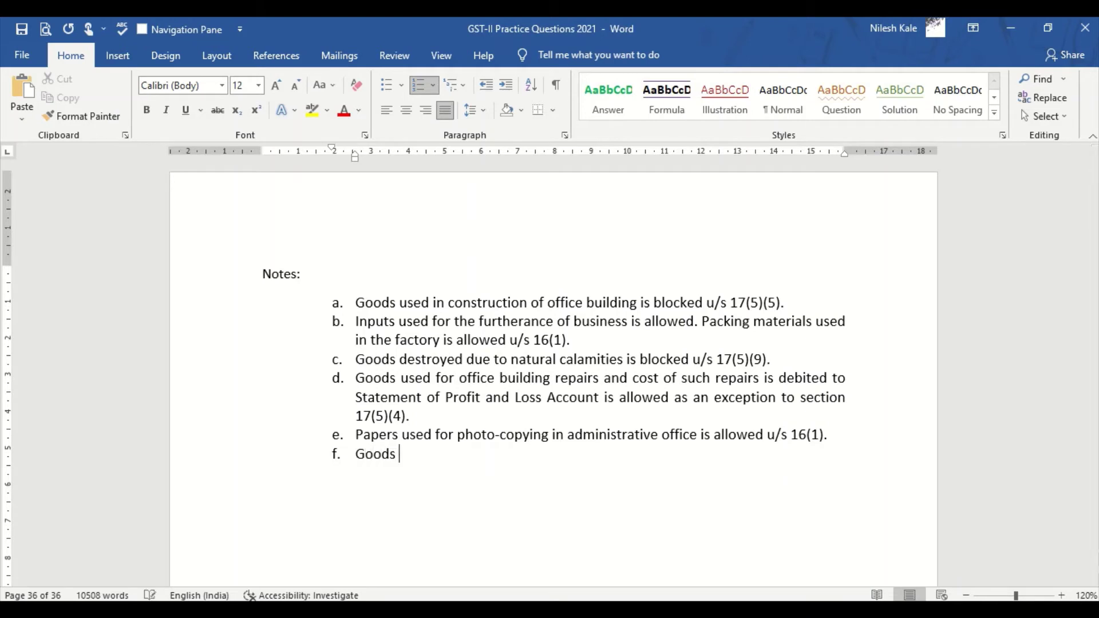
{"action": "type", "text": "given as gift is ab"}
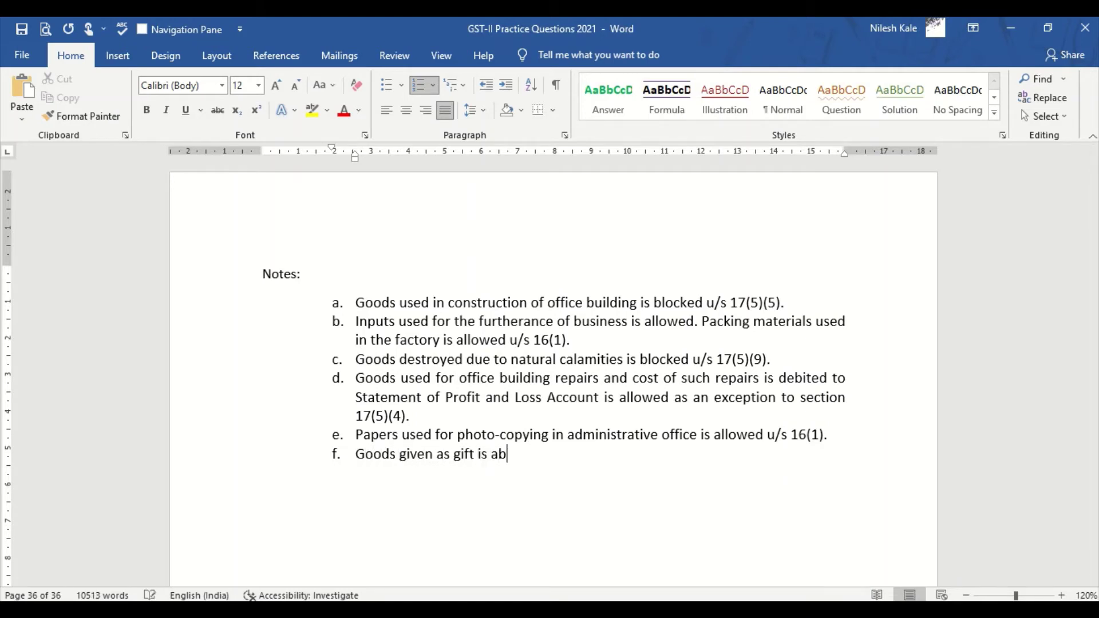
{"action": "key", "text": "BackSpace"}
{"action": "key", "text": "BackSpace"}
{"action": "type", "text": "blocked u/s "}
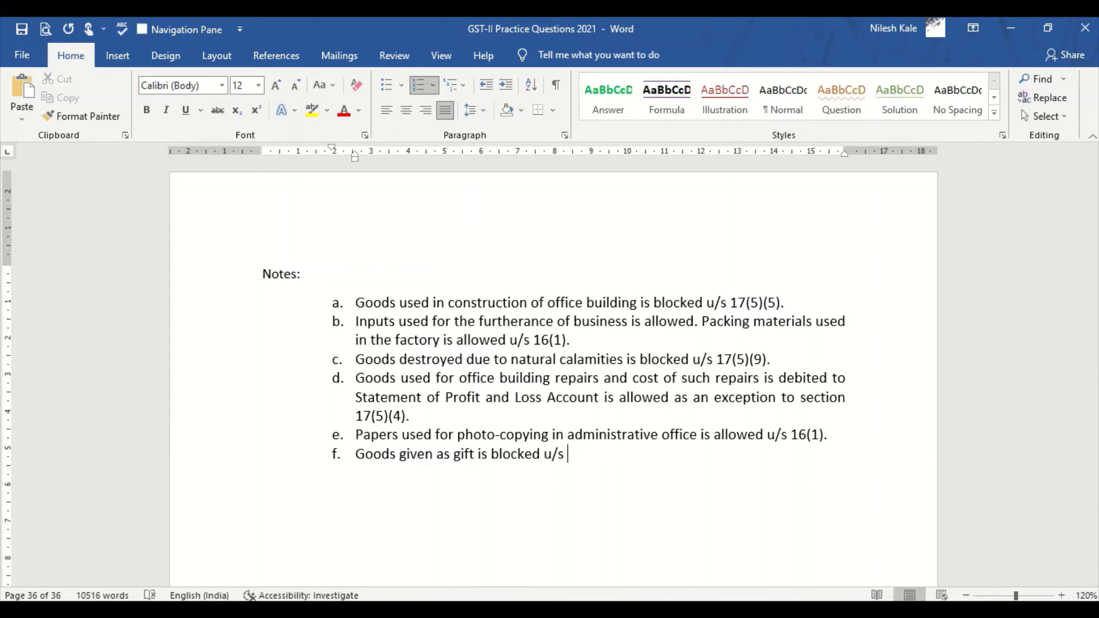
{"action": "type", "text": "17(5)(9)."}
{"action": "key", "text": "Return"}
Switch to Excel, review question item (g) on trucks used for transportation, and enter the label g in G66.
{"action": "key", "text": "alt+Tab"}
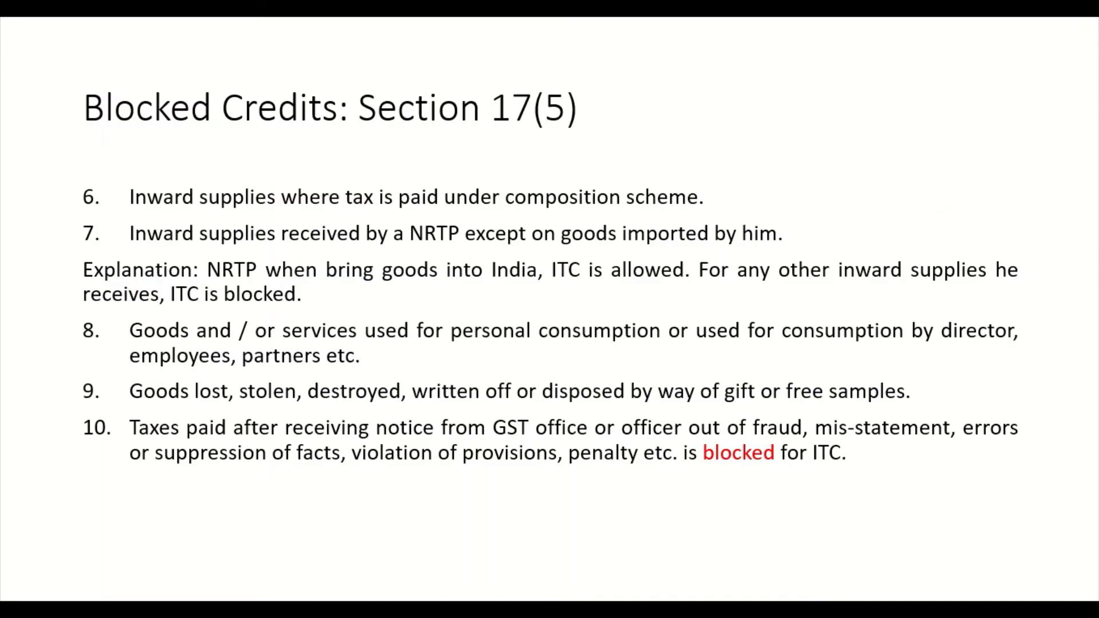
{"action": "key", "text": "alt+Tab"}
{"action": "key", "text": "alt+Tab"}
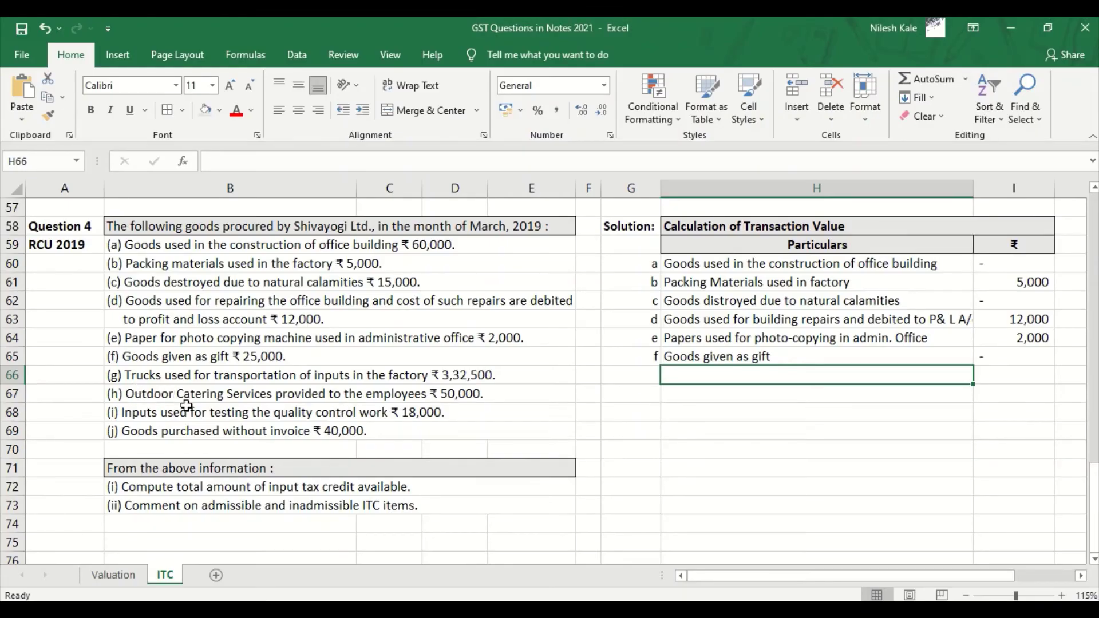
{"action": "left_click", "coordinate": [155, 377]}
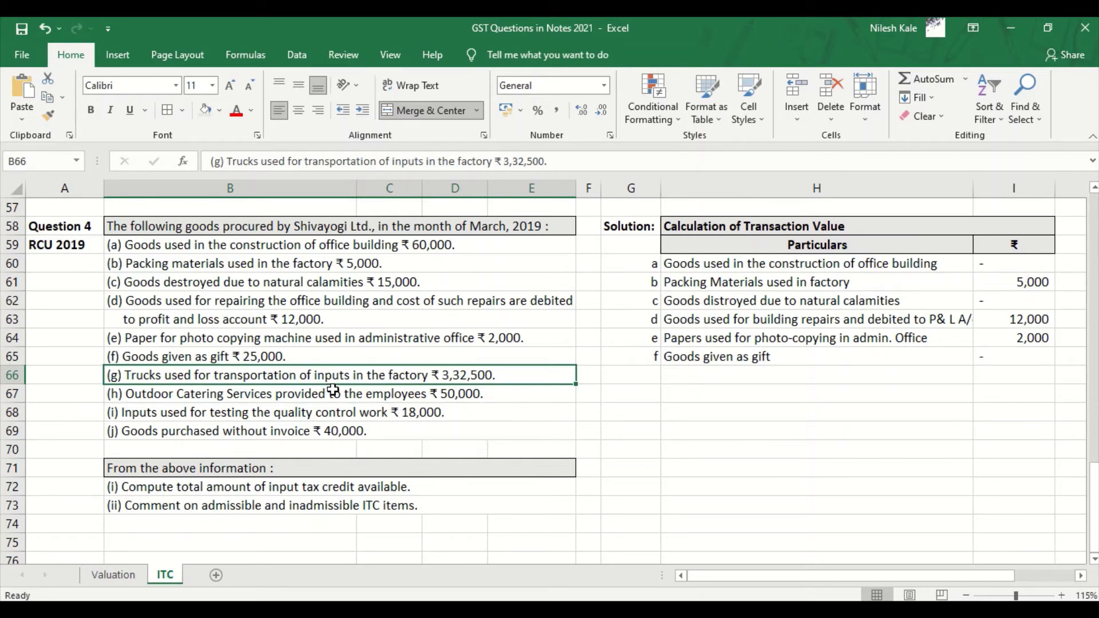
{"action": "left_click", "coordinate": [629, 375]}
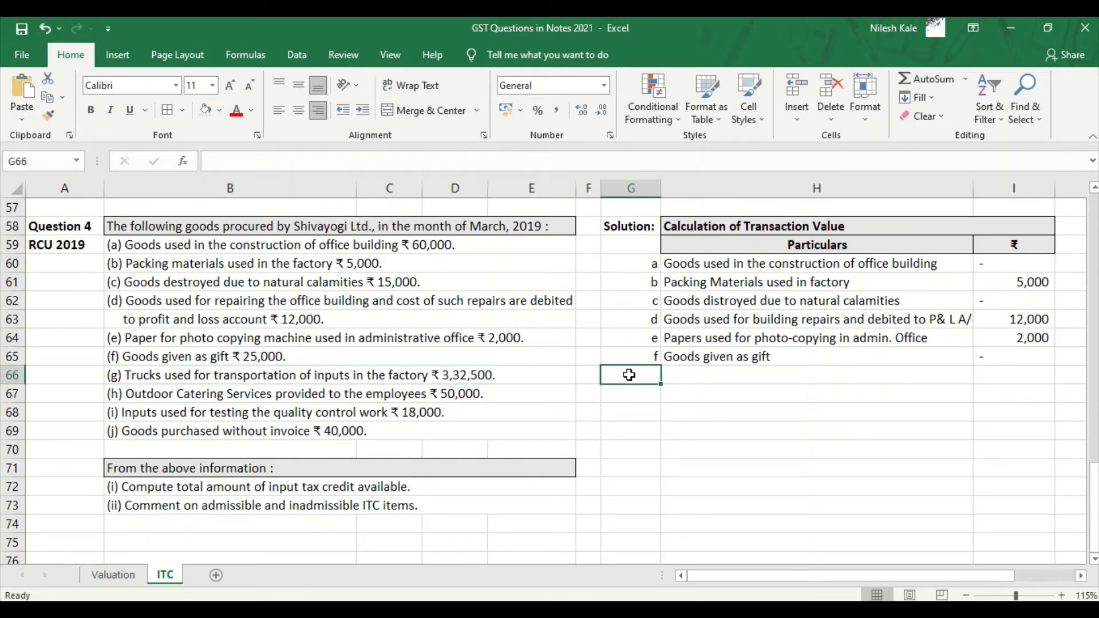
{"action": "type", "text": "g"}
{"action": "key", "text": "Tab"}
Enter "Trucks used for input supplies in the factory" in H66 with the amount 332500 in I66.
{"action": "type", "text": "Trucks used "}
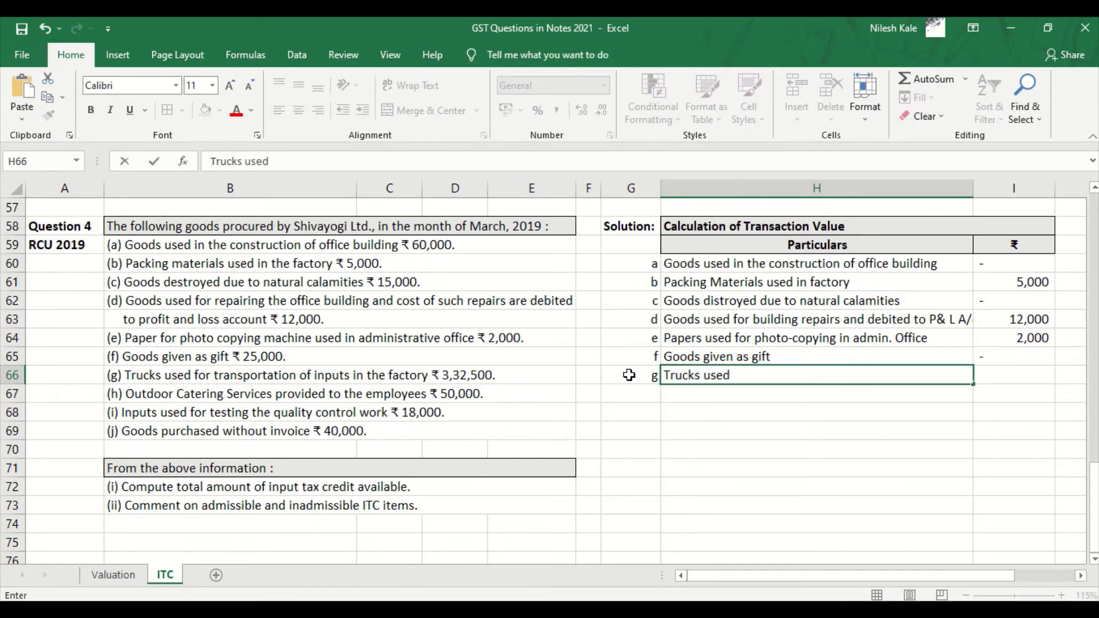
{"action": "type", "text": "for input supplies"}
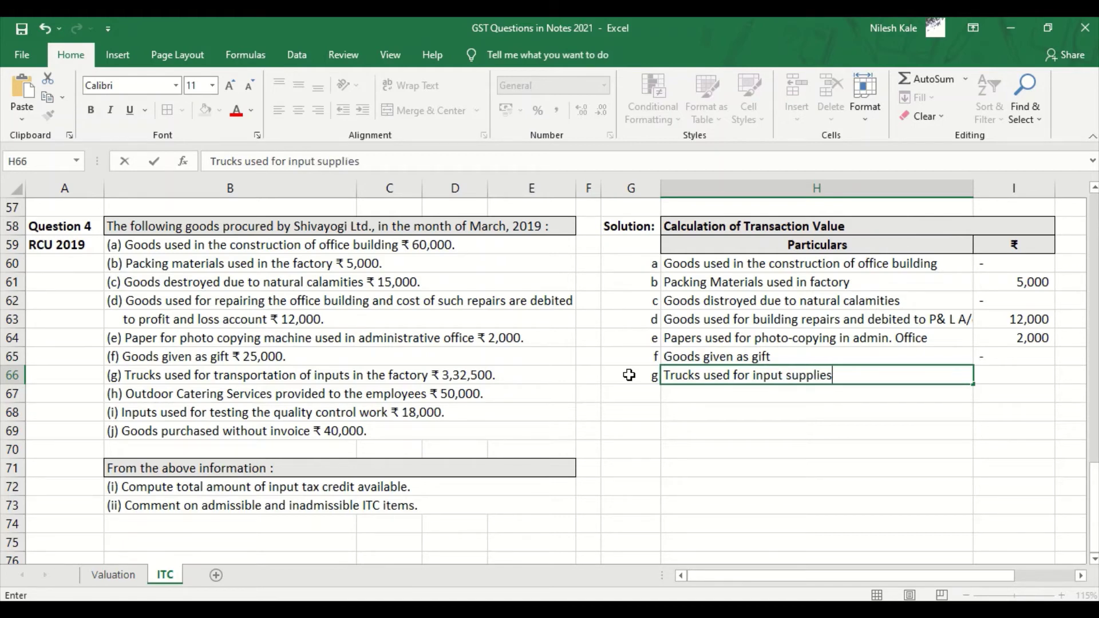
{"action": "type", "text": " in the factory"}
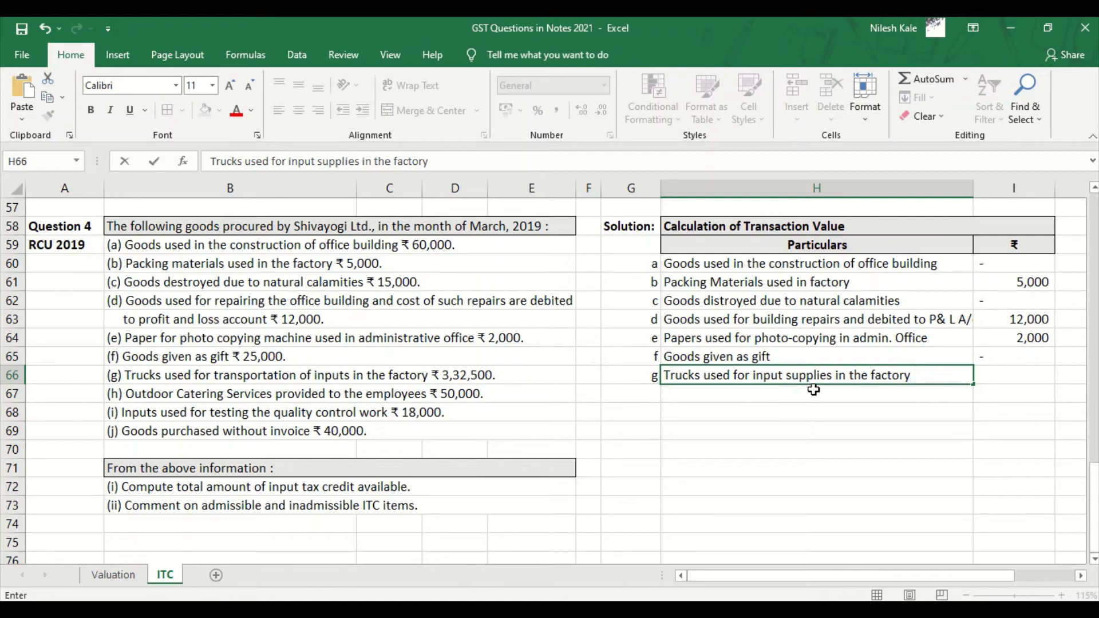
{"action": "left_click", "coordinate": [1015, 371]}
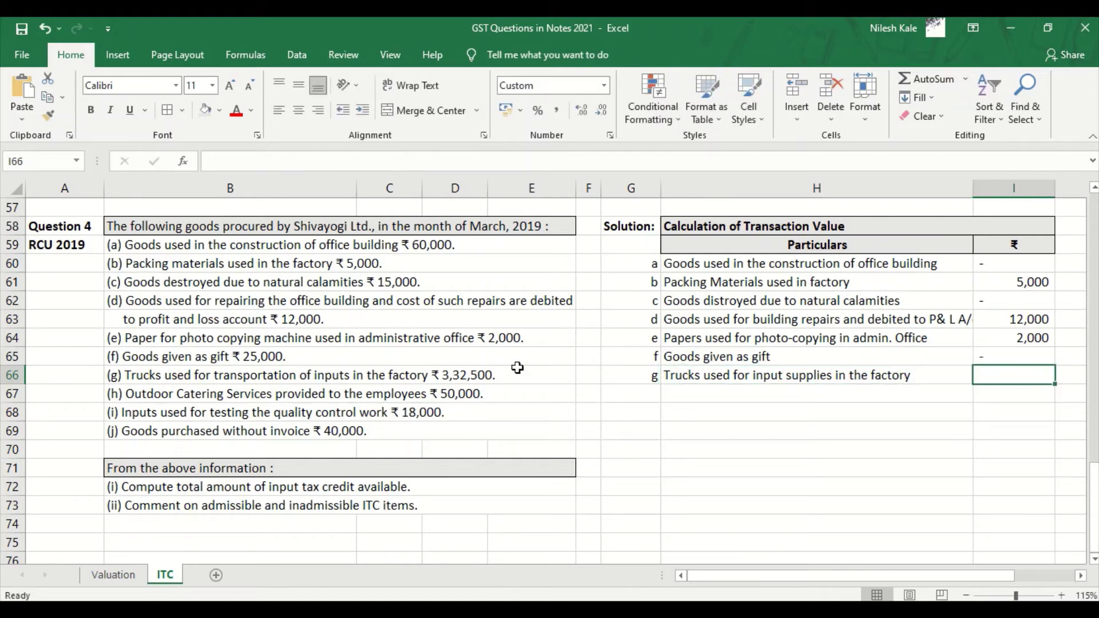
{"action": "type", "text": "3,32,"}
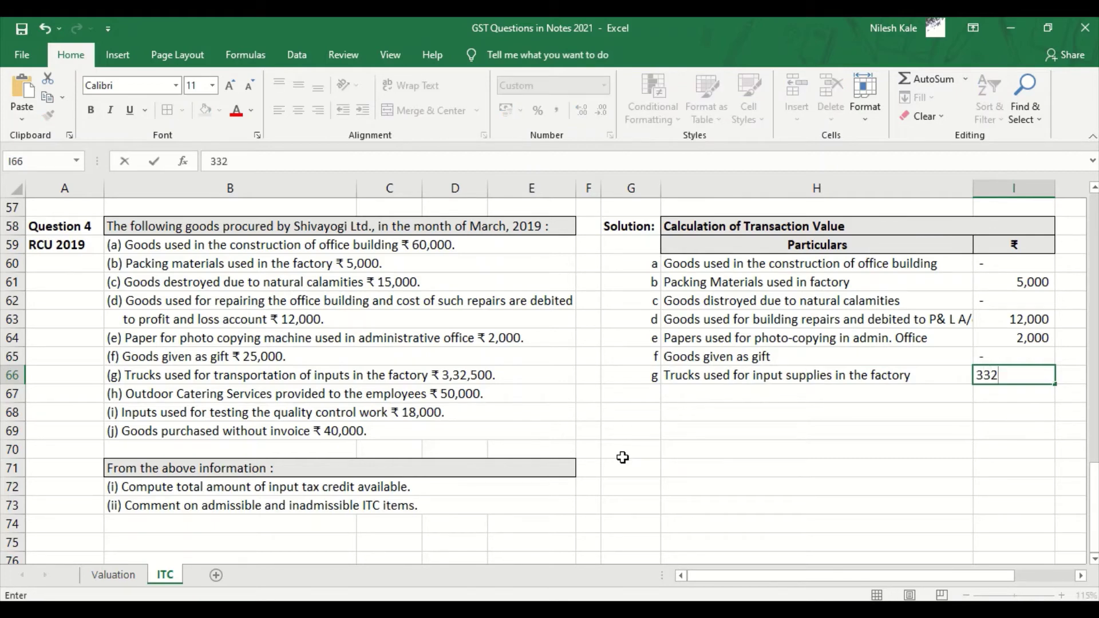
{"action": "type", "text": "500"}
{"action": "key", "text": "Return"}
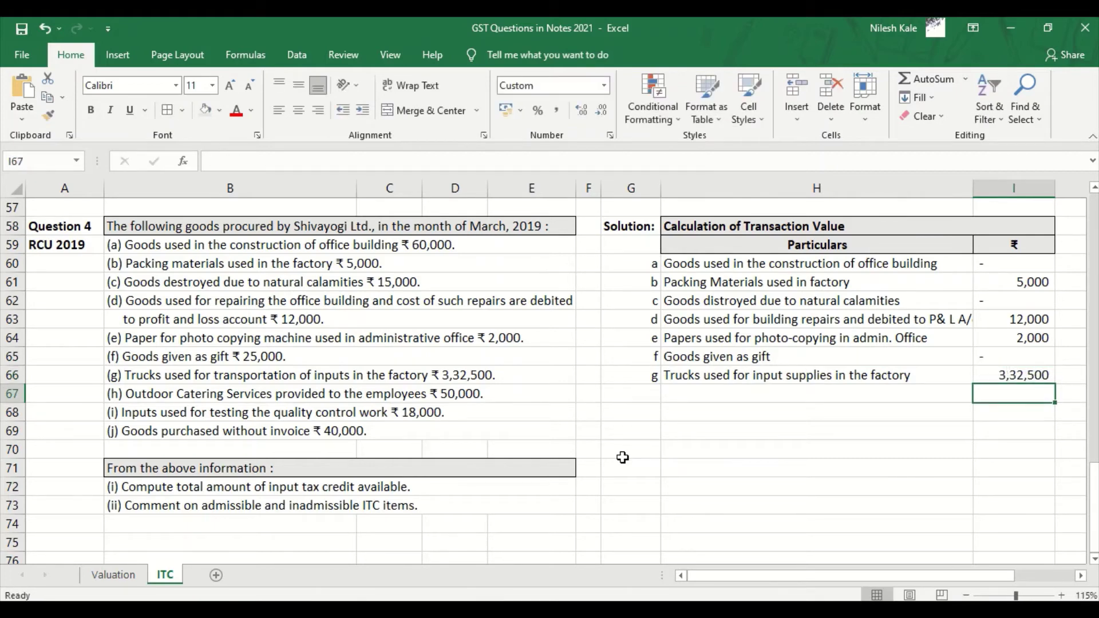
{"action": "key", "text": "Left"}
{"action": "key", "text": "Left"}
Switch to Word and add note g: "Trucks used for transportation of inputs in the factory is allowed as an exception to the section 17(5)(1).".
{"action": "key", "text": "alt+Tab"}
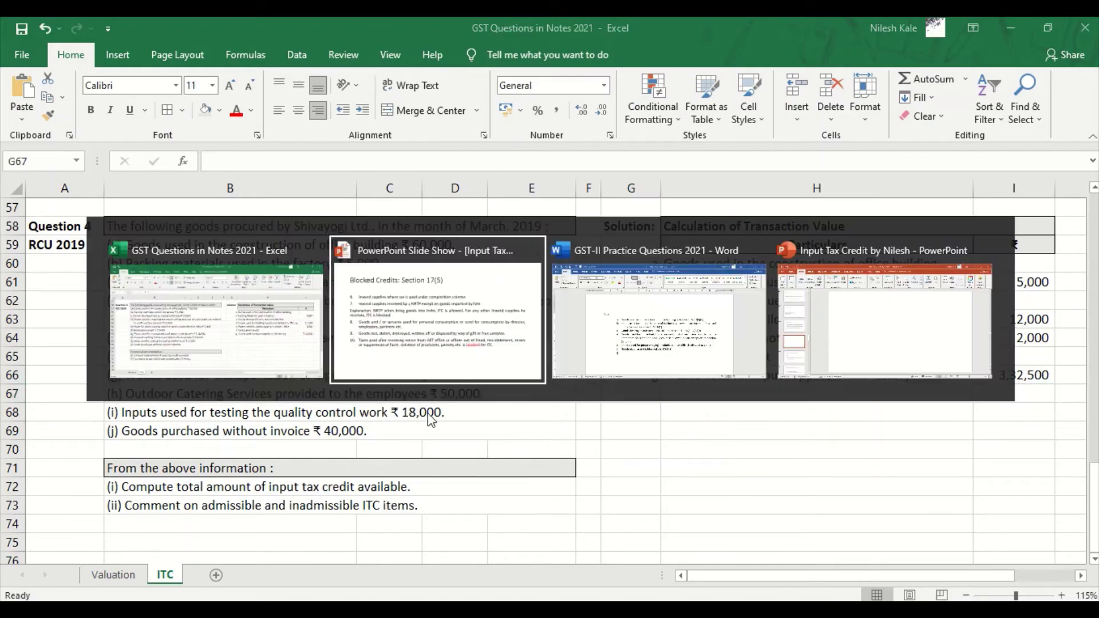
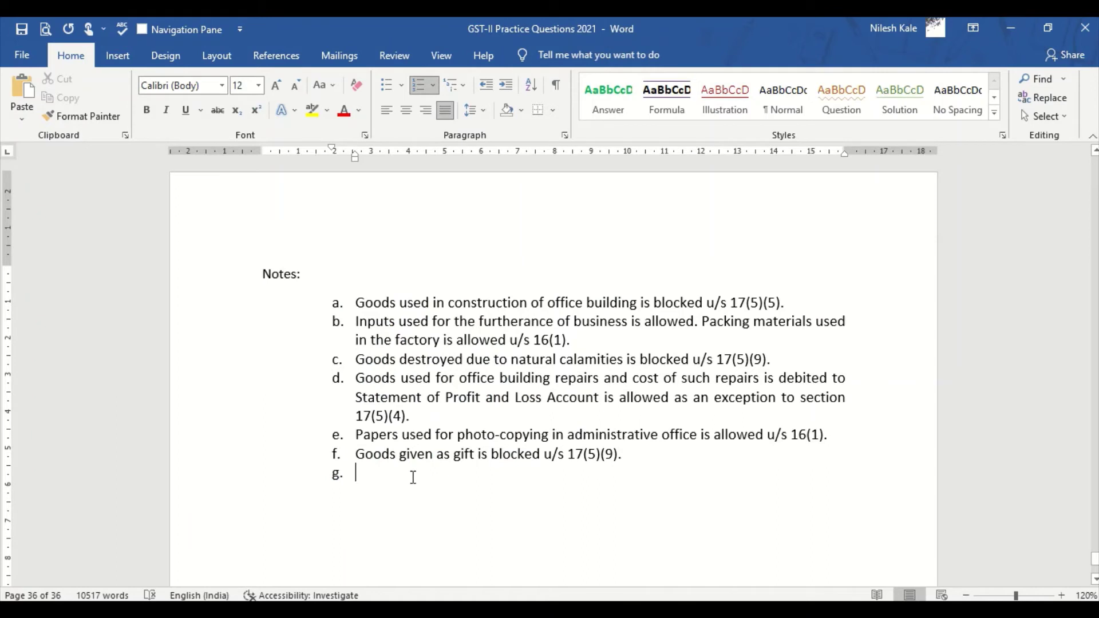
{"action": "type", "text": "Trucks use"}
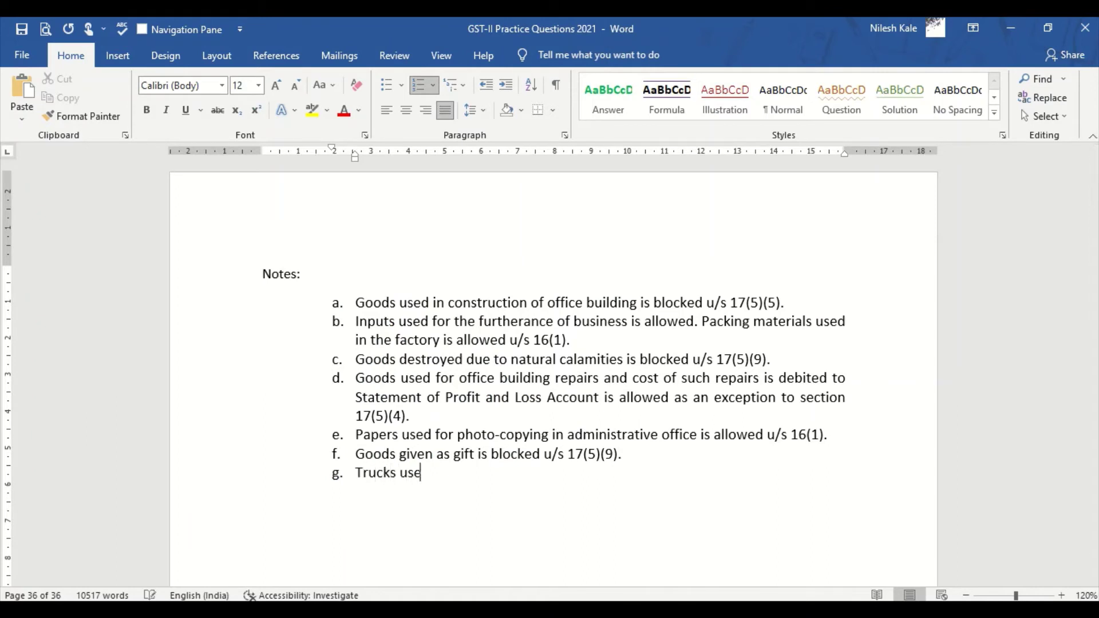
{"action": "type", "text": "d for transportation of inputs in "}
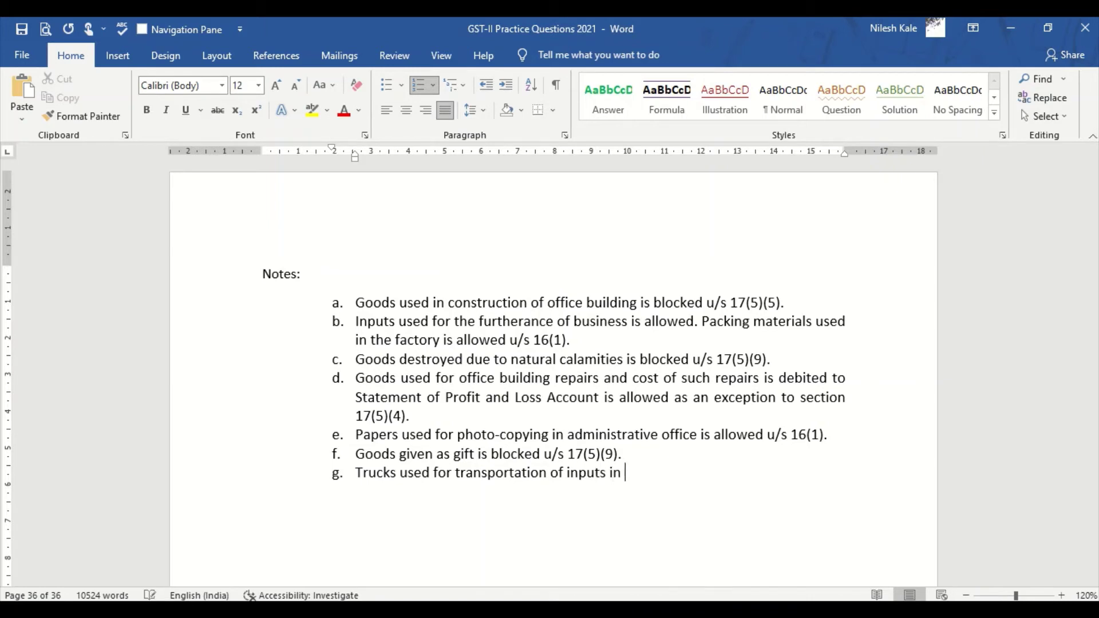
{"action": "type", "text": "the factory"}
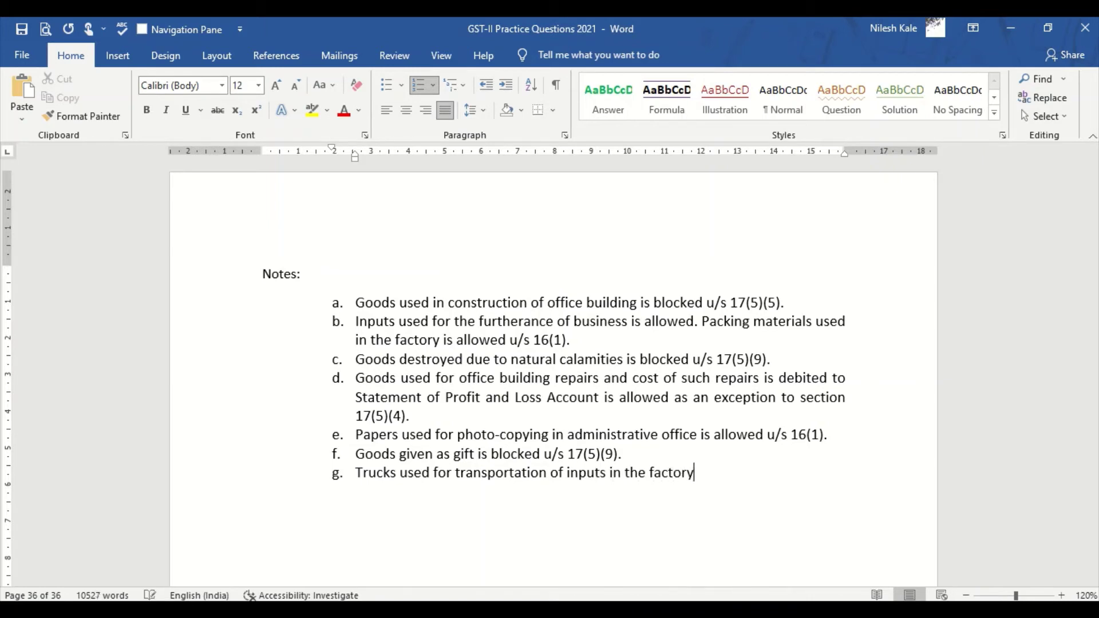
{"action": "type", "text": " is allowed u/d"}
{"action": "key", "text": "BackSpace"}
{"action": "key", "text": "BackSpace"}
{"action": "key", "text": "BackSpace"}
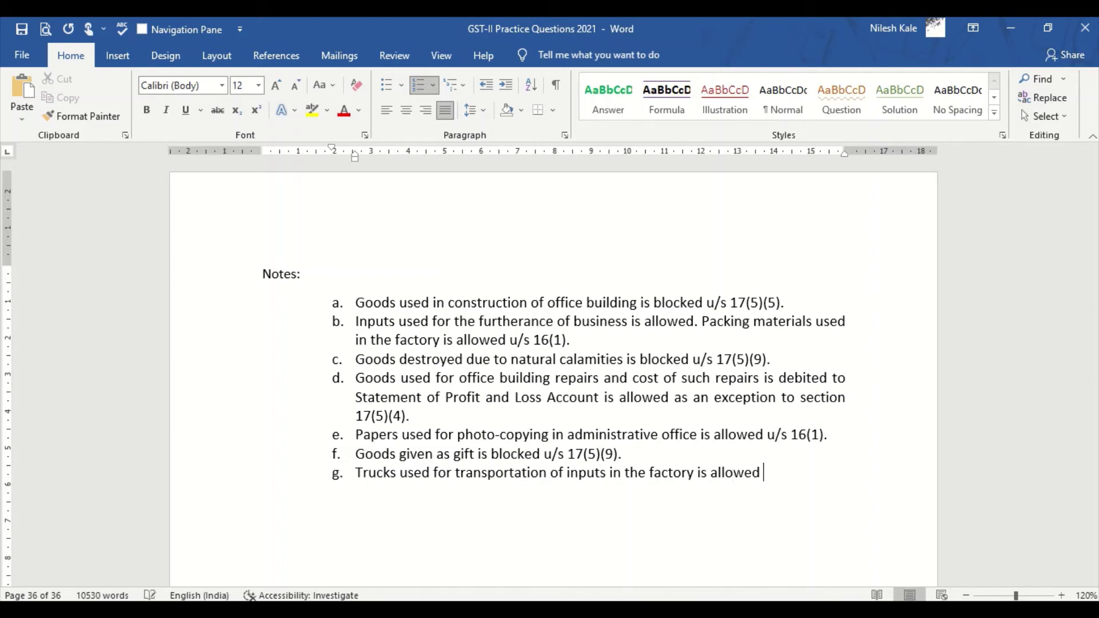
{"action": "type", "text": "as an exceptio"}
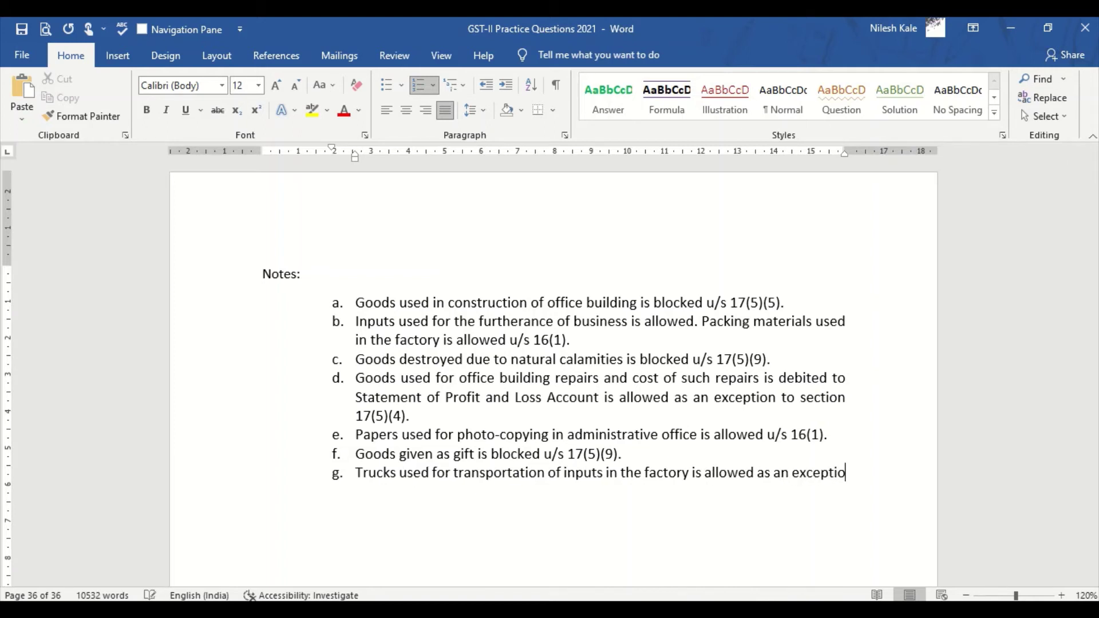
{"action": "type", "text": "n to the "}
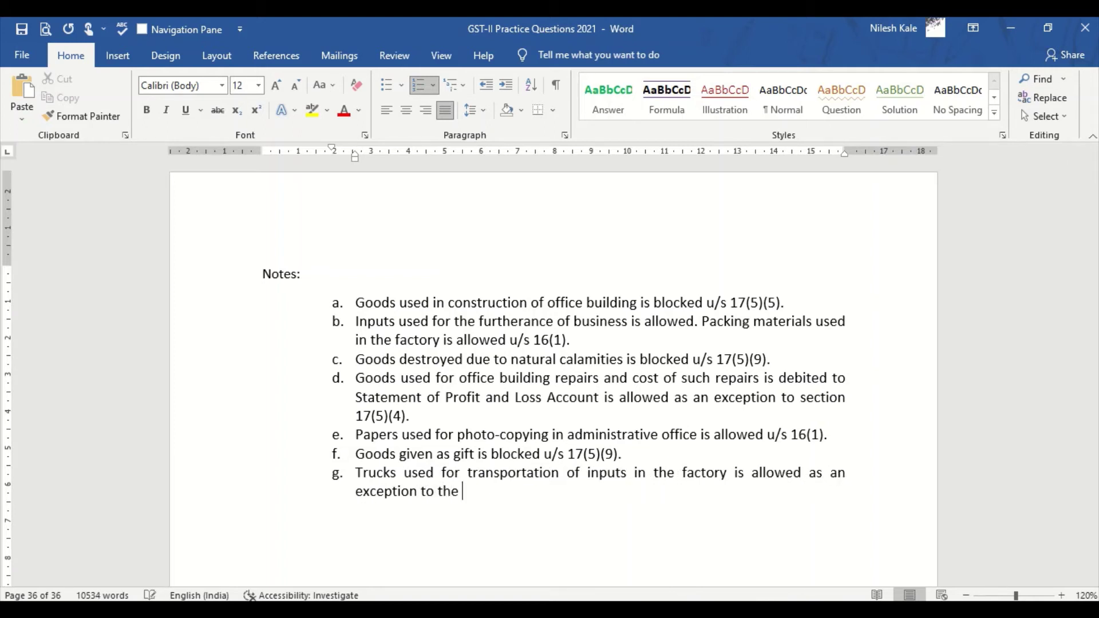
{"action": "type", "text": "section 17(5"}
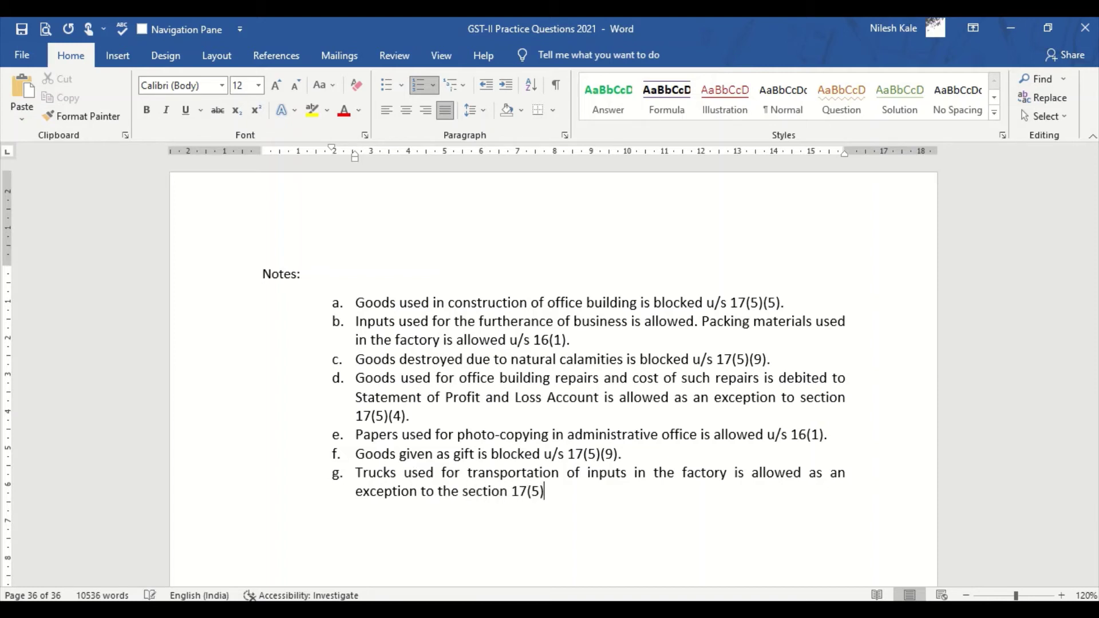
{"action": "type", "text": ")(1)."}
{"action": "key", "text": "Return"}
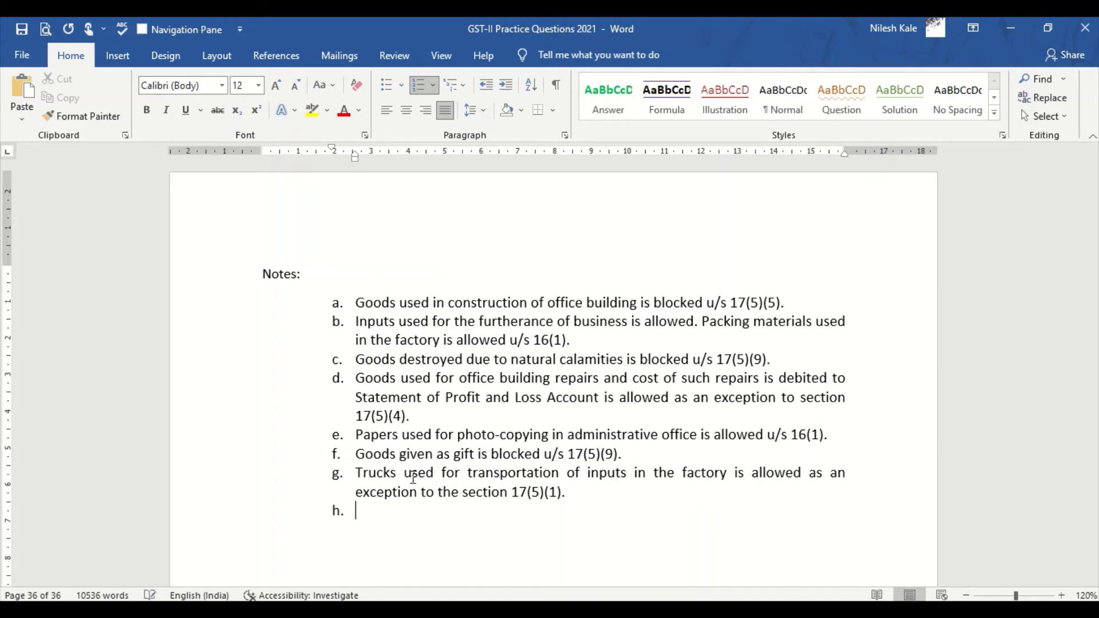
Switch to Excel, review question item (h) on outdoor catering services, and enter the label h in G67.
{"action": "key", "text": "alt+Tab"}
{"action": "left_click", "coordinate": [259, 395]}
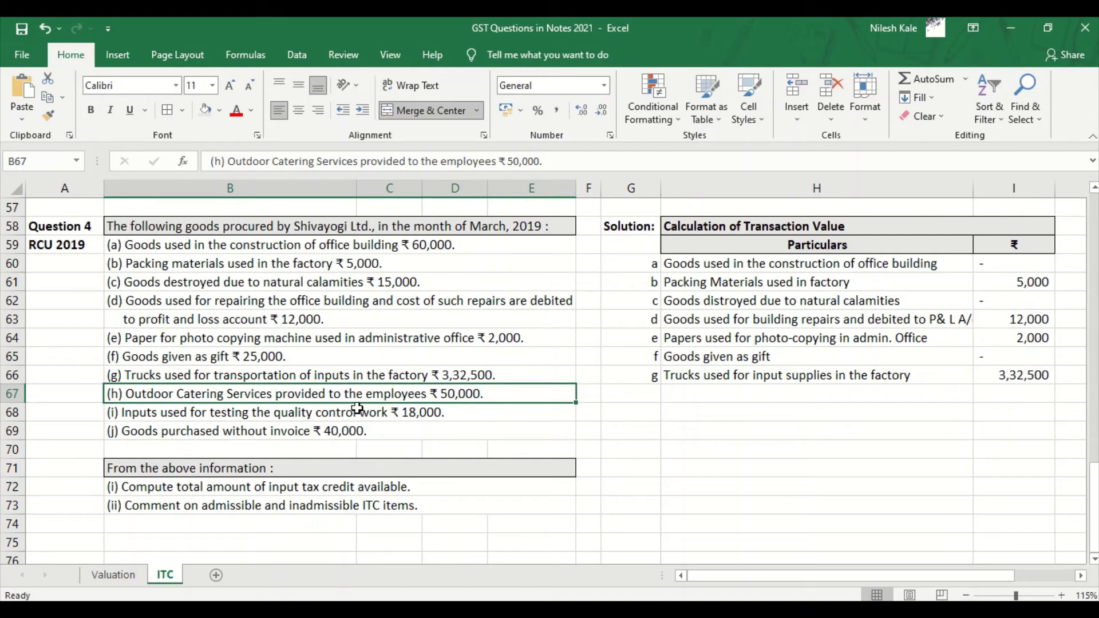
{"action": "left_click", "coordinate": [615, 396]}
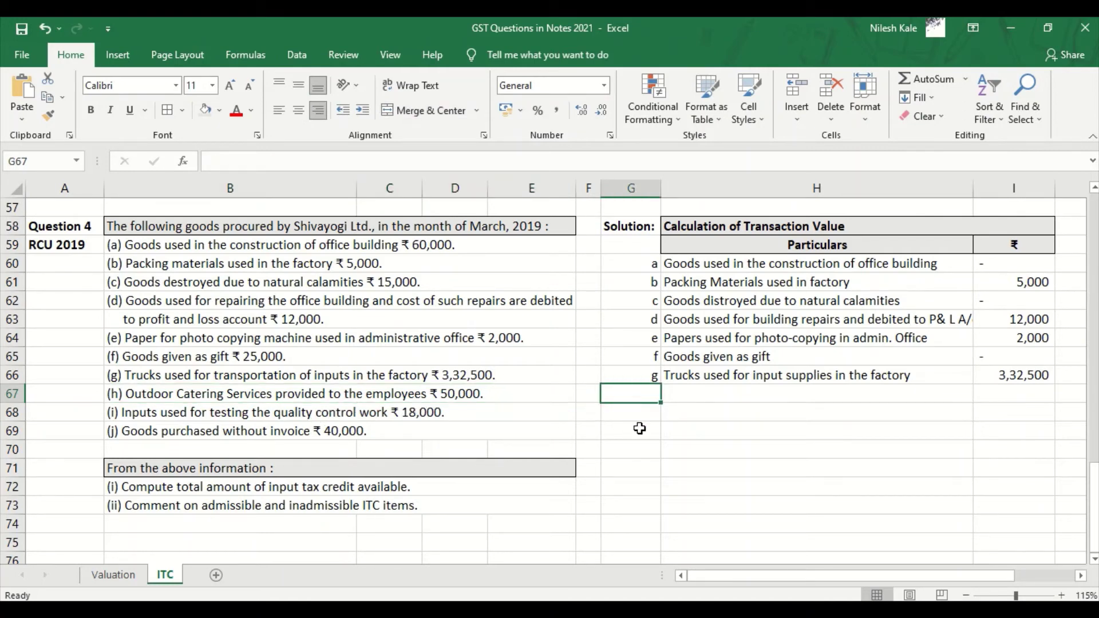
{"action": "type", "text": "h"}
{"action": "key", "text": "Tab"}
Enter "Outdoor catering service provided to the employees" as the particulars in H67.
{"action": "type", "text": "O"}
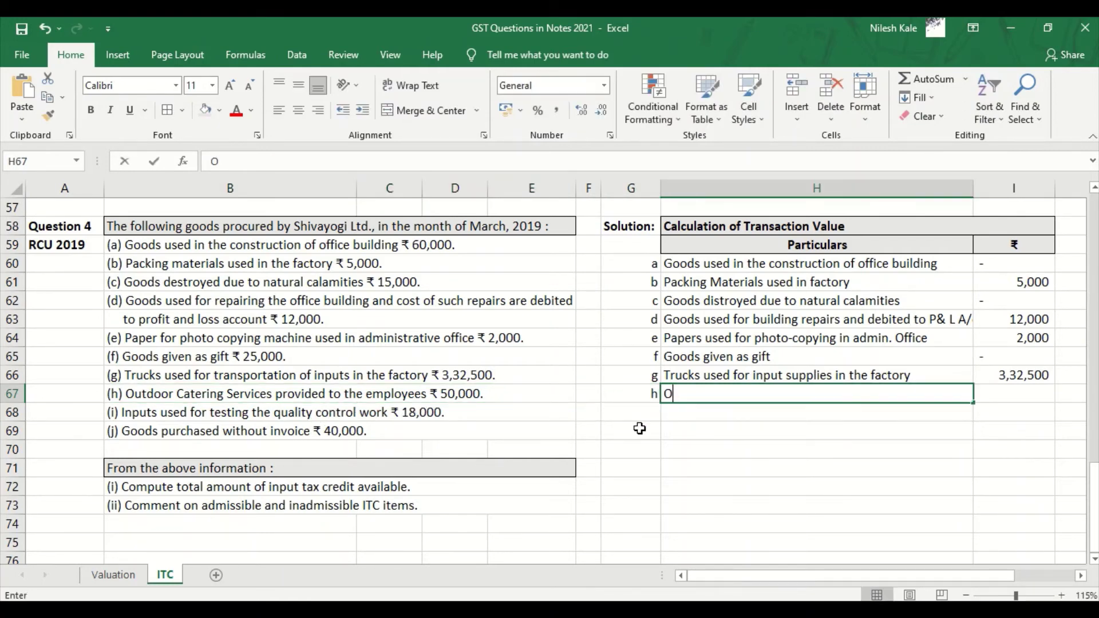
{"action": "type", "text": "utdoor "}
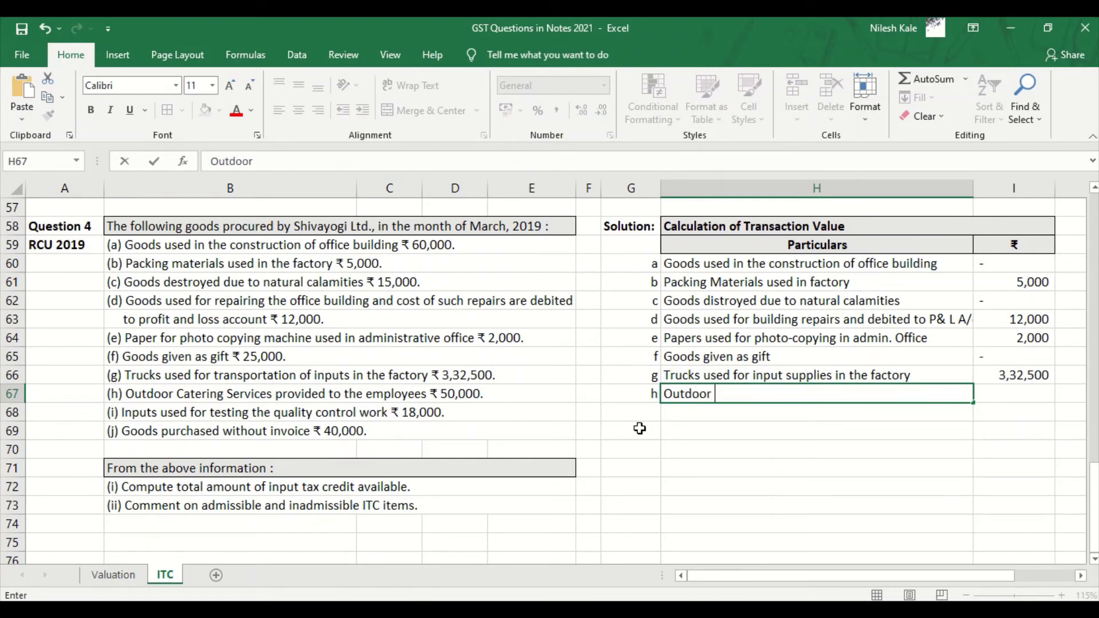
{"action": "type", "text": "catering"}
{"action": "key", "text": "BackSpace"}
{"action": "key", "text": "BackSpace"}
{"action": "type", "text": "s"}
{"action": "key", "text": "BackSpace"}
{"action": "type", "text": "ng servie"}
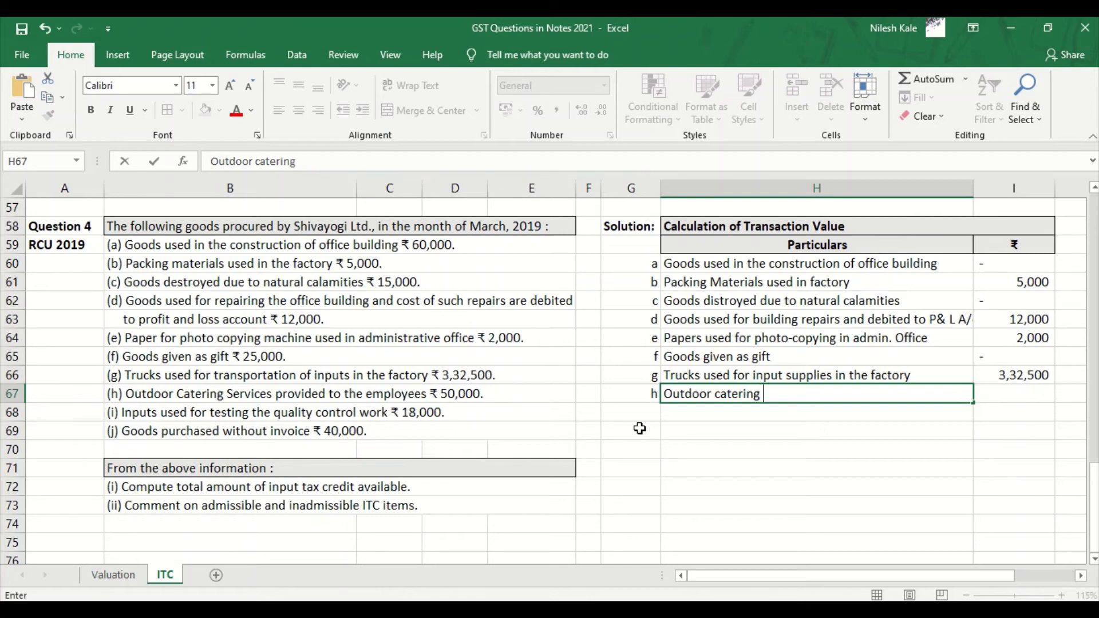
{"action": "key", "text": "BackSpace"}
{"action": "type", "text": "ce is"}
{"action": "key", "text": "BackSpace"}
{"action": "key", "text": "BackSpace"}
{"action": "type", "text": "provided"}
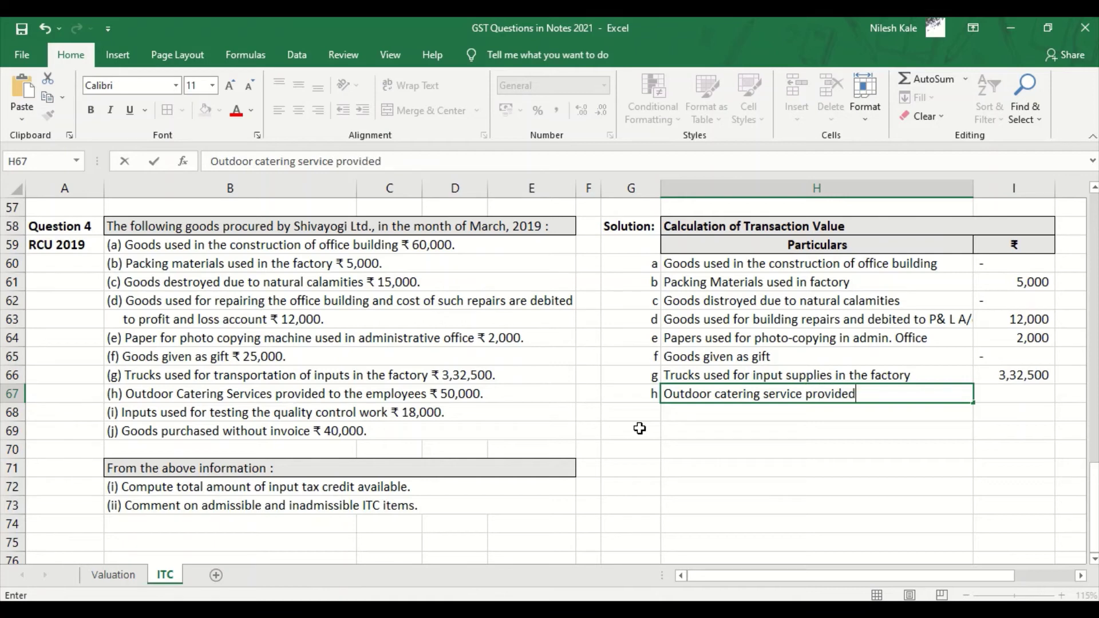
{"action": "type", "text": " to the employees"}
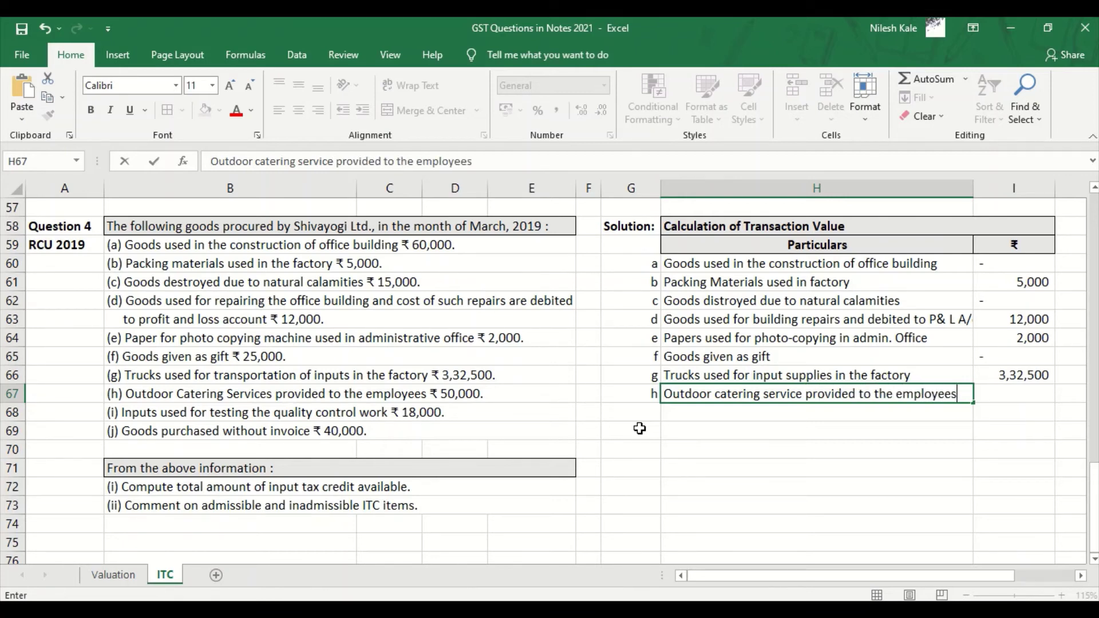
Enter 0 in I67 as the amount for the outdoor catering service.
{"action": "key", "text": "Tab"}
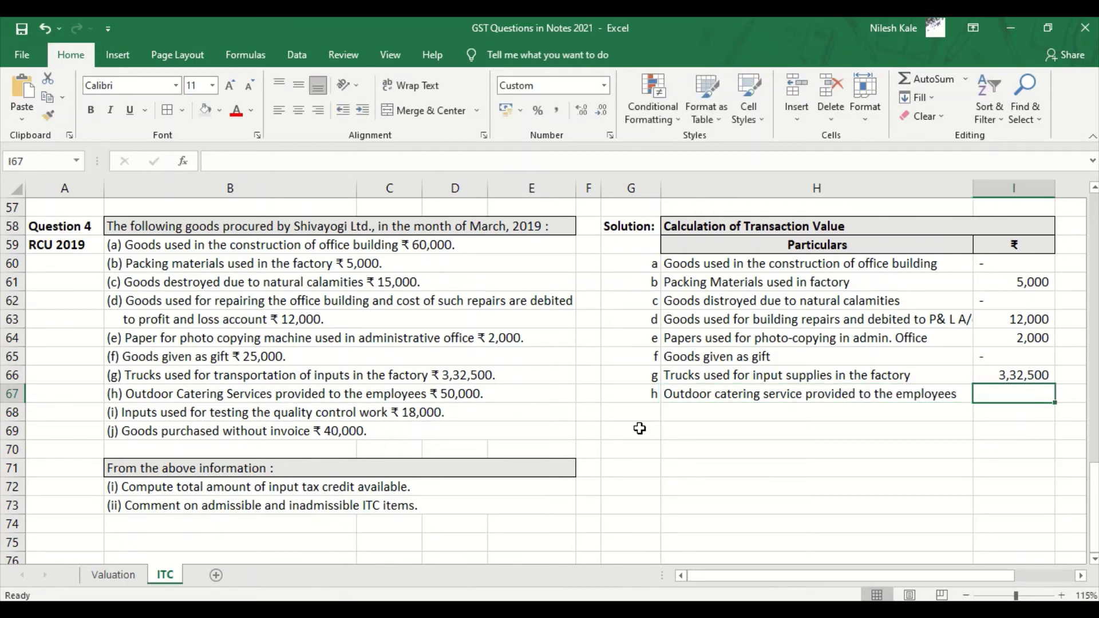
{"action": "type", "text": "0"}
{"action": "key", "text": "Return"}
Switch to the PowerPoint slide show and review the Section 17(5) rule and explanation on outdoor catering.
{"action": "key", "text": "alt+Tab"}
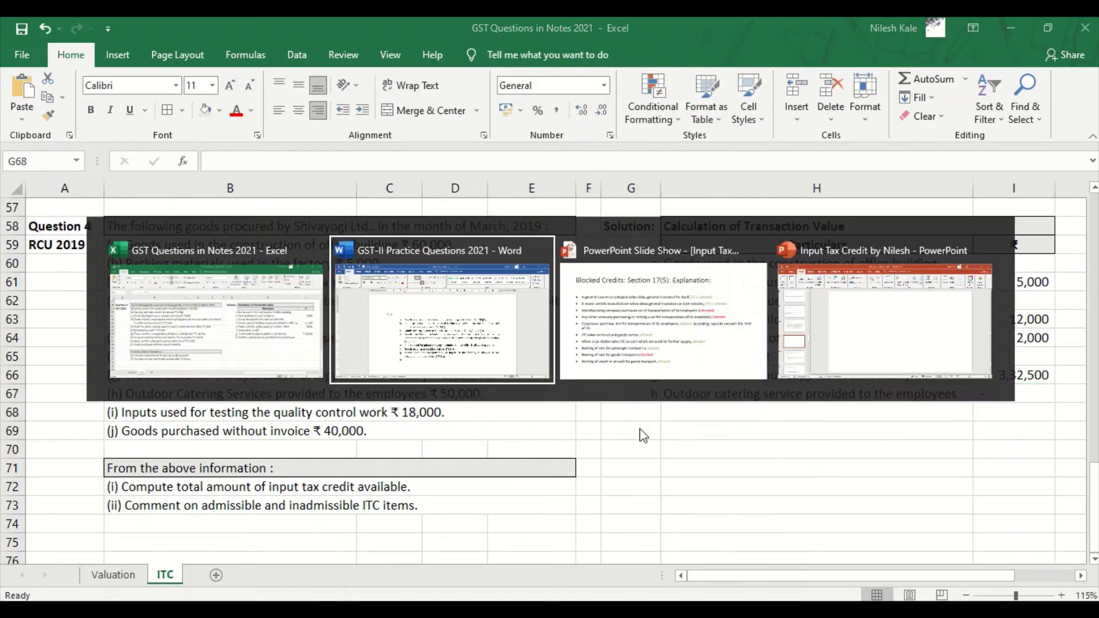
{"action": "key", "text": "alt+Tab"}
{"action": "key", "text": "Left"}
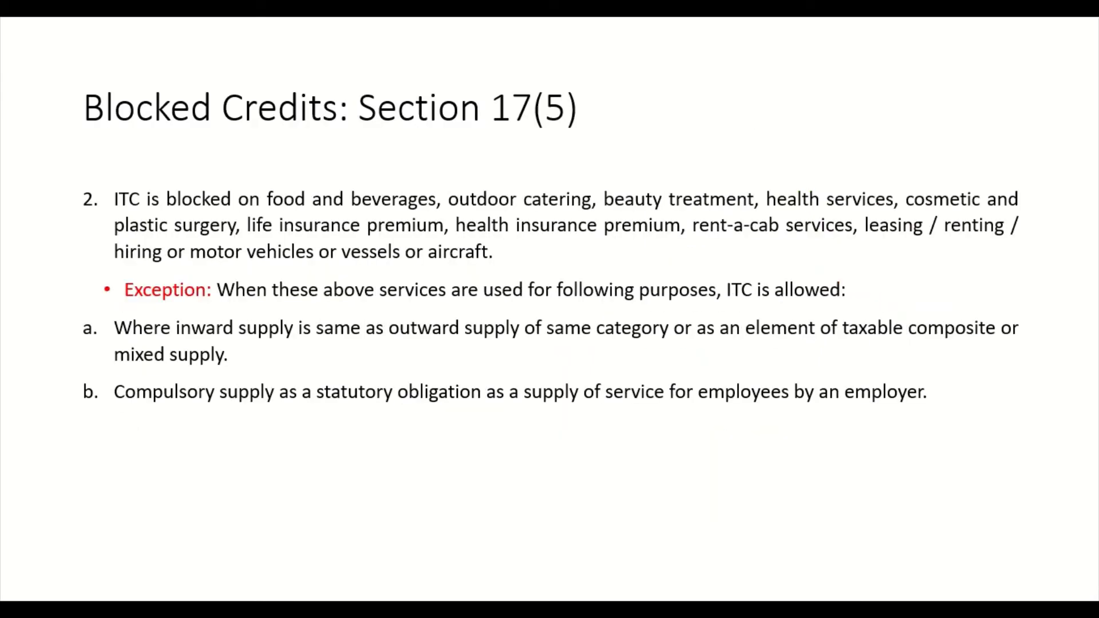
{"action": "key", "text": "Right"}
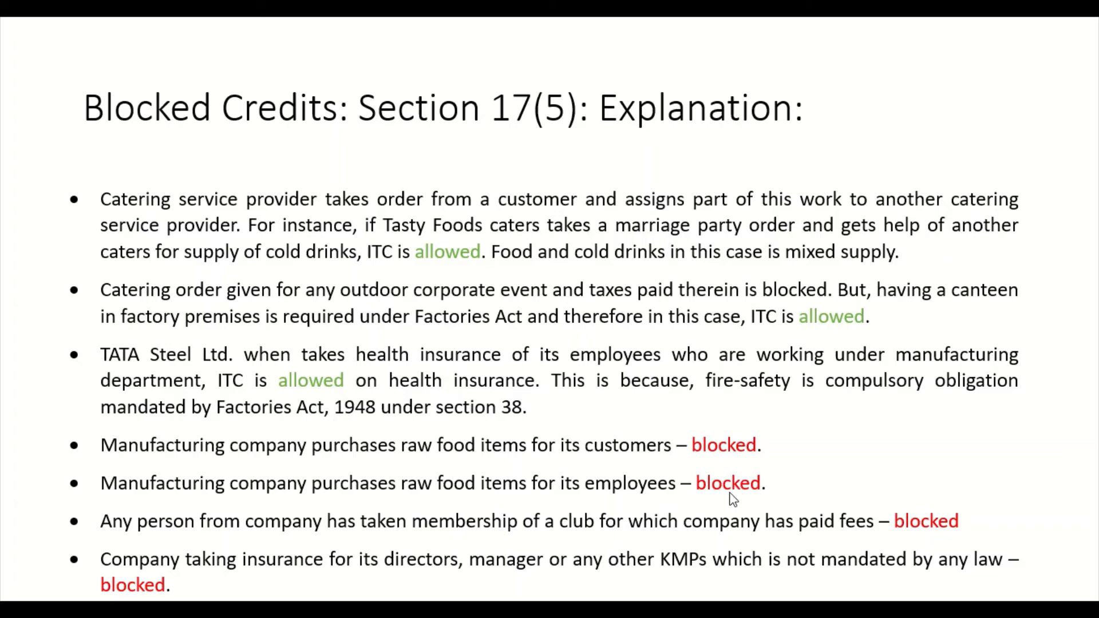
Switch to Word, add note h: "Outdoor catering service provided to the employees is blocked u/s 17(5)(2).", and check the clause number against the slide show.
{"action": "key", "text": "alt+Tab"}
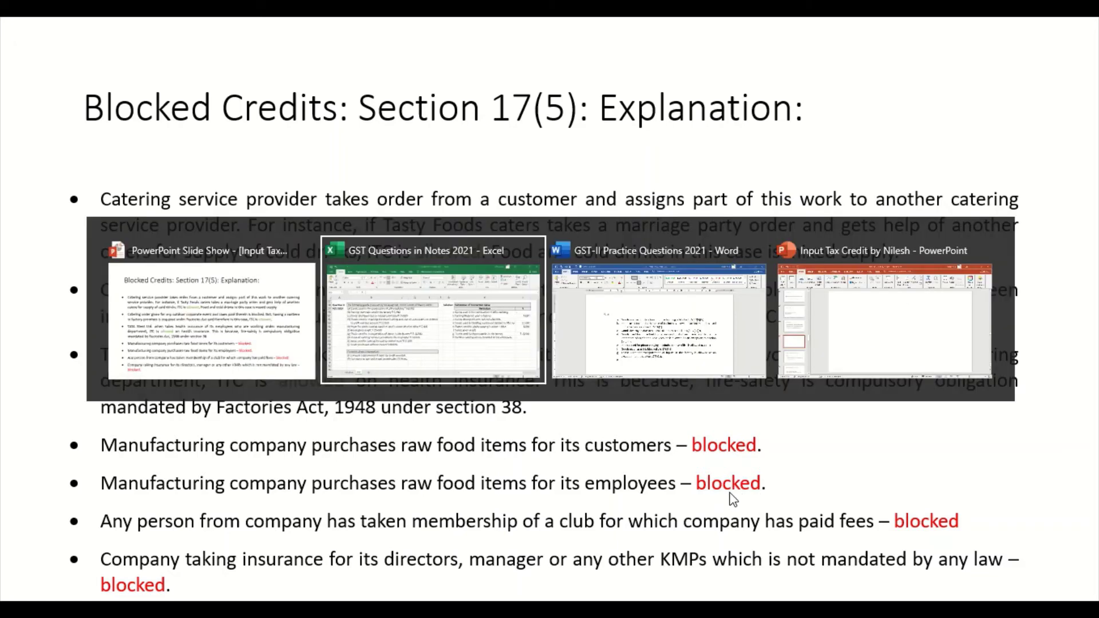
{"action": "key", "text": "alt+Tab"}
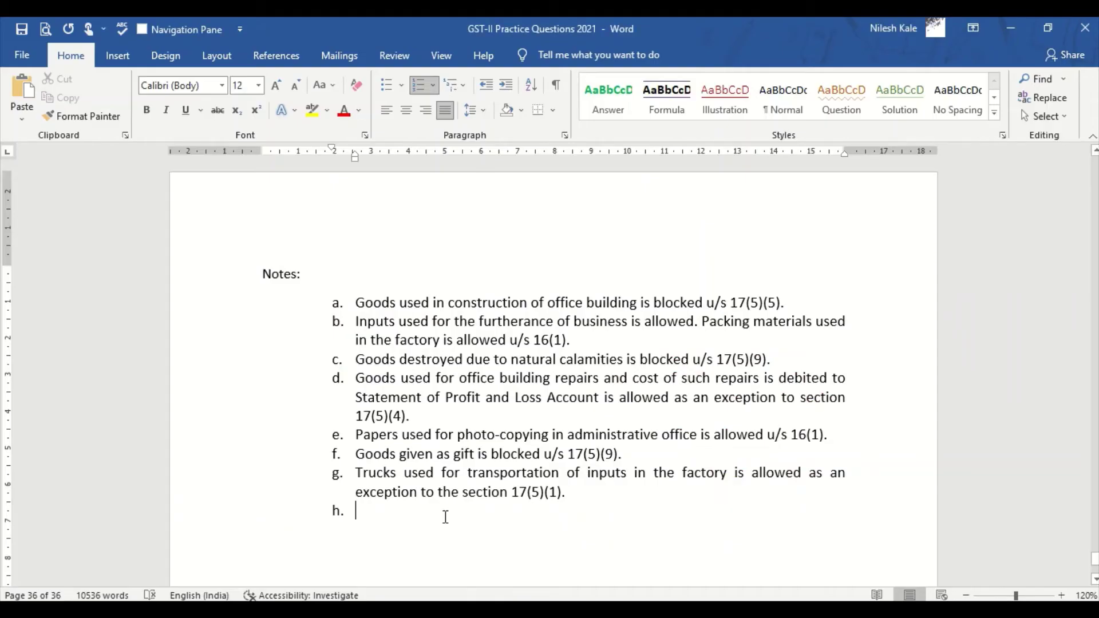
{"action": "type", "text": "Outf"}
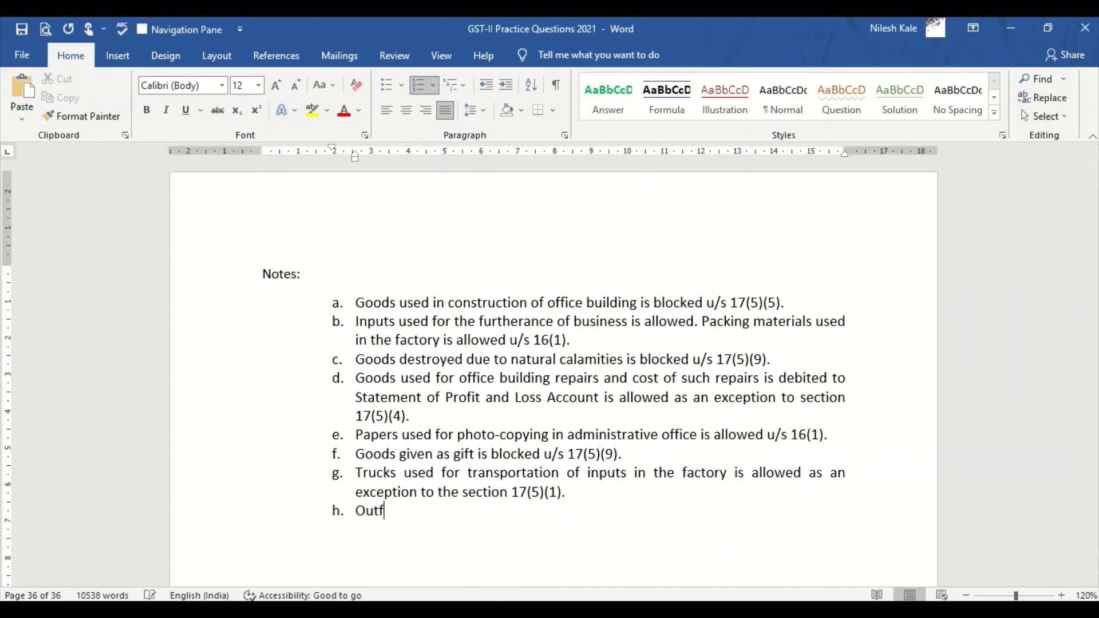
{"action": "key", "text": "BackSpace"}
{"action": "type", "text": "door c"}
{"action": "type", "text": "atering se"}
{"action": "type", "text": "rvice provi"}
{"action": "type", "text": "ces"}
{"action": "key", "text": "BackSpace"}
{"action": "key", "text": "BackSpace"}
{"action": "key", "text": "BackSpace"}
{"action": "type", "text": "ded to the employees is bloced"}
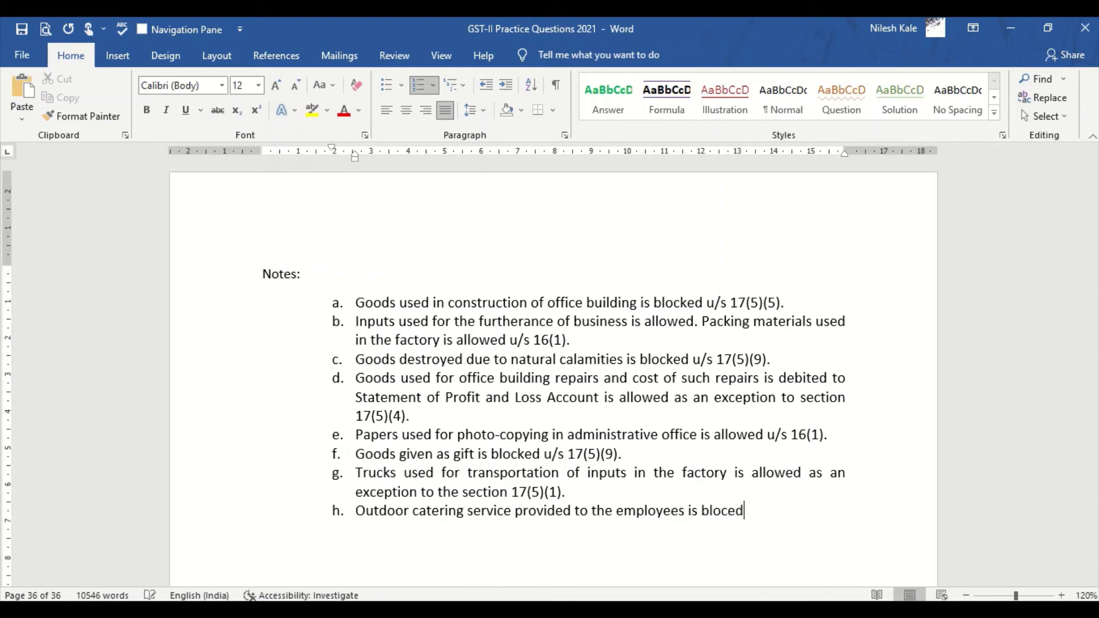
{"action": "key", "text": "BackSpace"}
{"action": "key", "text": "BackSpace"}
{"action": "type", "text": "ked u/s 17(5)(2)."}
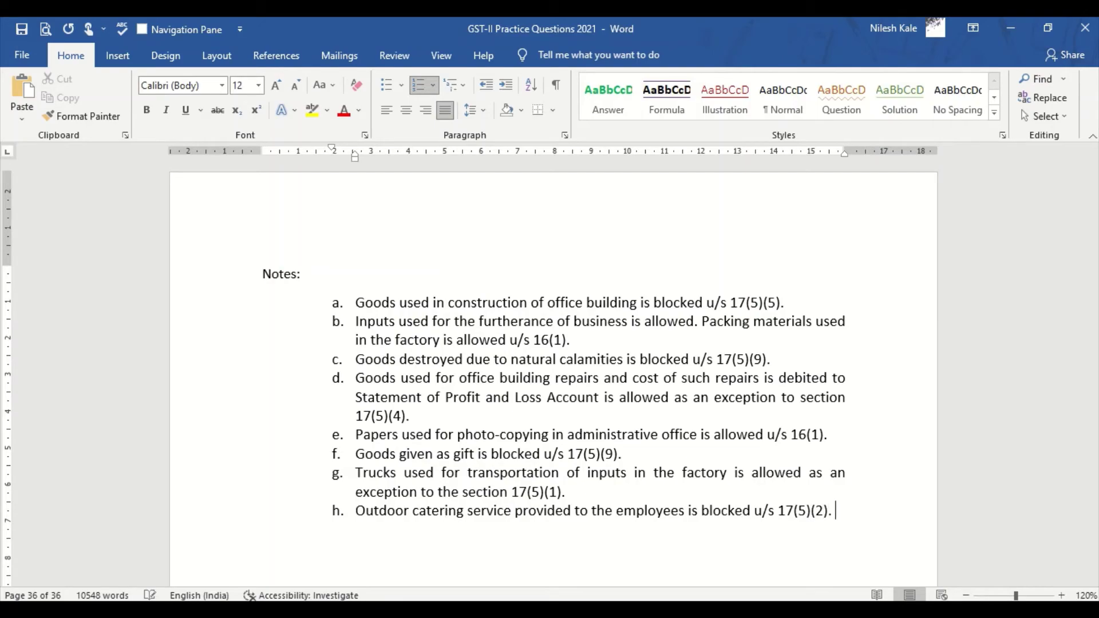
{"action": "key", "text": "alt+Tab"}
{"action": "key", "text": "Left"}
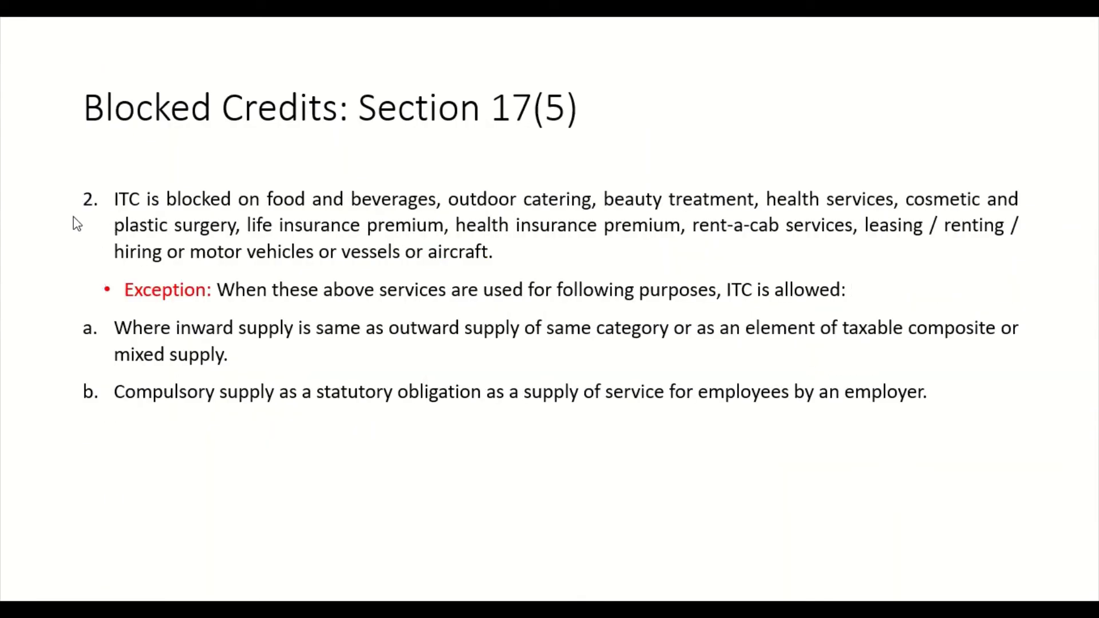
Switch to Excel, review question item (i) on quality control inputs, and enter the label i in G68.
{"action": "key", "text": "alt+Tab"}
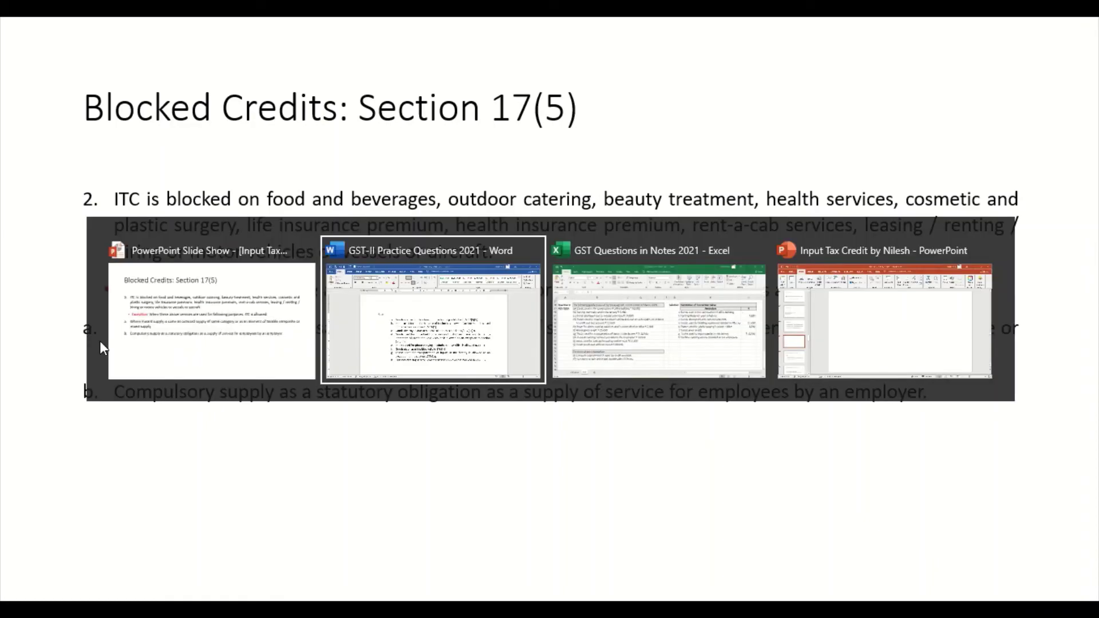
{"action": "key", "text": "alt+Tab"}
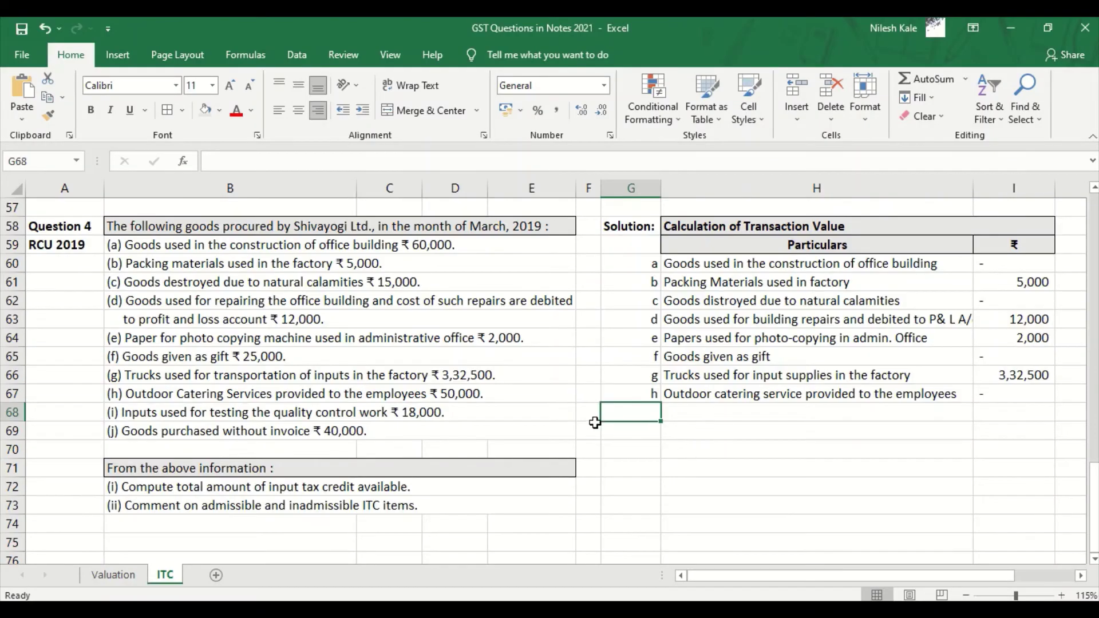
{"action": "left_click", "coordinate": [164, 415]}
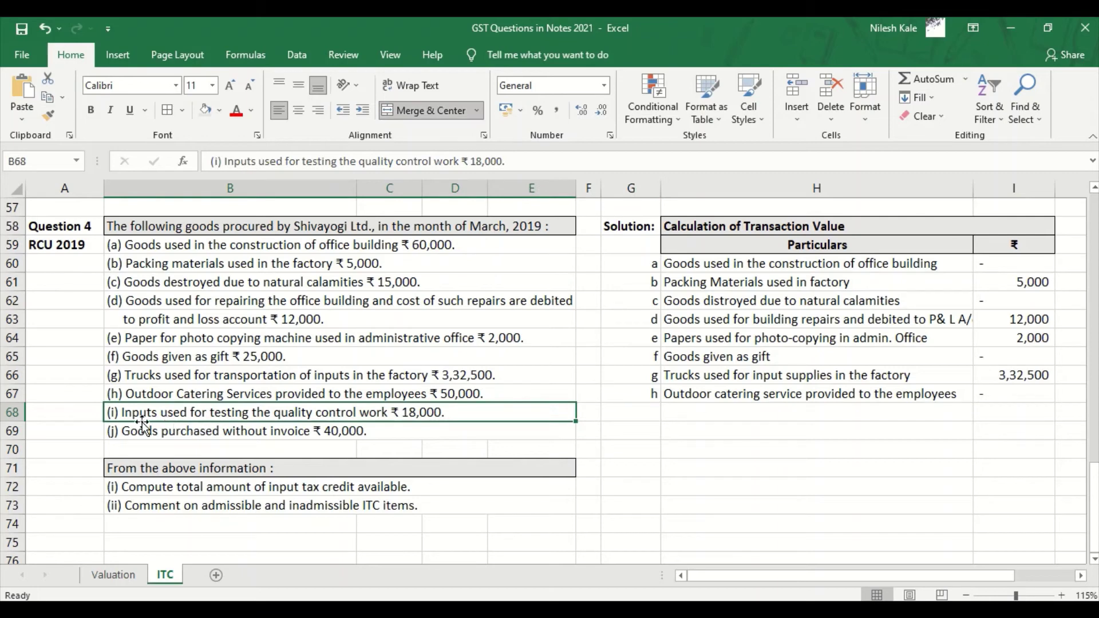
{"action": "left_click", "coordinate": [646, 415]}
{"action": "type", "text": "i"}
{"action": "key", "text": "Tab"}
Enter "Inputs used for testing the quality control work" in H68 with the amount 18000 in I68.
{"action": "type", "text": "Inp"}
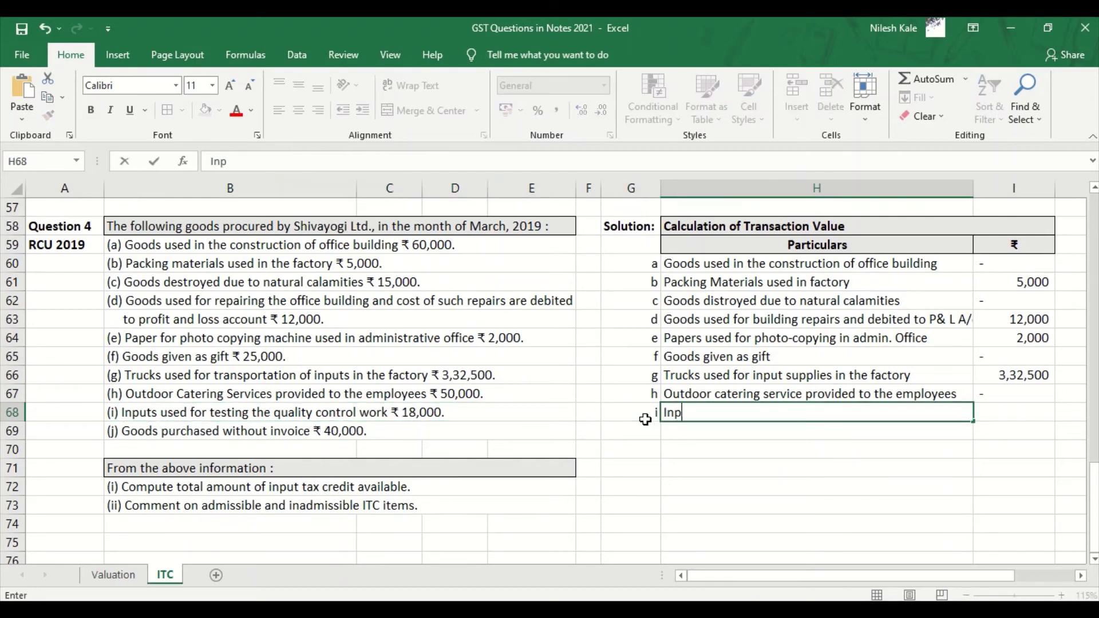
{"action": "type", "text": "uts used "}
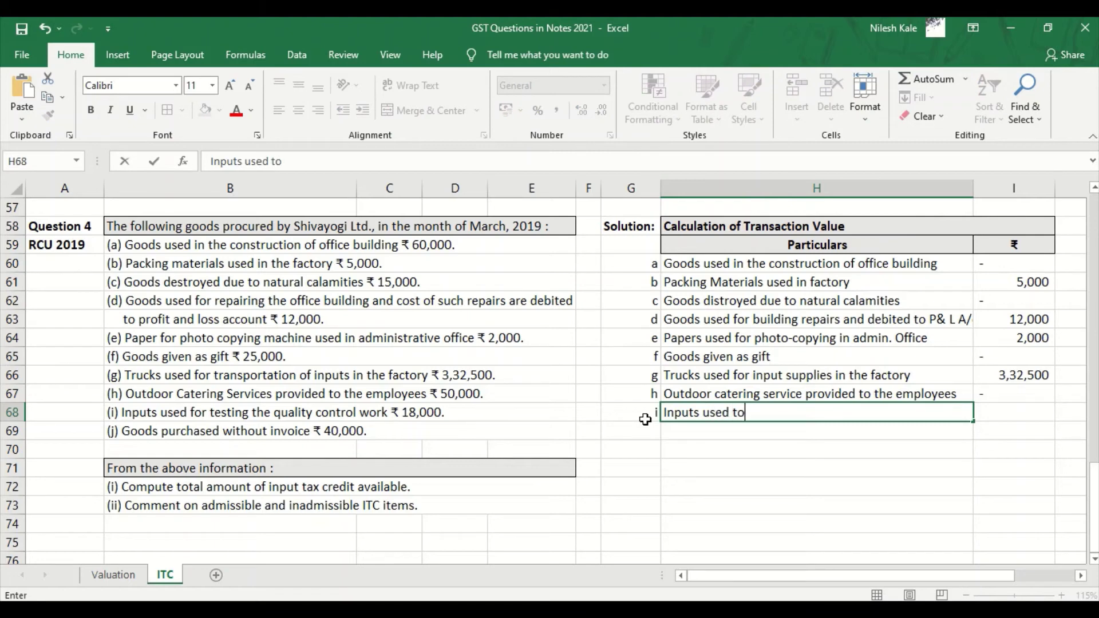
{"action": "type", "text": "for testing the qualit"}
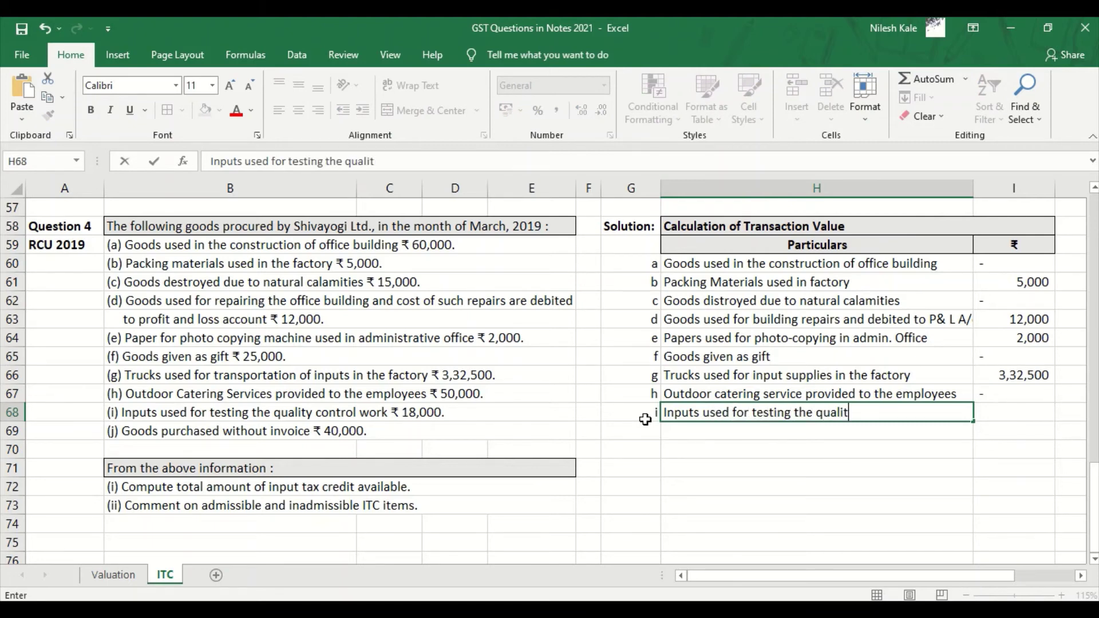
{"action": "type", "text": "y control work"}
{"action": "key", "text": "Tab"}
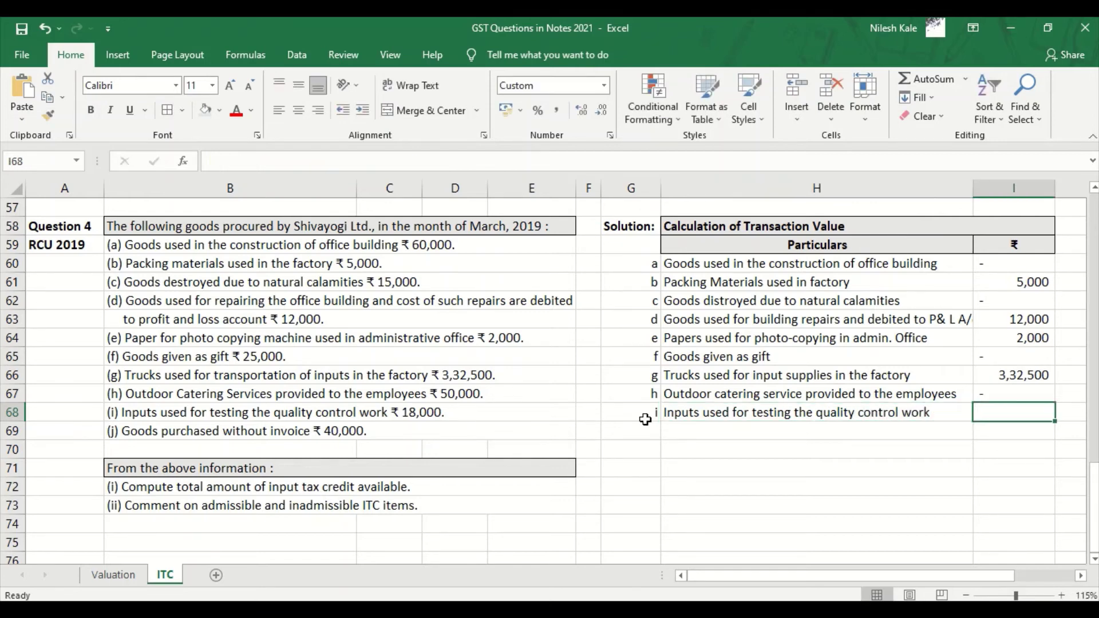
{"action": "type", "text": "18000"}
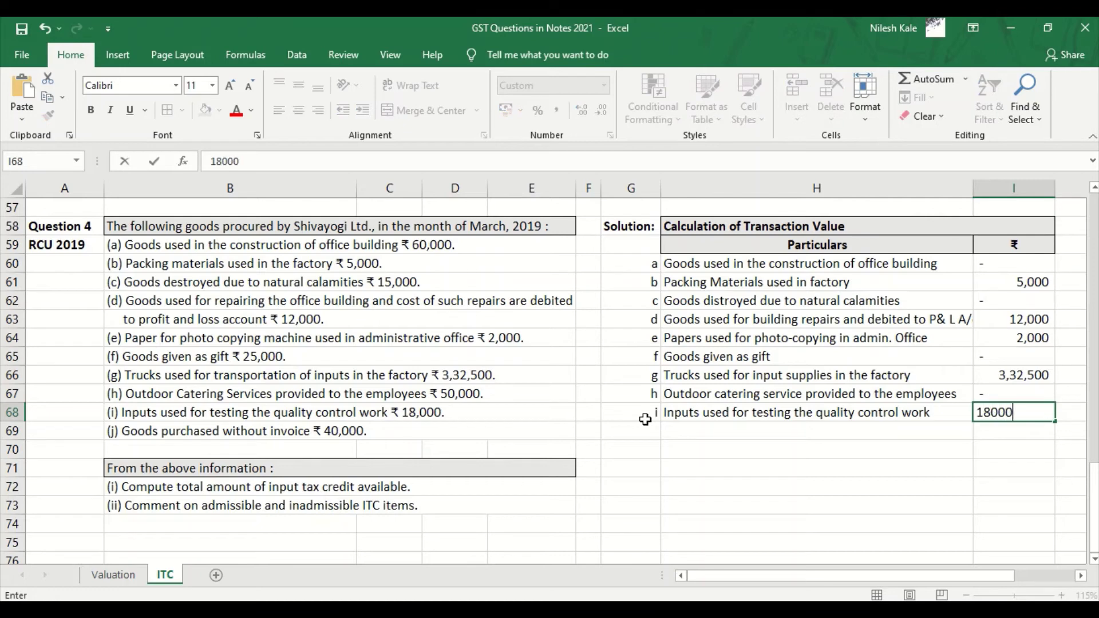
{"action": "left_click", "coordinate": [646, 424]}
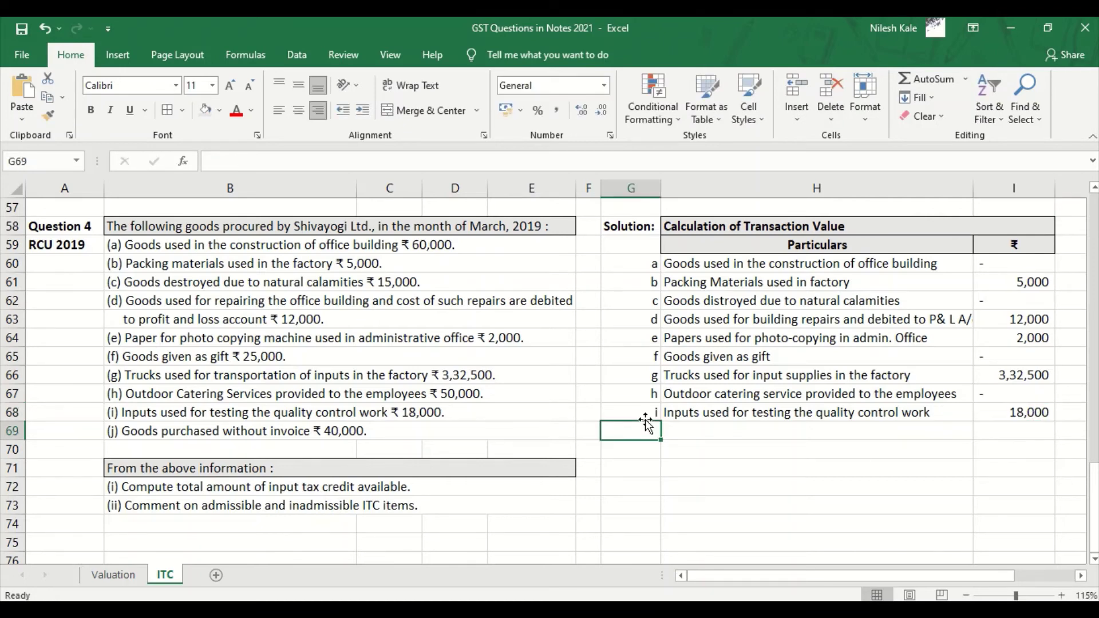
Examine the Section 17(5) blocked credit and Important Points slides in PowerPoint against question item (i) in Excel.
{"action": "key", "text": "alt+Tab"}
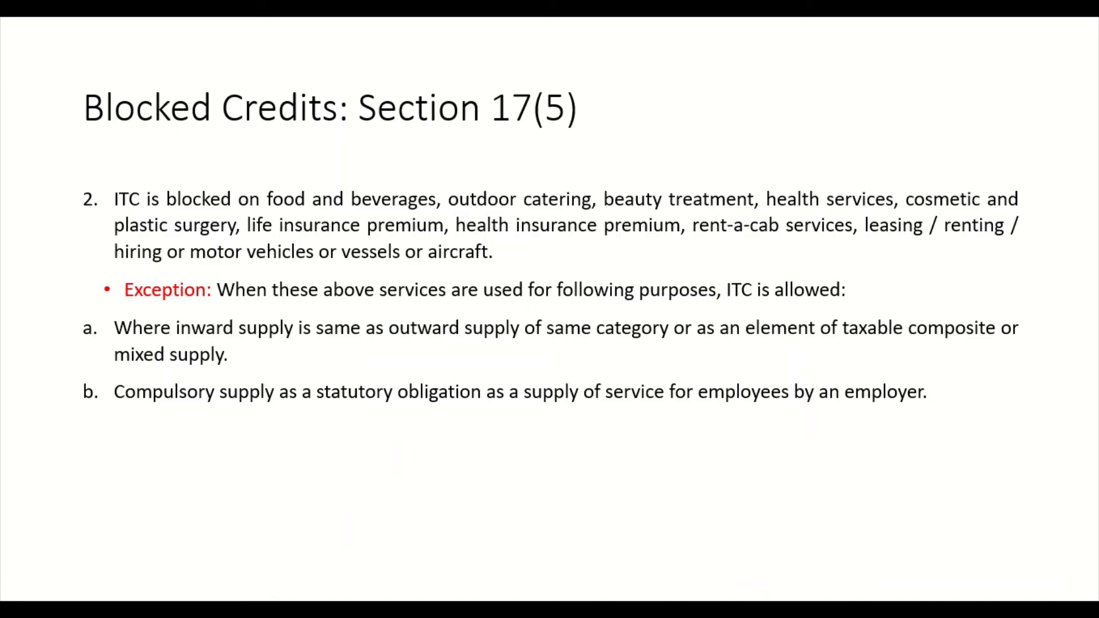
{"action": "key", "text": "Right"}
{"action": "key", "text": "Left"}
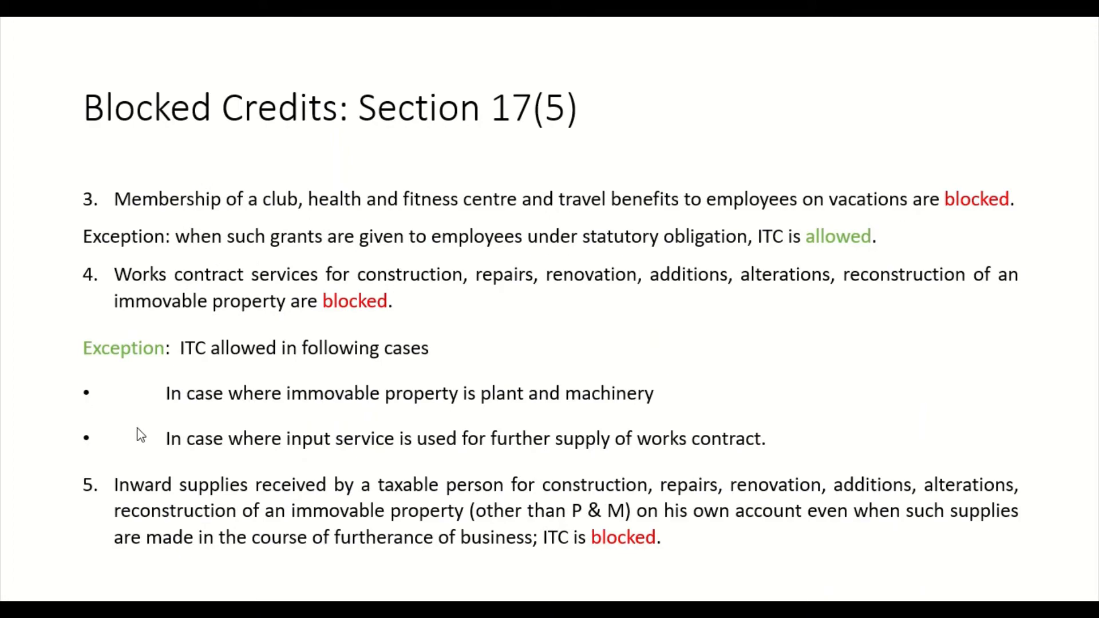
{"action": "key", "text": "alt+Tab"}
{"action": "left_click", "coordinate": [189, 412]}
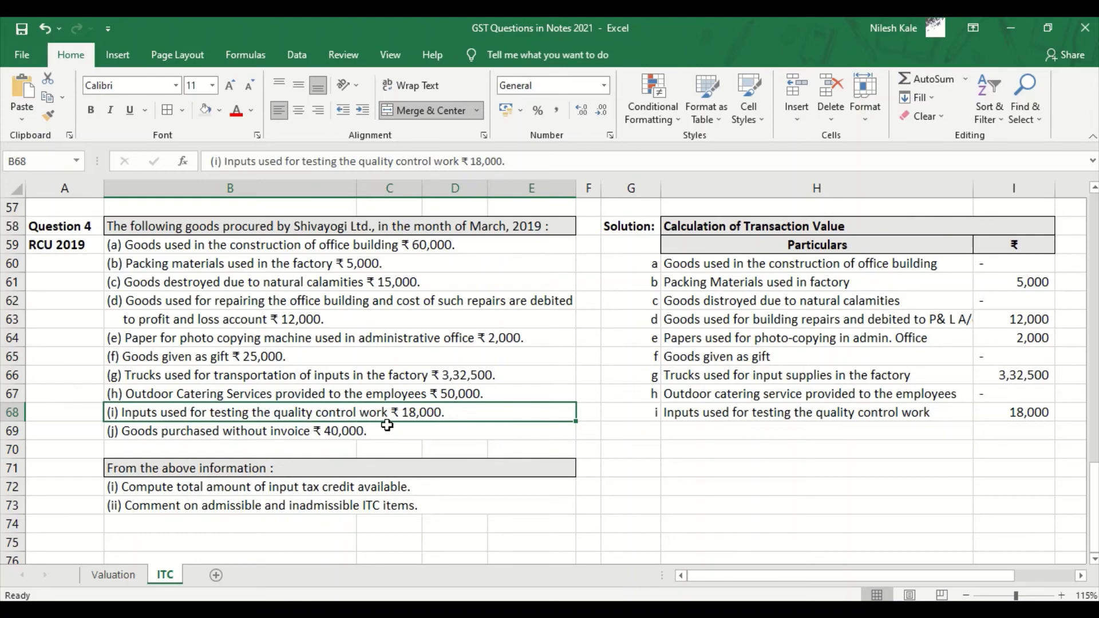
{"action": "key", "text": "alt+Tab"}
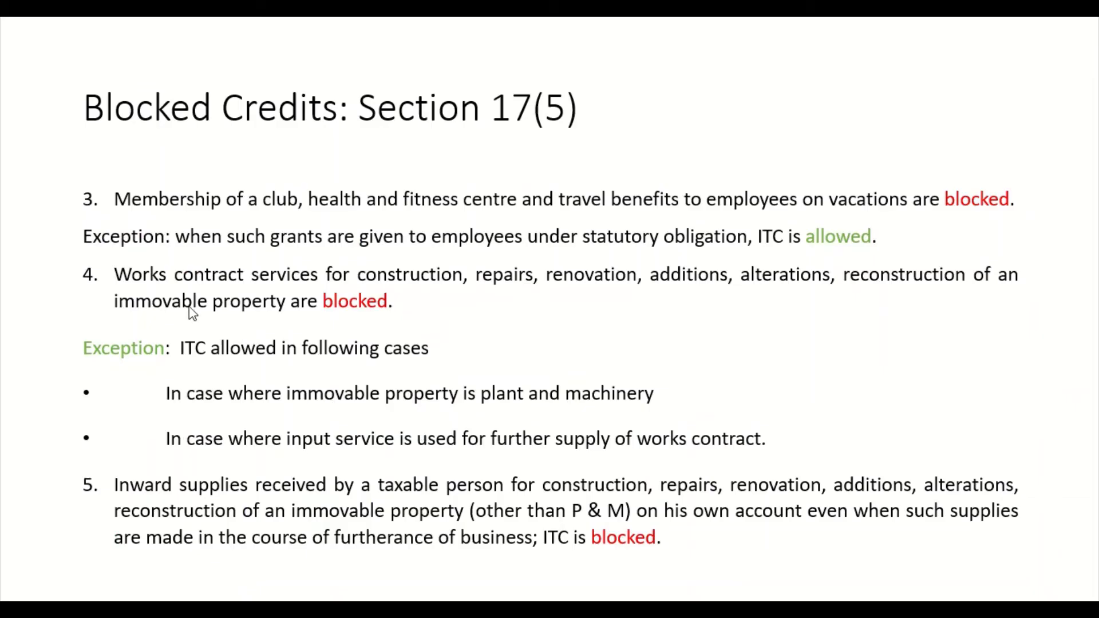
{"action": "left_click", "coordinate": [274, 447]}
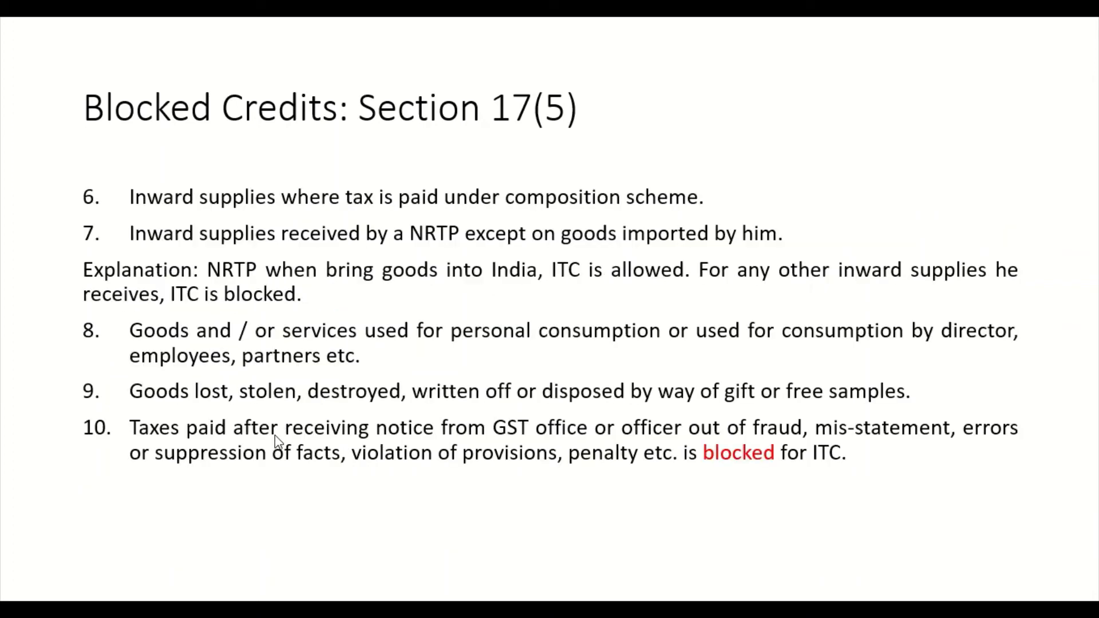
{"action": "left_click", "coordinate": [275, 389]}
{"action": "left_click", "coordinate": [288, 376]}
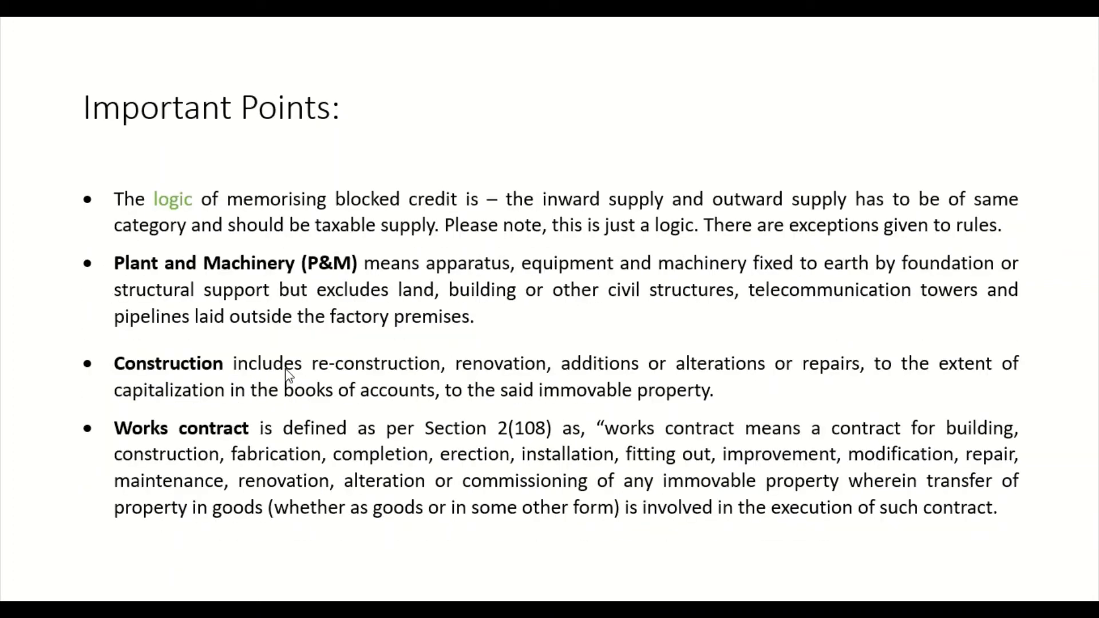
{"action": "left_click", "coordinate": [193, 427]}
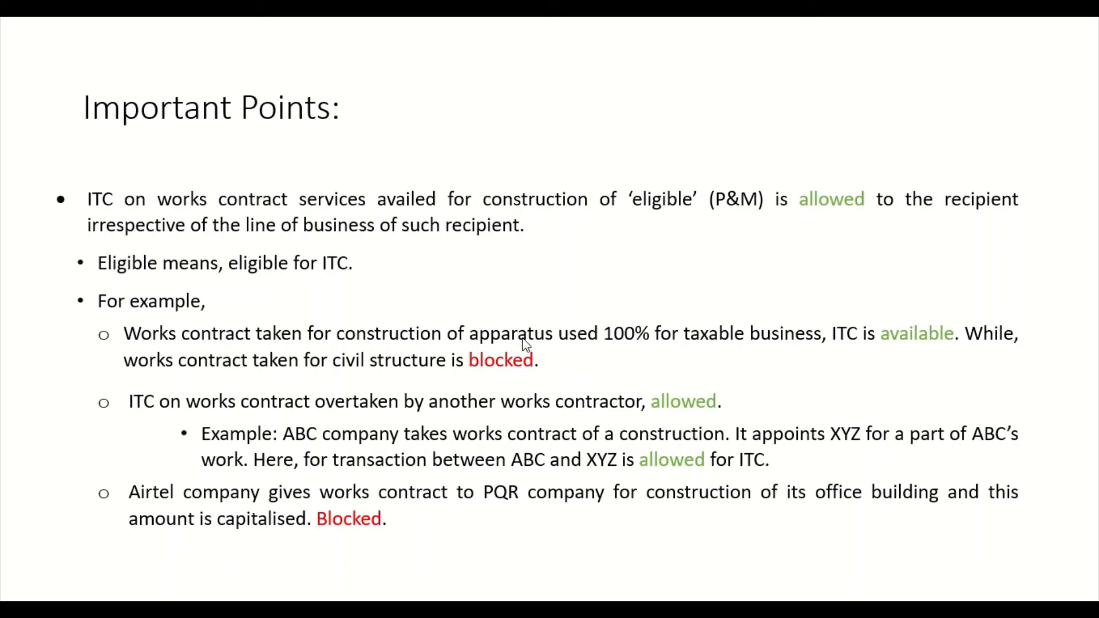
{"action": "key", "text": "alt+Tab"}
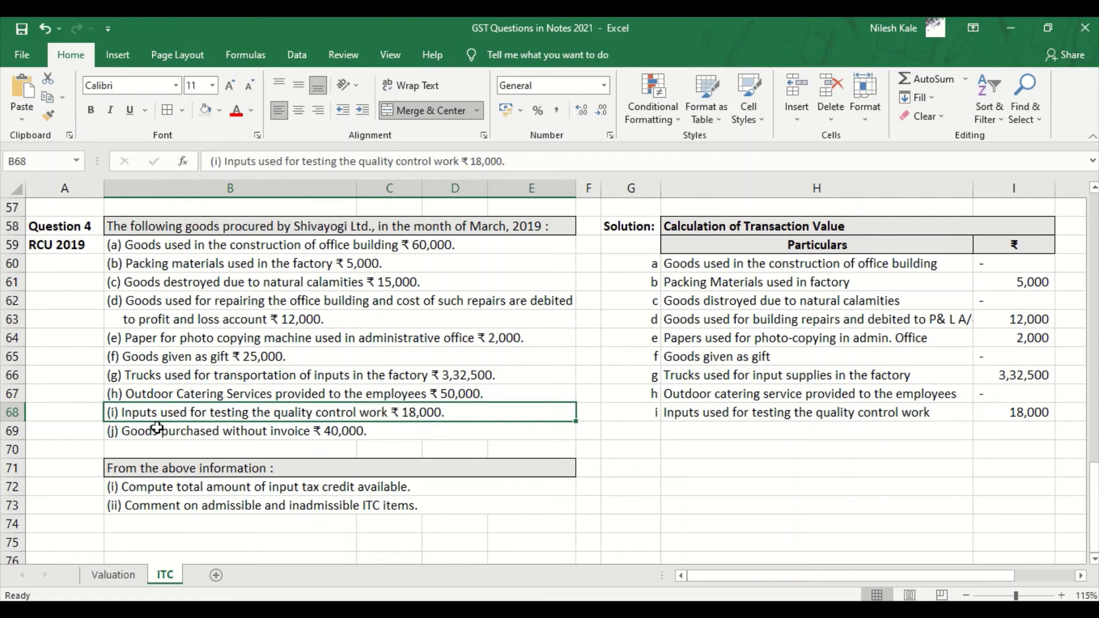
{"action": "key", "text": "alt+Tab"}
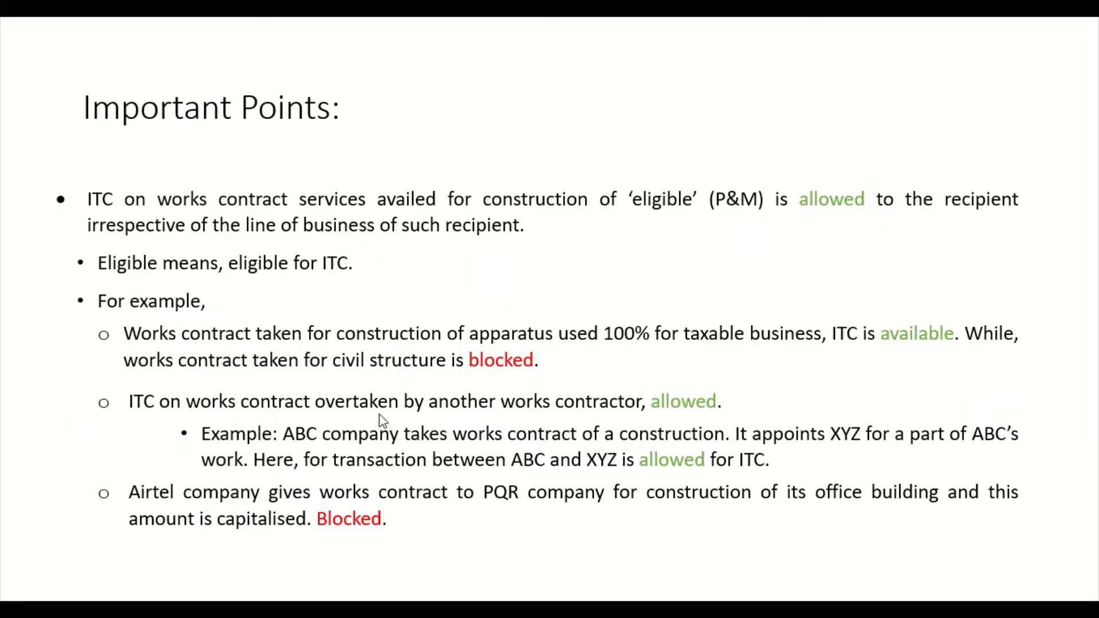
Switch to Word and begin note i with "Inputs used for quality control work within the factory premises".
{"action": "key", "text": "alt+Tab"}
{"action": "key", "text": "alt+Tab"}
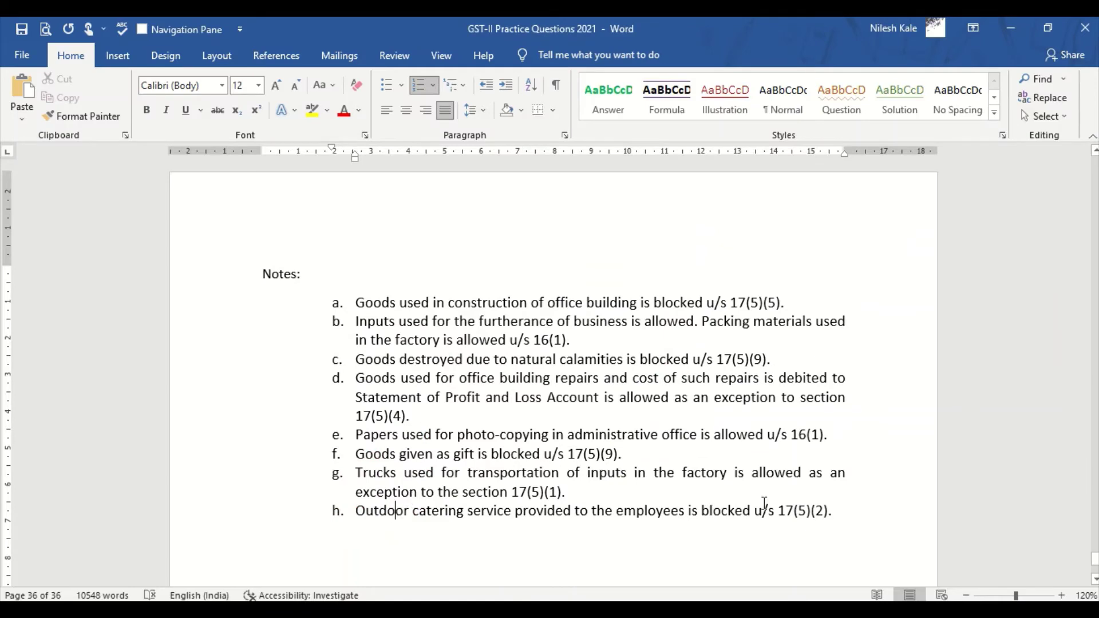
{"action": "key", "text": "Return"}
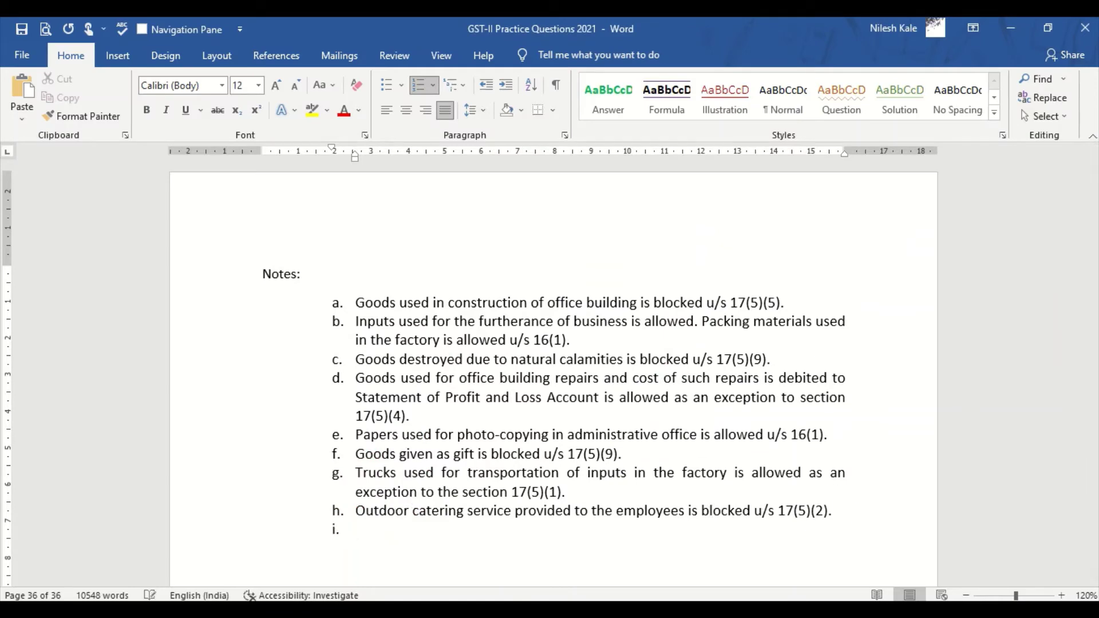
{"action": "type", "text": "Inputs used for quality cont"}
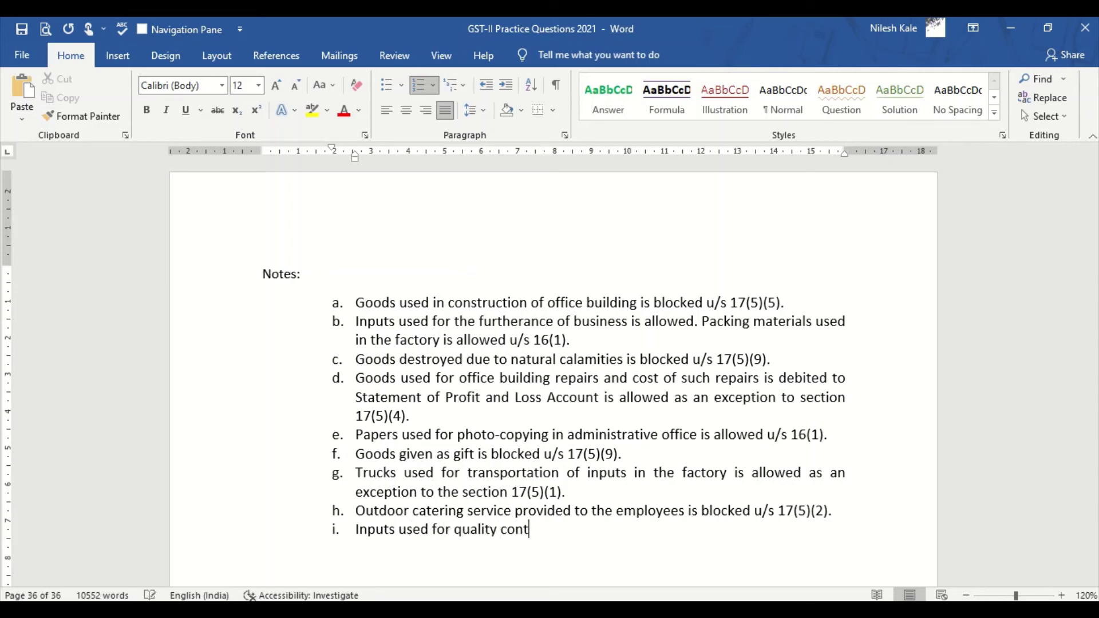
{"action": "type", "text": "rol work"}
{"action": "type", "text": "within the factory premiseses"}
{"action": "key", "text": "BackSpace"}
{"action": "key", "text": "BackSpace"}
{"action": "key", "text": "BackSpace"}
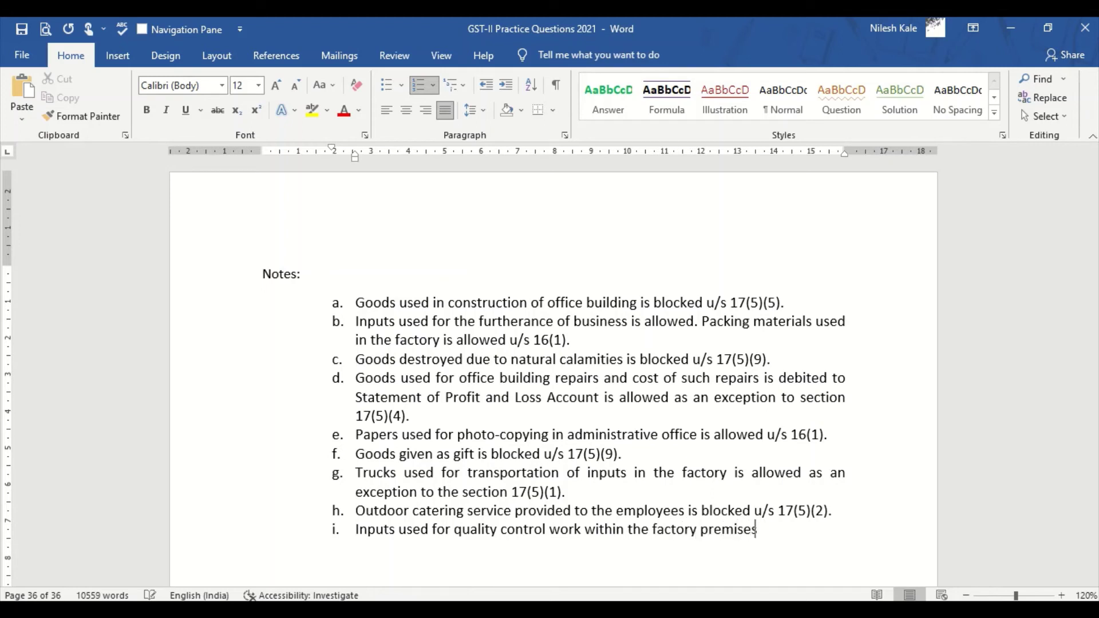
Continue note i with "and such amount is debited to Statement of Profit and Loss".
{"action": "type", "text": "and such amount i"}
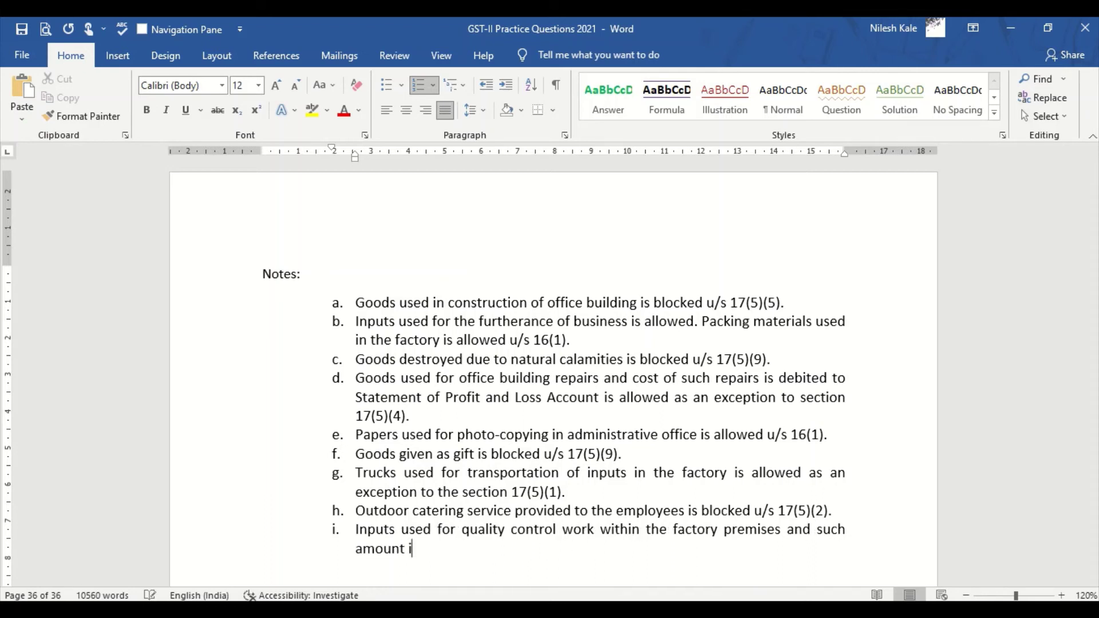
{"action": "type", "text": "s debited to Statee"}
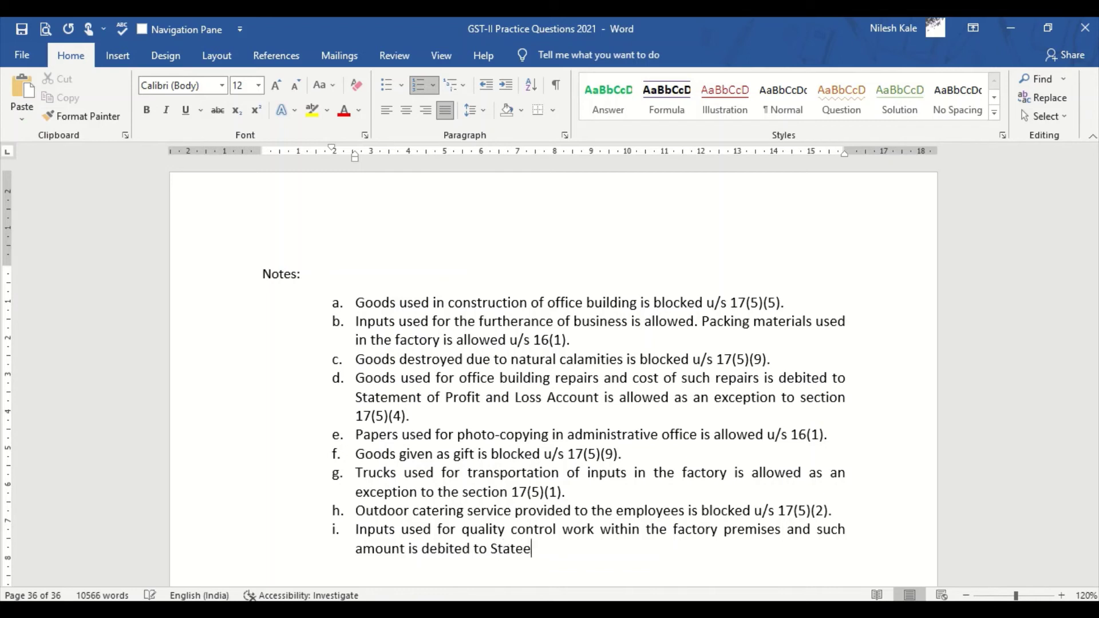
{"action": "type", "text": "mnnt"}
{"action": "key", "text": "BackSpace"}
{"action": "key", "text": "BackSpace"}
{"action": "key", "text": "BackSpace"}
{"action": "key", "text": "BackSpace"}
{"action": "key", "text": "BackSpace"}
{"action": "type", "text": "ment of Profit and Los"}
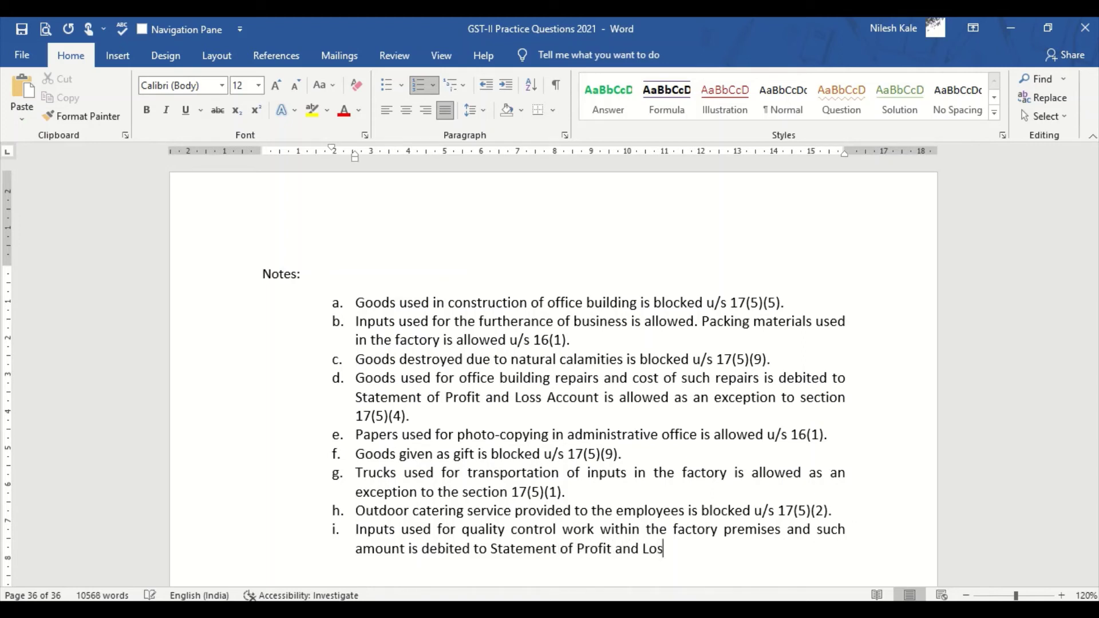
Complete note i with "Account is allowed as an exception to section 17(5)(4)." and start list item j.
{"action": "type", "text": "s Account is allowed"}
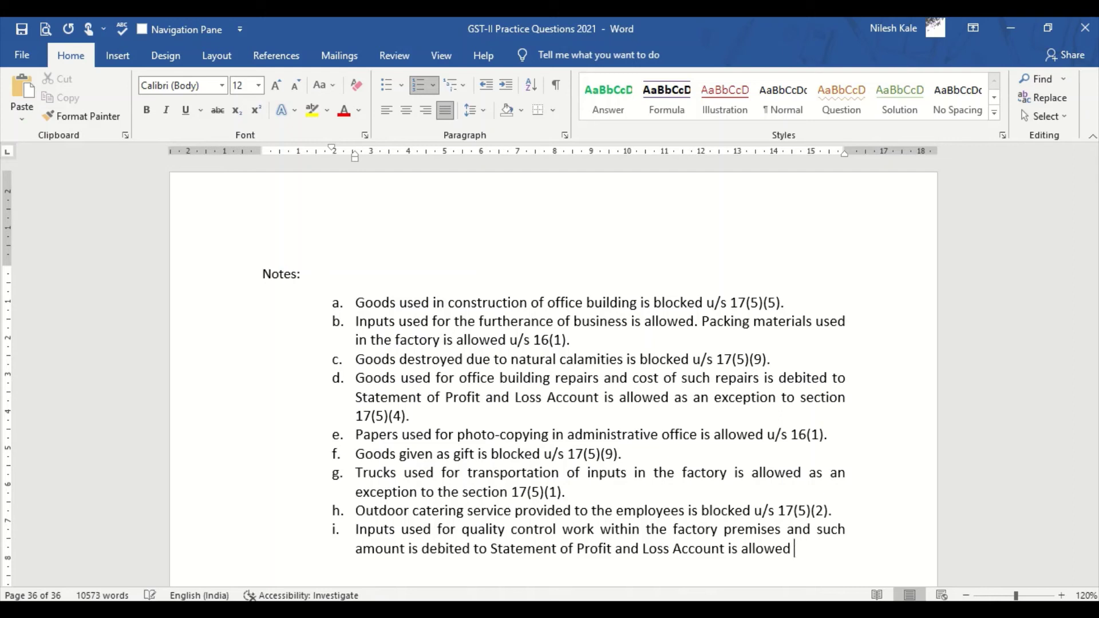
{"action": "type", "text": " as an "}
{"action": "type", "text": "exception"}
{"action": "type", "text": " ot"}
{"action": "key", "text": "BackSpace"}
{"action": "key", "text": "BackSpace"}
{"action": "type", "text": "to "}
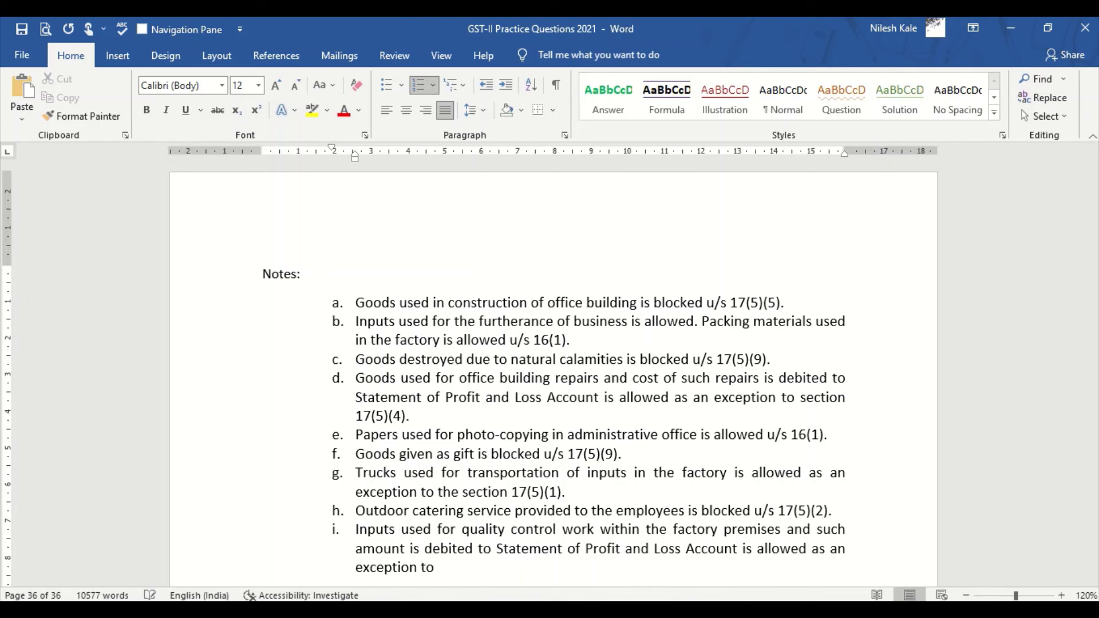
{"action": "type", "text": "section 17(5)"}
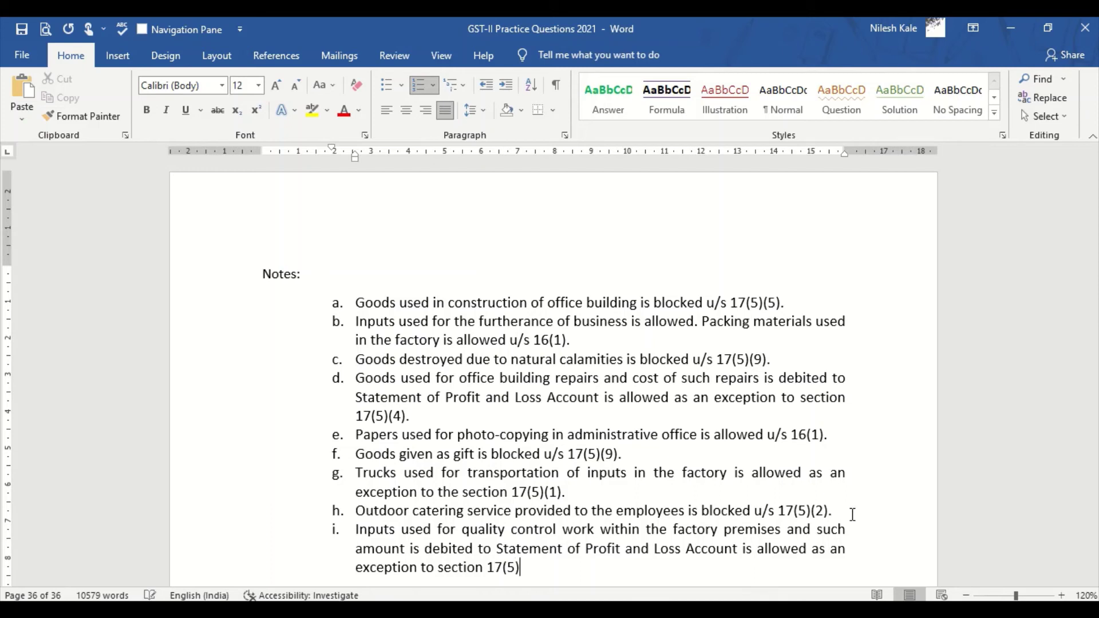
{"action": "type", "text": "(4)"}
{"action": "key", "text": "Return"}
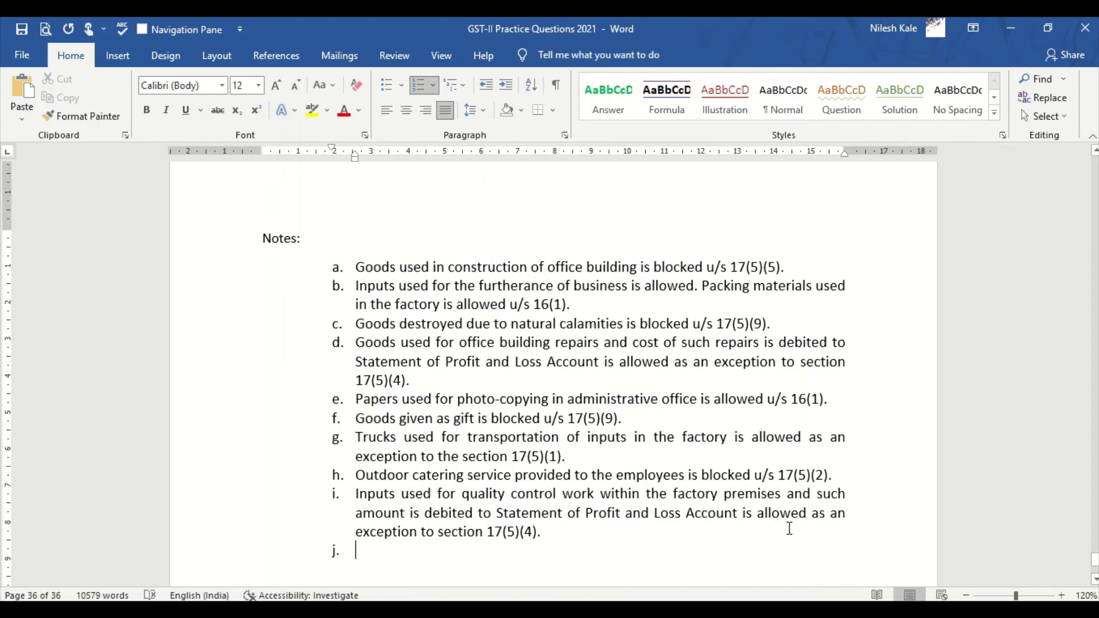
Switch to the Excel workbook and enter the label j in G69.
{"action": "key", "text": "alt+Tab"}
{"action": "key", "text": "alt+Tab"}
{"action": "key", "text": "alt+Tab"}
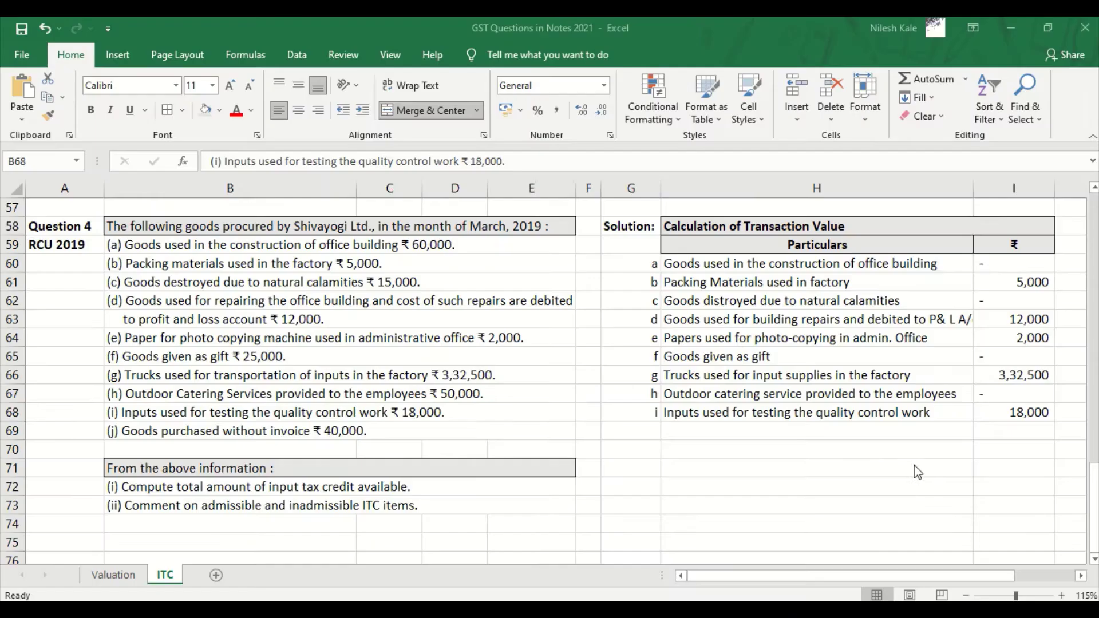
{"action": "left_click", "coordinate": [1010, 413]}
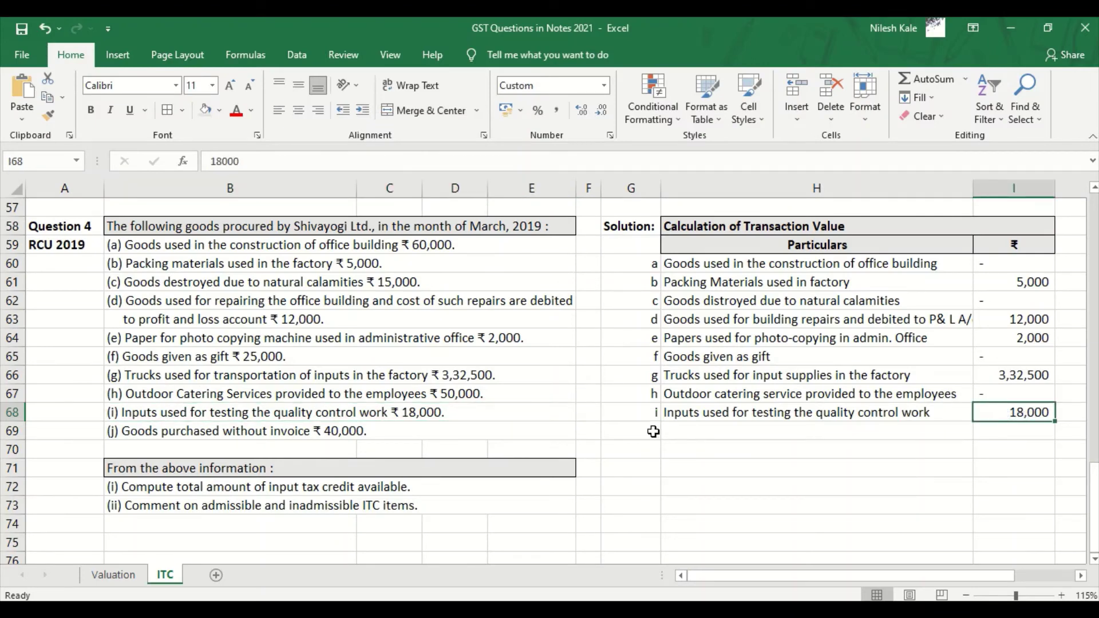
{"action": "key", "text": "Return"}
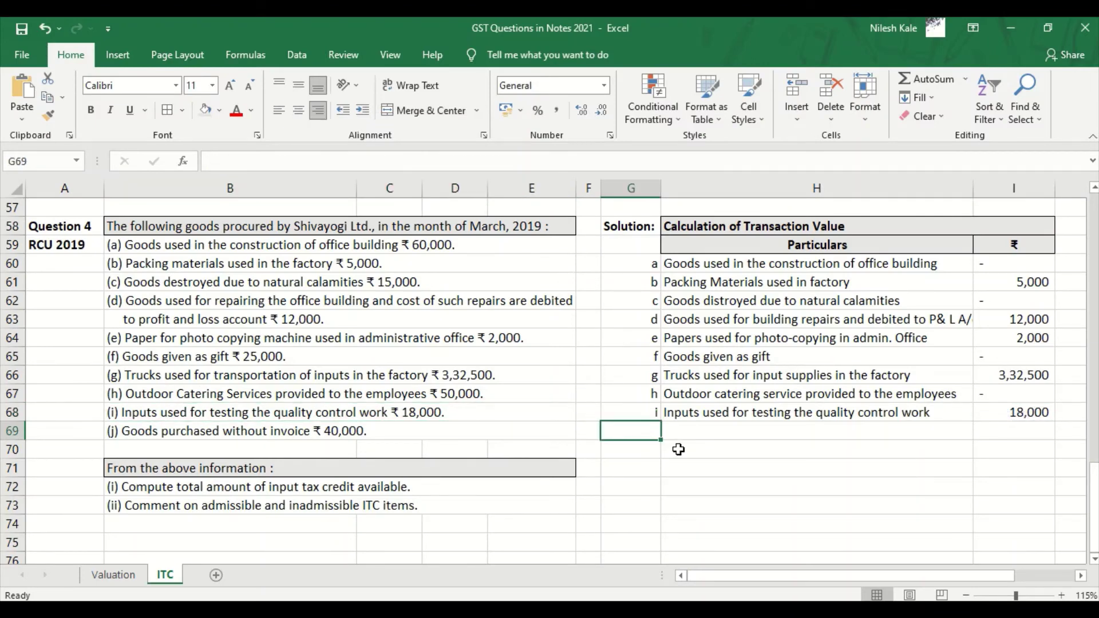
{"action": "type", "text": "j"}
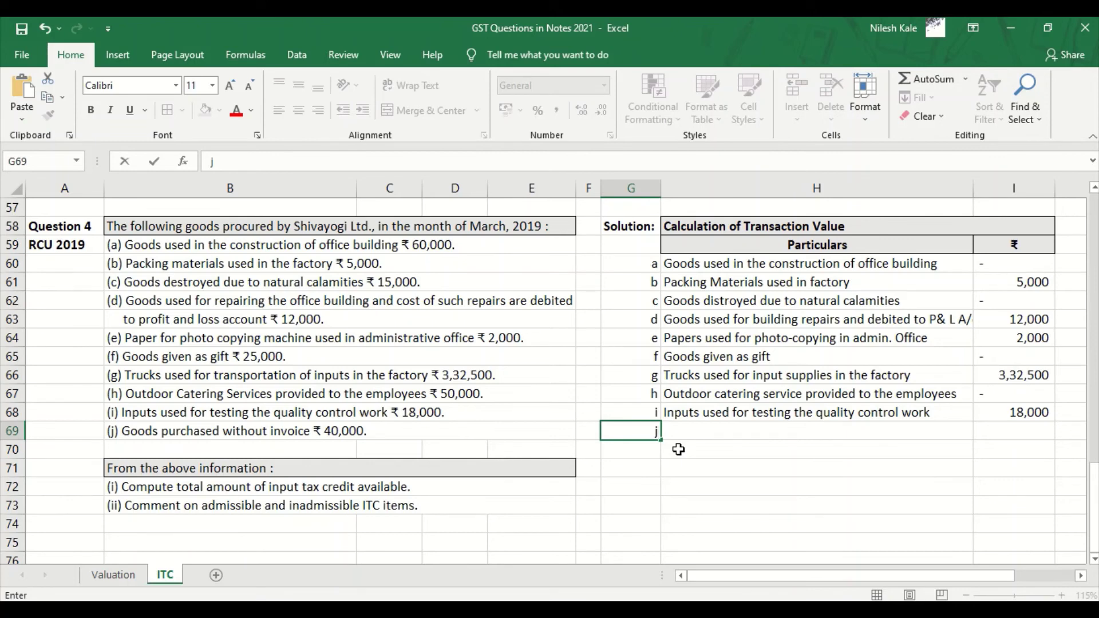
{"action": "key", "text": "Tab"}
Review question item (j), then enter "Goods purchased without tax invoice" in H69 with a dash in I69.
{"action": "left_click", "coordinate": [235, 438]}
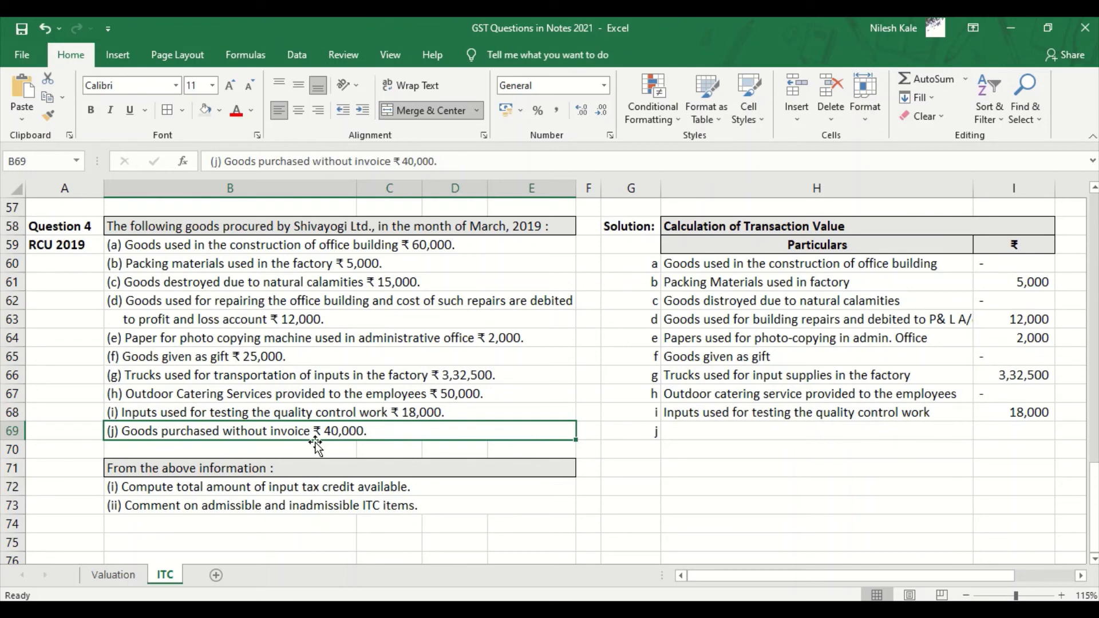
{"action": "left_click", "coordinate": [711, 432]}
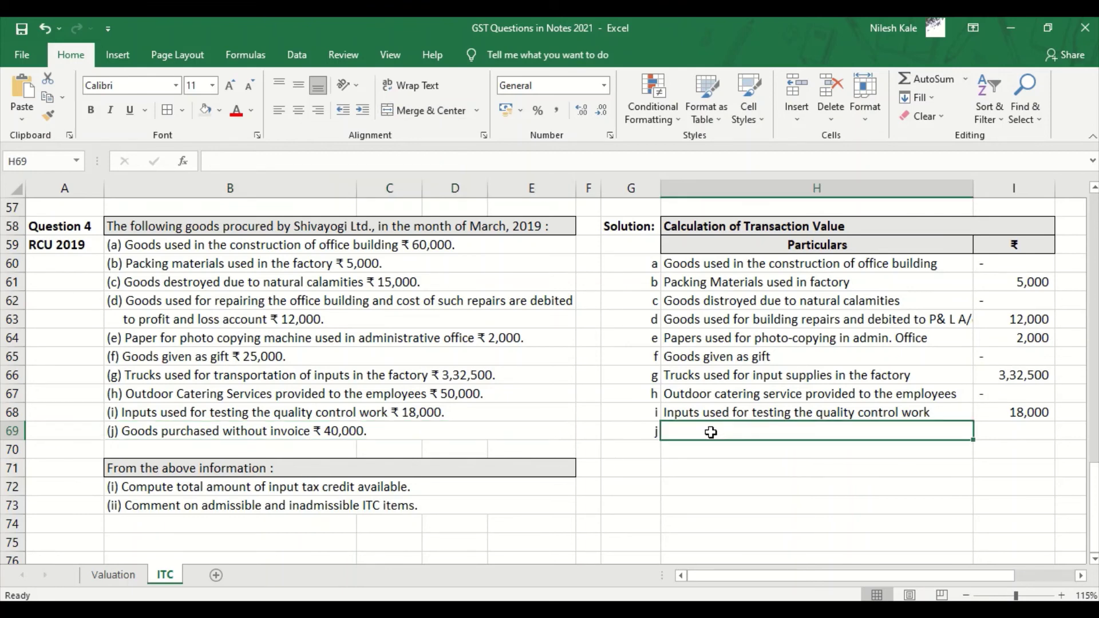
{"action": "type", "text": "Goods purchasesd without t"}
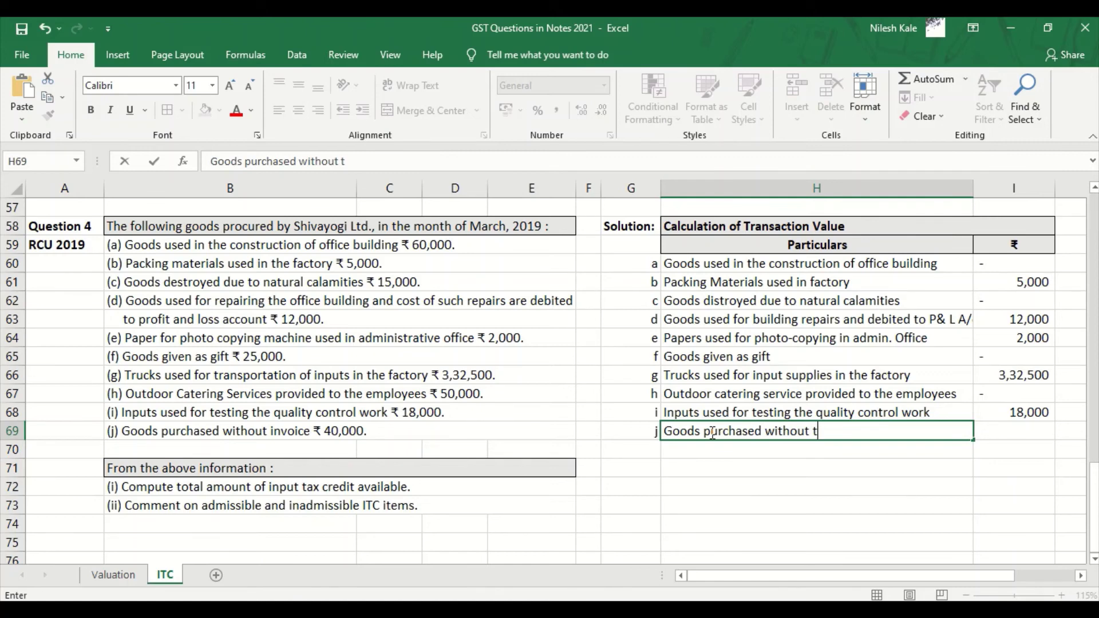
{"action": "type", "text": "ac"}
{"action": "type", "text": " i"}
{"action": "key", "text": "BackSpace"}
{"action": "type", "text": "x invoice"}
{"action": "key", "text": "Tab"}
{"action": "type", "text": "-"}
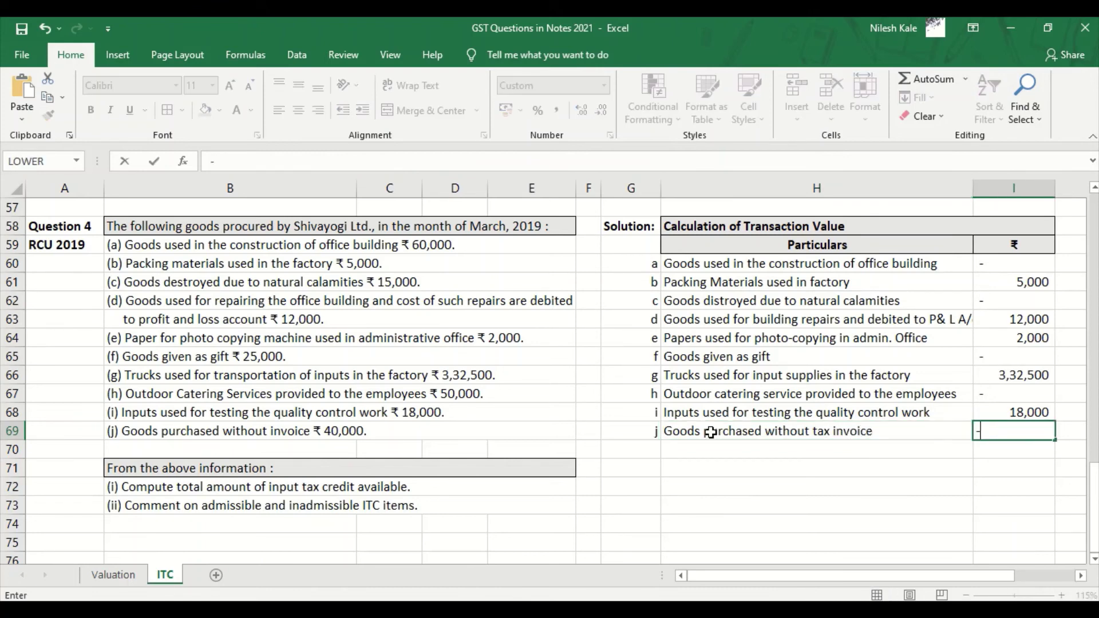
{"action": "key", "text": "Return"}
Switch to the PowerPoint slide show and look back through the earlier slides for the tax invoice requirements for ITC.
{"action": "key", "text": "alt+Tab"}
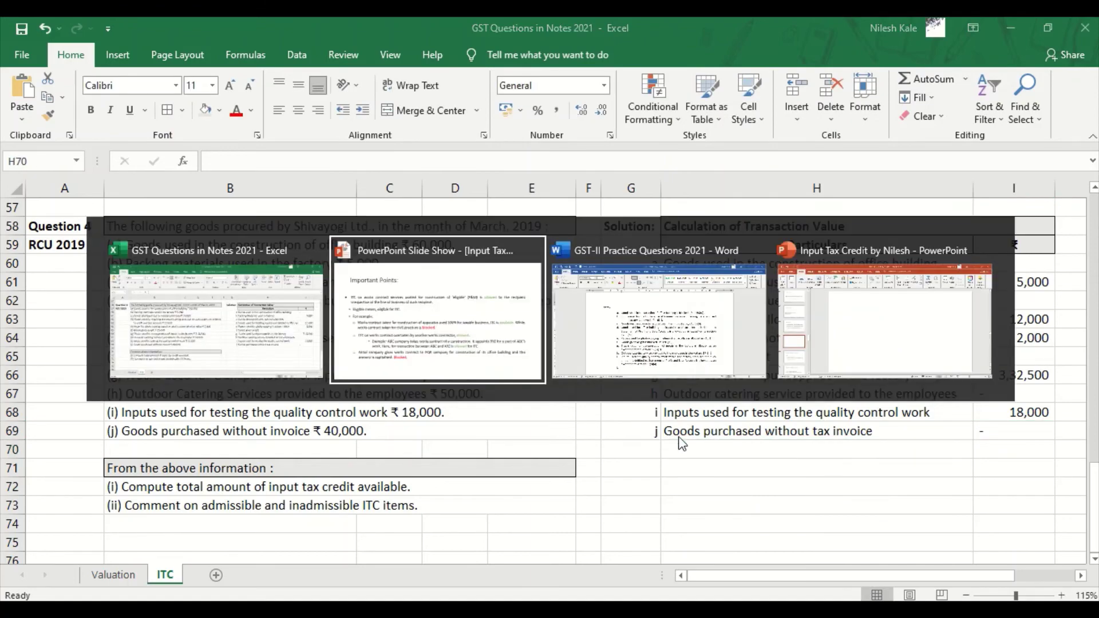
{"action": "key", "text": "Left"}
{"action": "key", "text": "Left"}
{"action": "key", "text": "Left"}
{"action": "key", "text": "Left"}
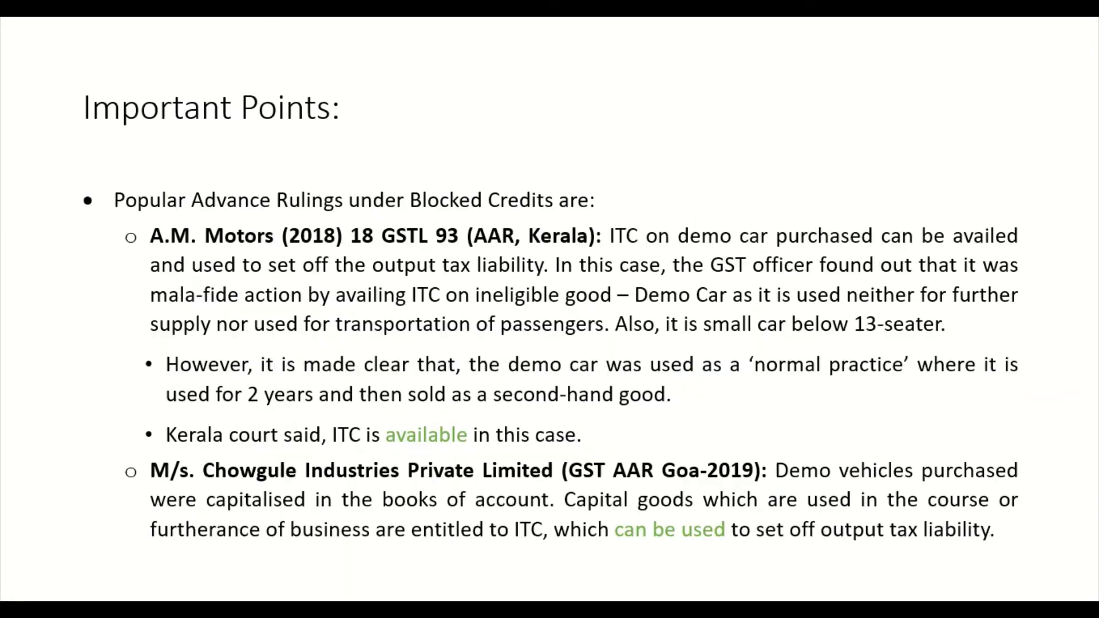
{"action": "key", "text": "Left"}
{"action": "key", "text": "Left"}
{"action": "key", "text": "Left"}
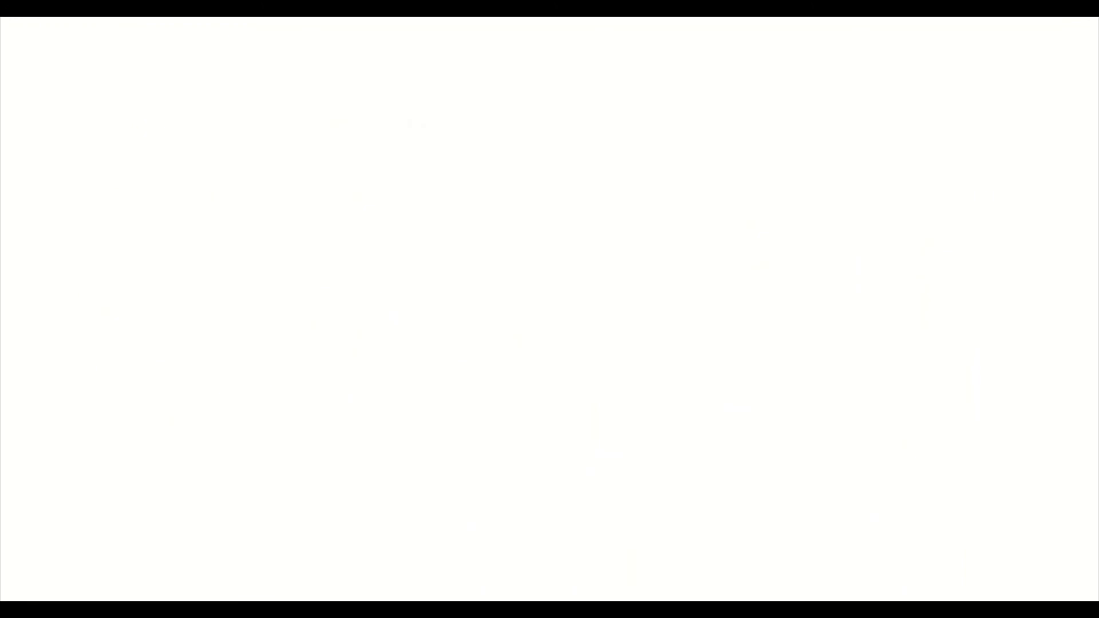
{"action": "key", "text": "Left"}
{"action": "key", "text": "Left"}
{"action": "key", "text": "Left"}
{"action": "key", "text": "Left"}
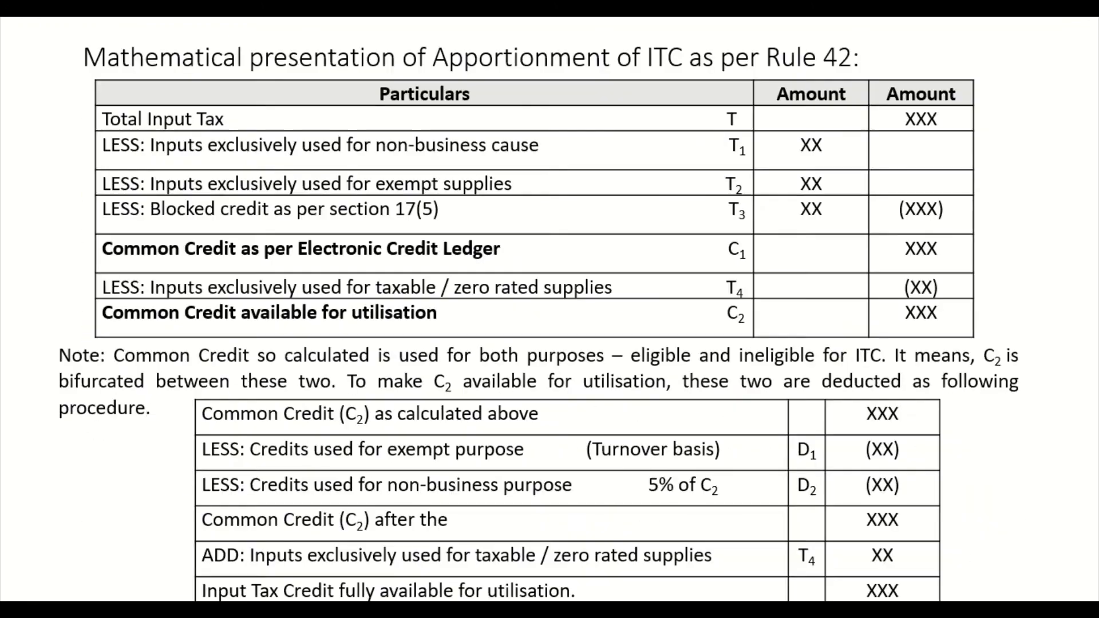
{"action": "key", "text": "Left"}
{"action": "key", "text": "Left"}
{"action": "key", "text": "Left"}
{"action": "key", "text": "Left"}
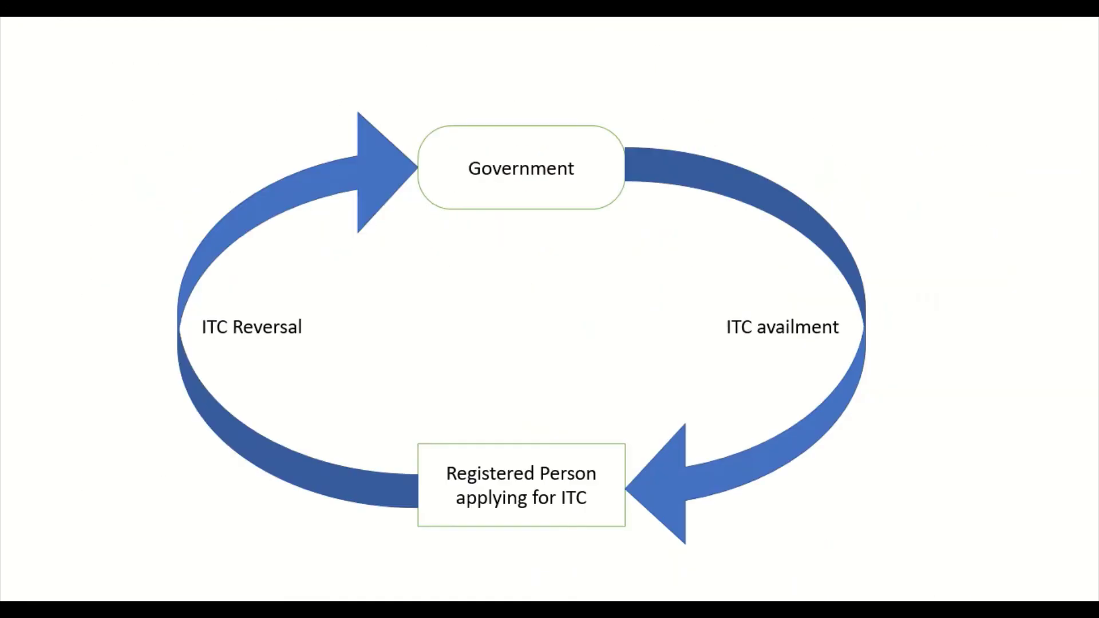
{"action": "key", "text": "Left"}
{"action": "key", "text": "Left"}
{"action": "key", "text": "Left"}
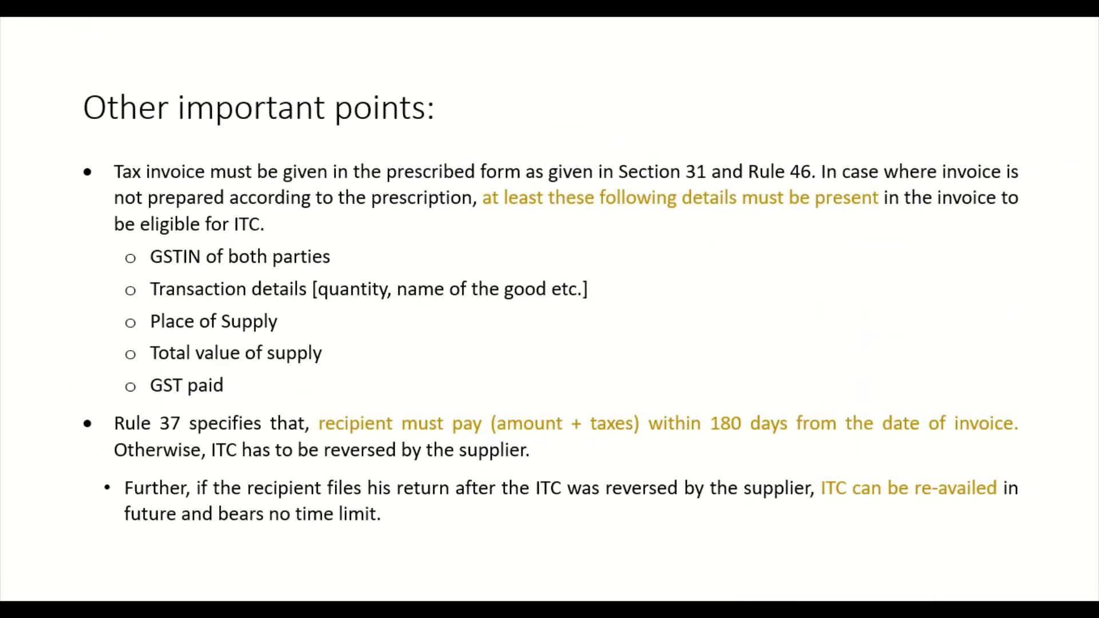